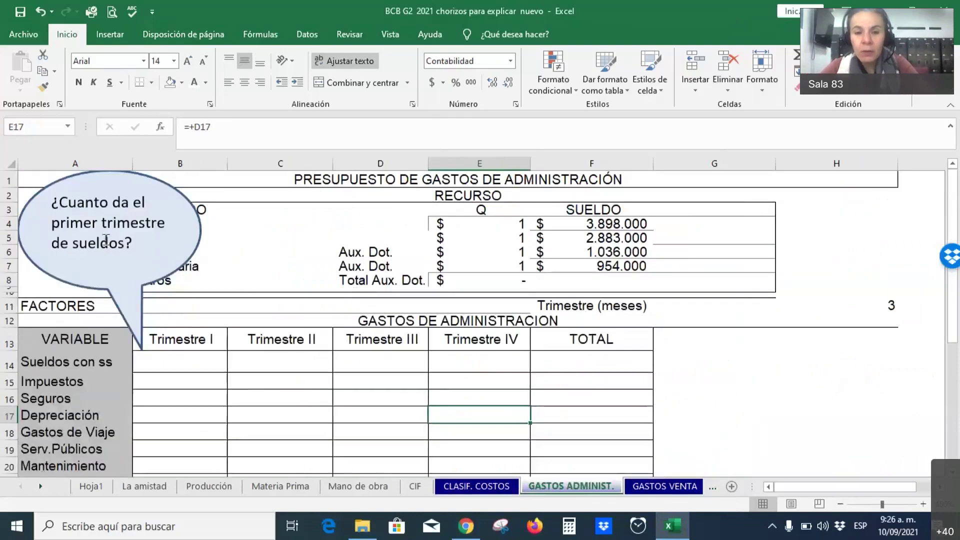
Step: Move the speech-bubble callout off the RECURSO table and down over the expense rows
drag(602, 220, 617, 244)
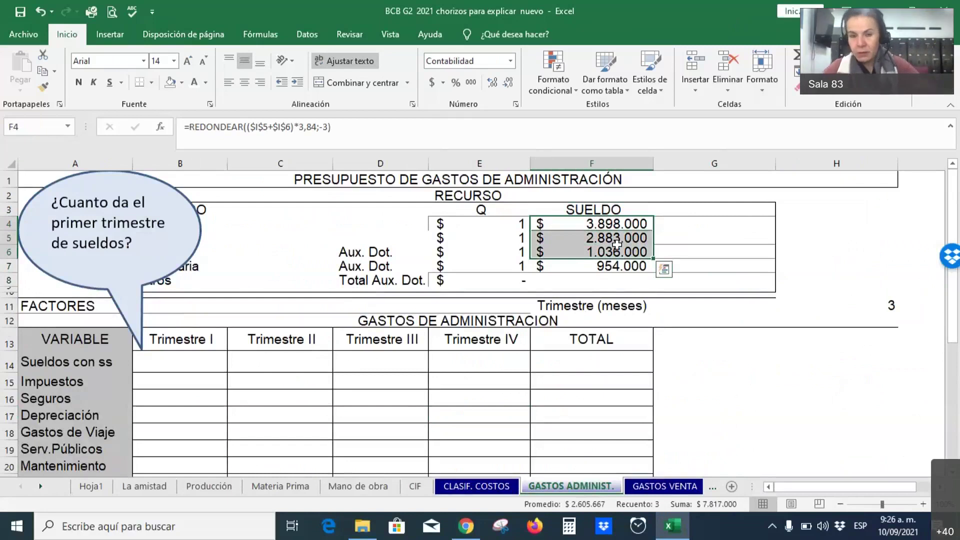
click(140, 202)
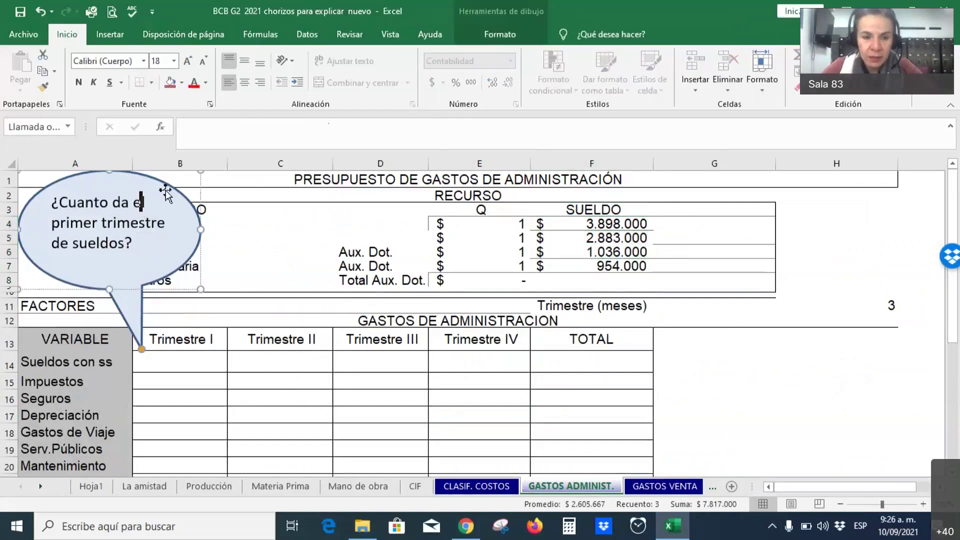
drag(165, 190, 235, 406)
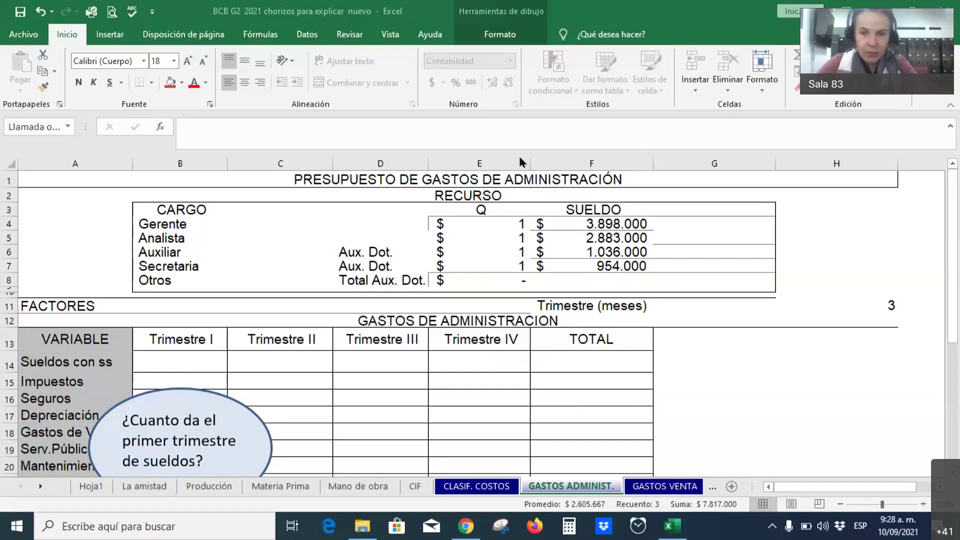
Step: Raise the system volume to 88
key(XF86AudioRaiseVolume)
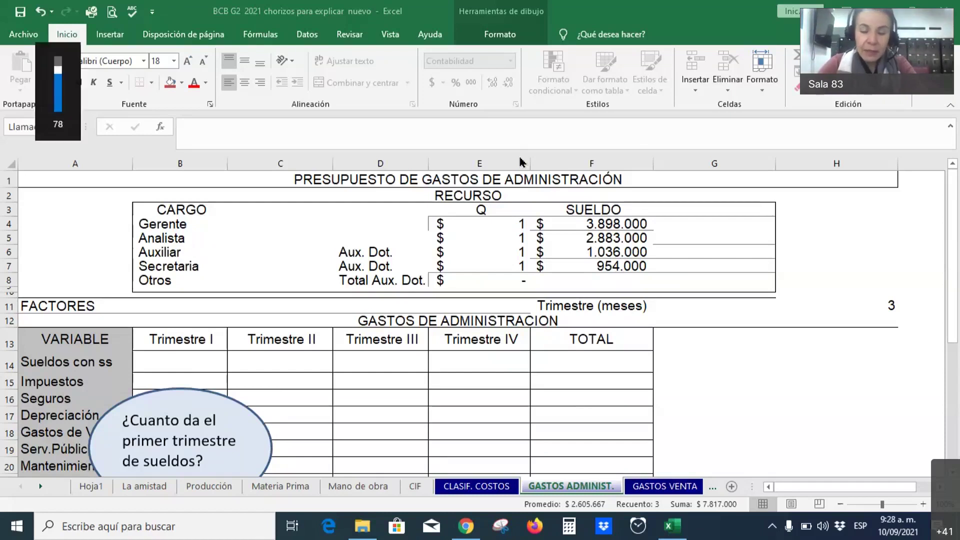
key(XF86AudioRaiseVolume)
key(XF86AudioRaiseVolume)
key(XF86AudioRaiseVolume)
key(XF86AudioRaiseVolume)
key(XF86AudioRaiseVolume)
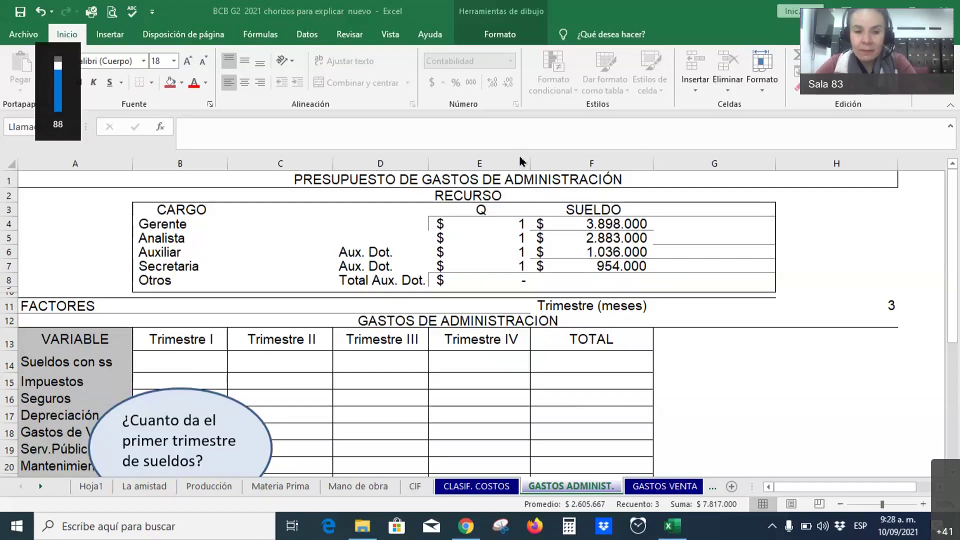
Step: Inspect the first-quarter salary formula in B14, check the Producción sheet's inventory policy, and return to GASTOS ADMINIST
click(265, 356)
click(206, 360)
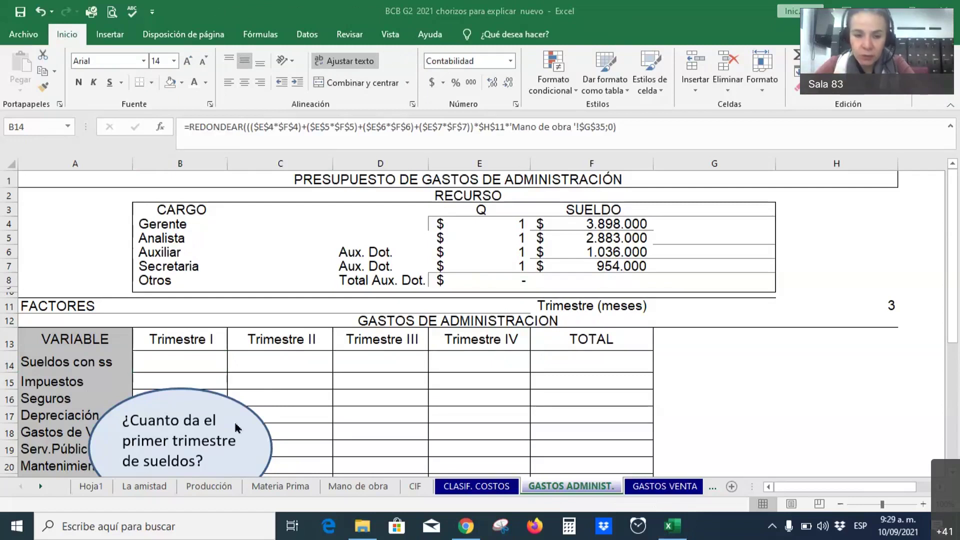
click(203, 486)
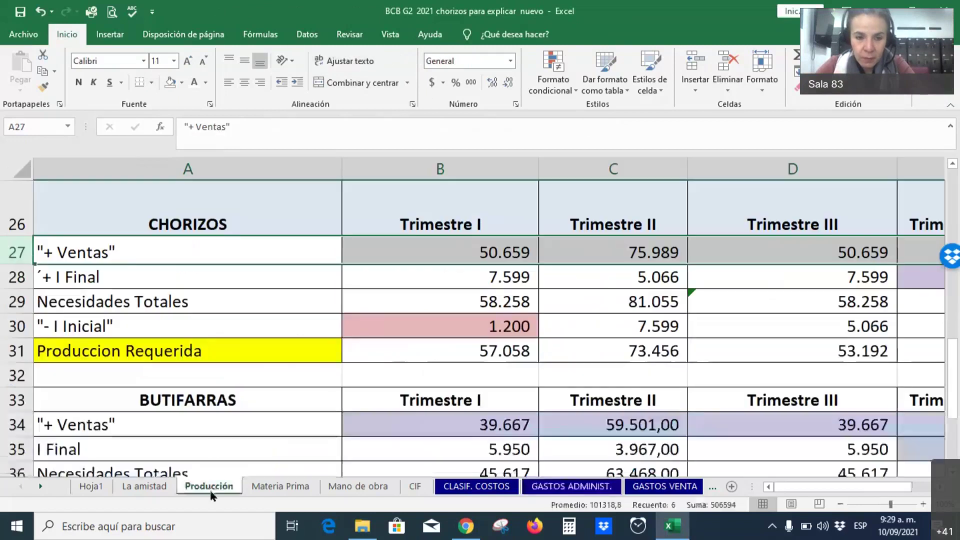
scroll(238, 352, up, 6)
scroll(230, 353, down, 1)
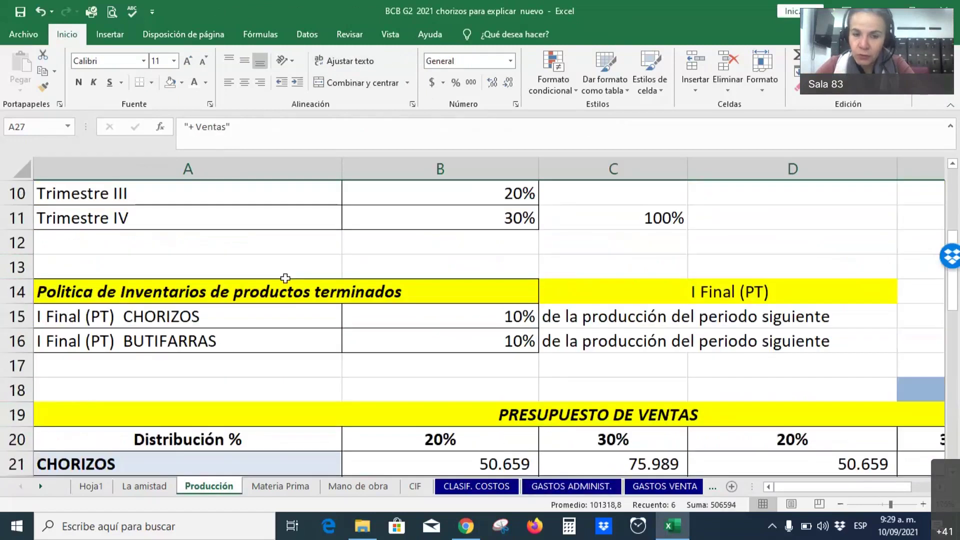
click(569, 488)
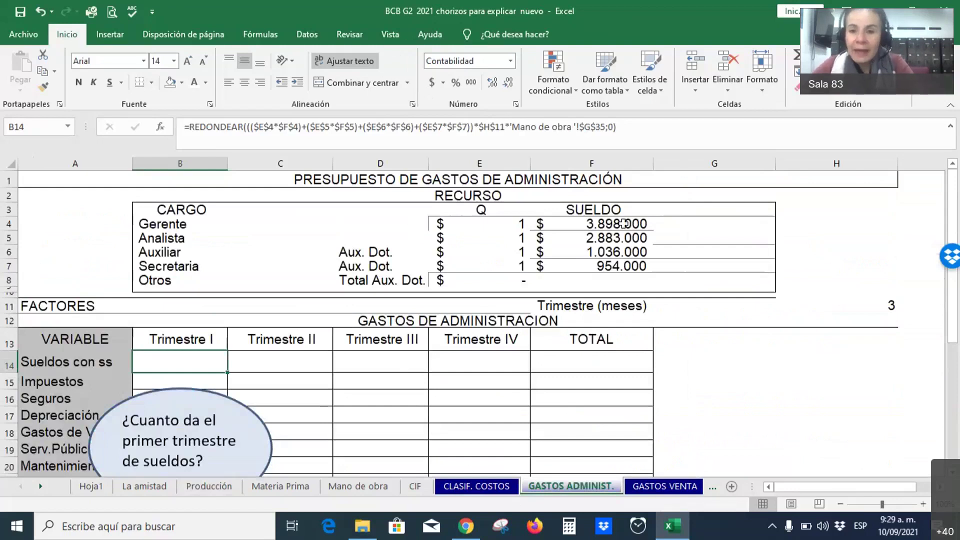
Step: Examine the staff quantities and salaries in E4:F7 and how the Trimestre I salary cell uses them
click(585, 225)
key(shift+Down)
key(shift+Down)
key(shift+Down)
drag(526, 233, 577, 268)
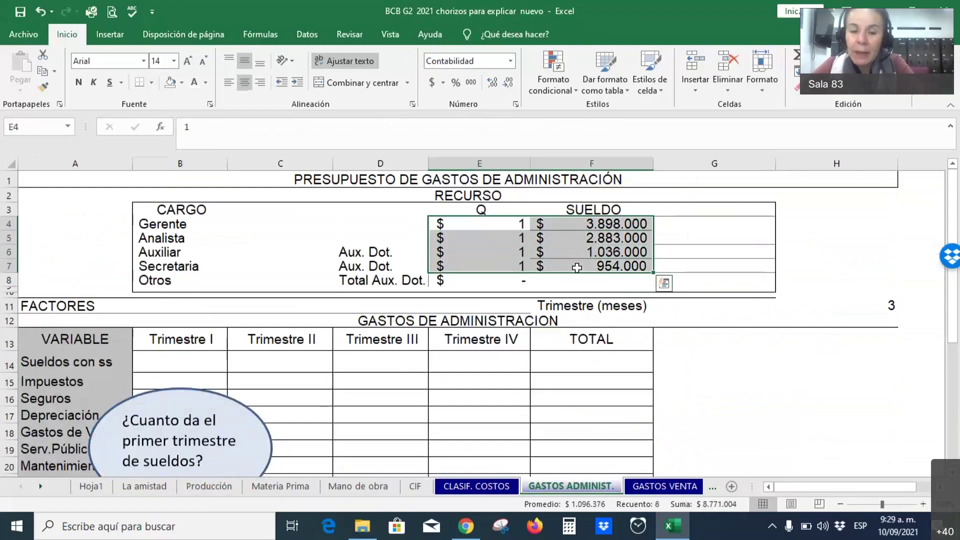
click(185, 361)
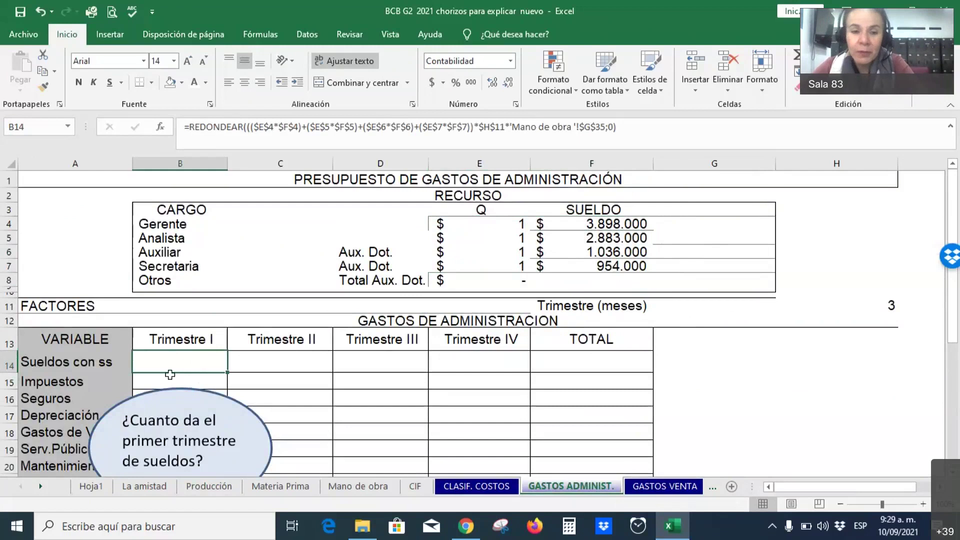
click(288, 348)
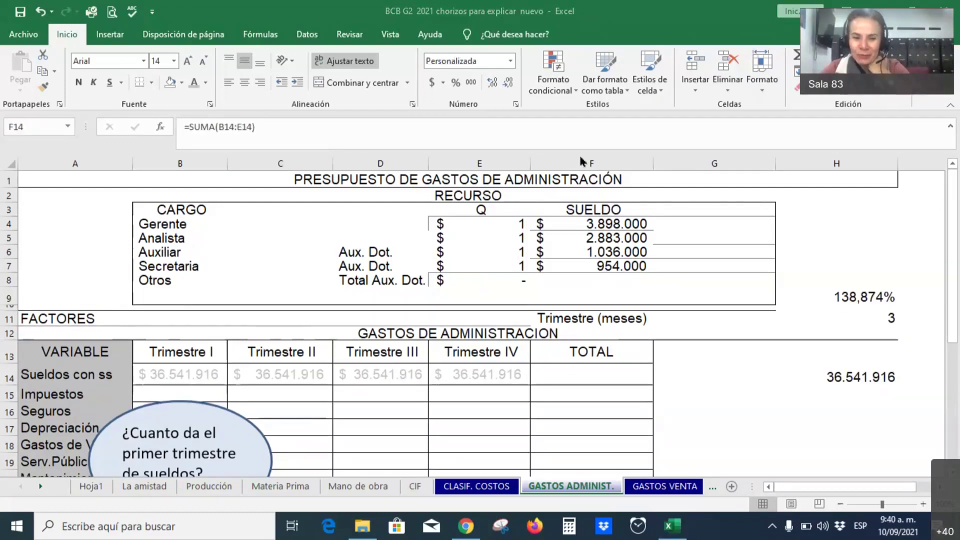
Step: Insert three blank rows above the GASTOS DE ADMINISTRACION heading in row 12
click(176, 375)
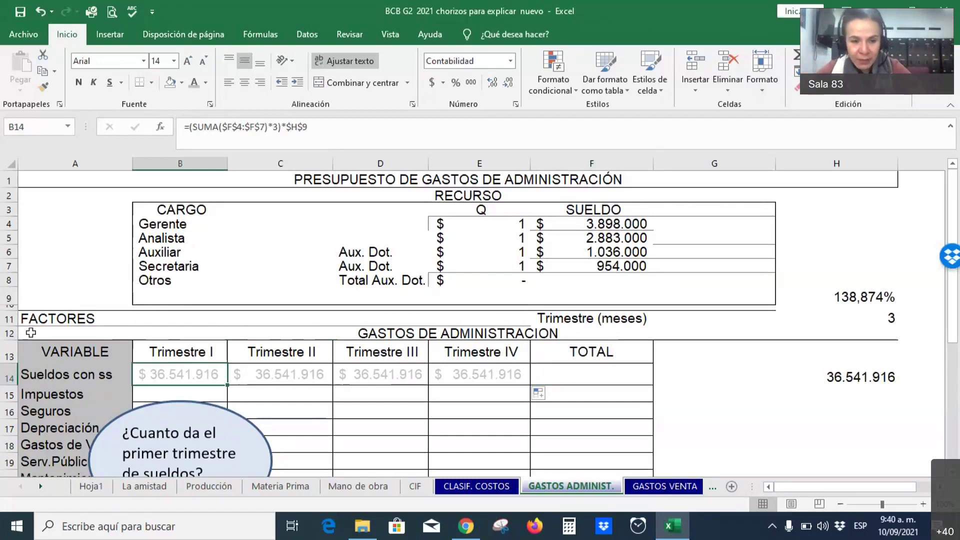
click(9, 334)
key(ctrl+plus)
key(ctrl+plus)
key(ctrl+plus)
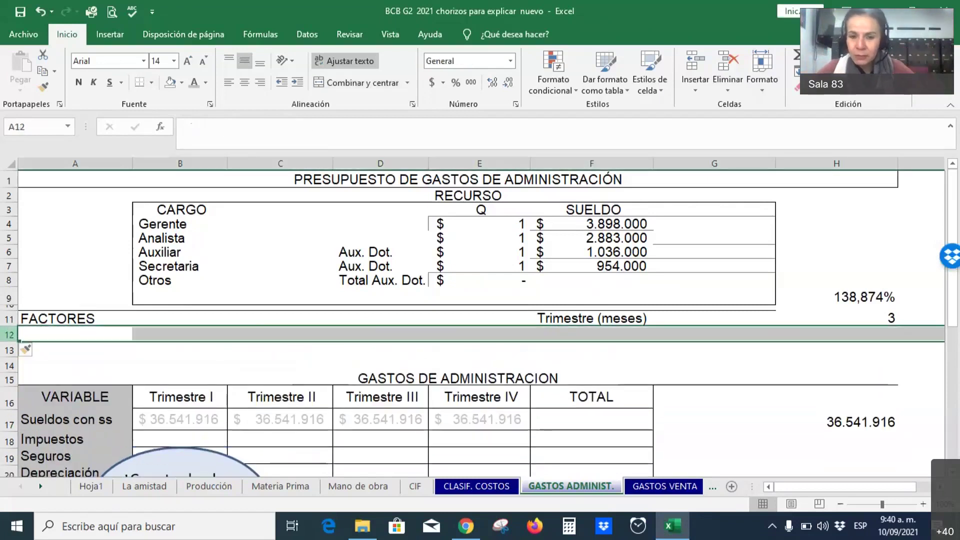
click(183, 361)
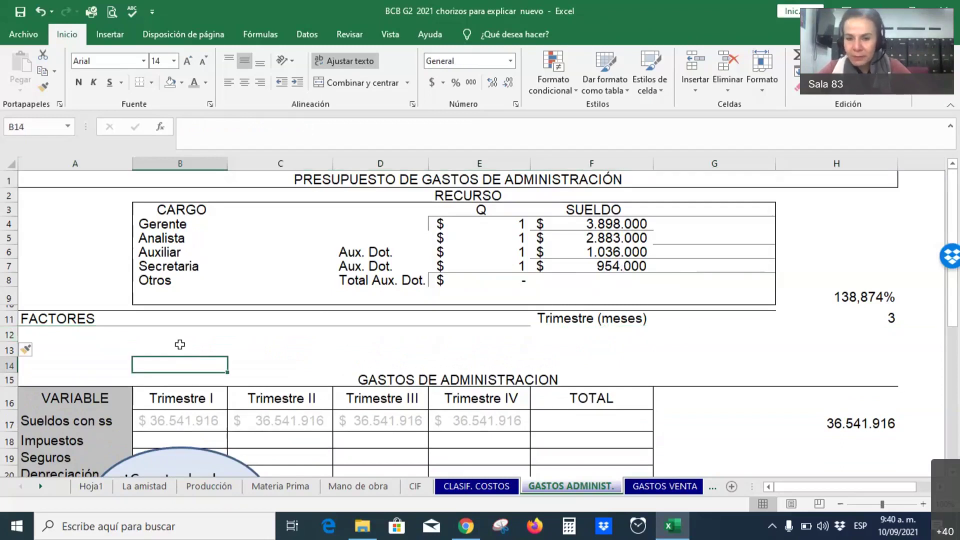
Step: Review the salaries in F4:F8 and the formula of the payroll factor in H9
drag(628, 228, 623, 281)
drag(627, 227, 627, 280)
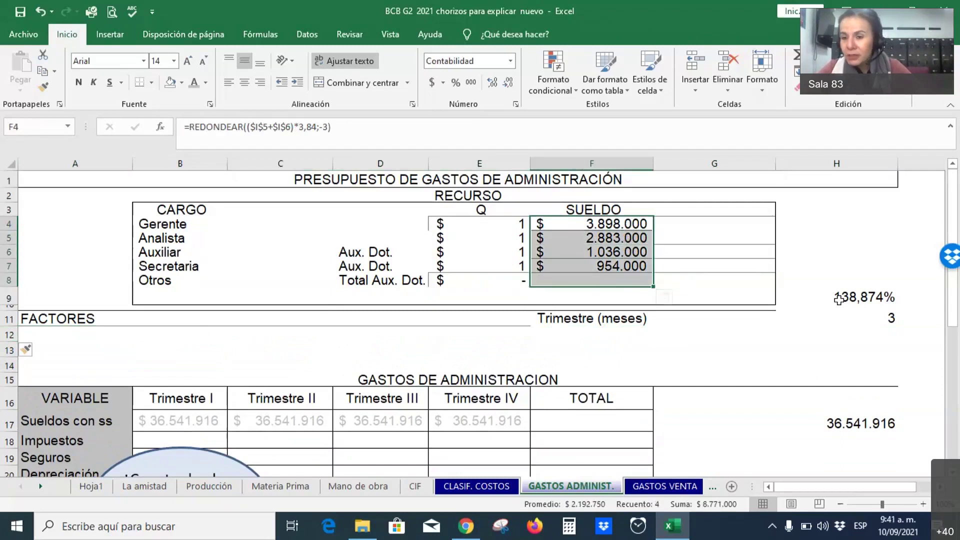
click(832, 296)
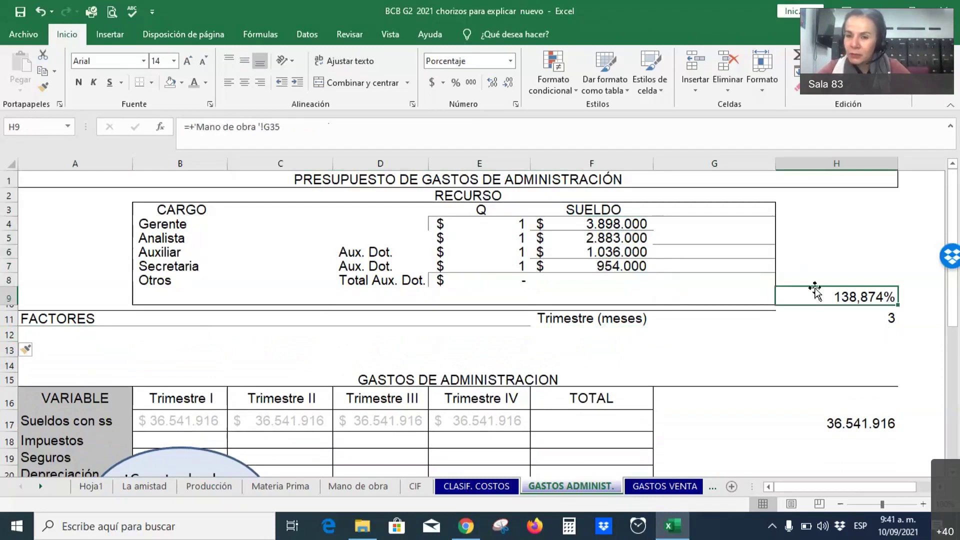
Step: On the Mano de obra sheet, give the payroll factor cell G35 light grey text and a dark purple fill
click(364, 487)
click(690, 402)
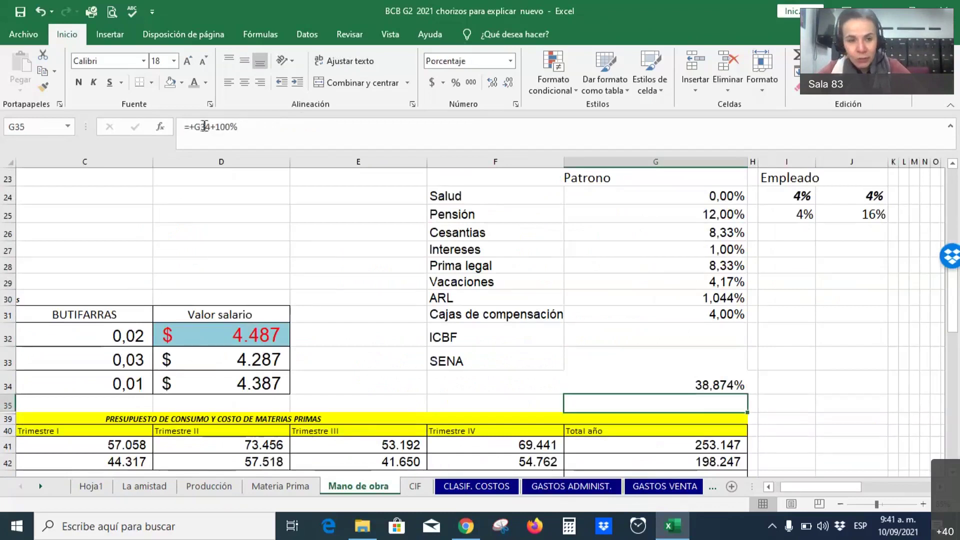
click(195, 82)
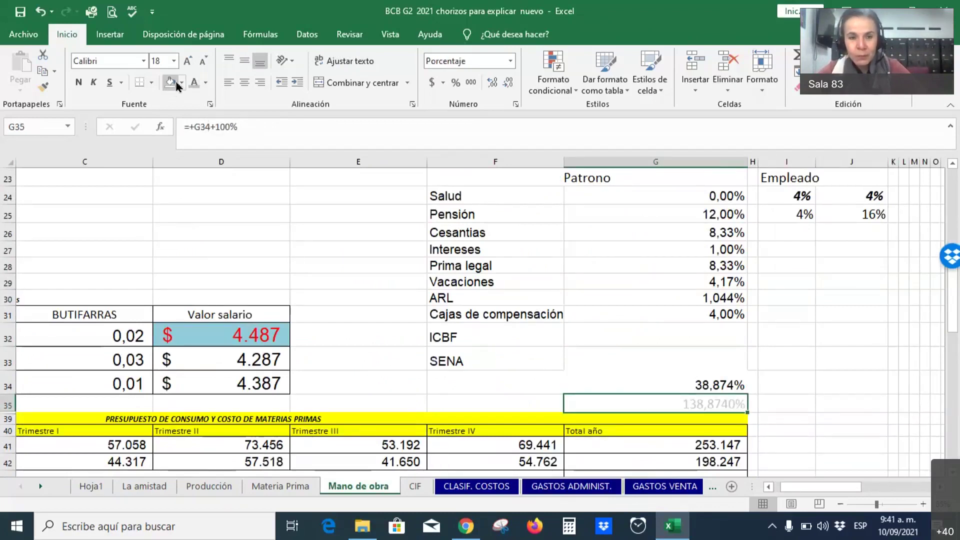
click(182, 86)
click(208, 150)
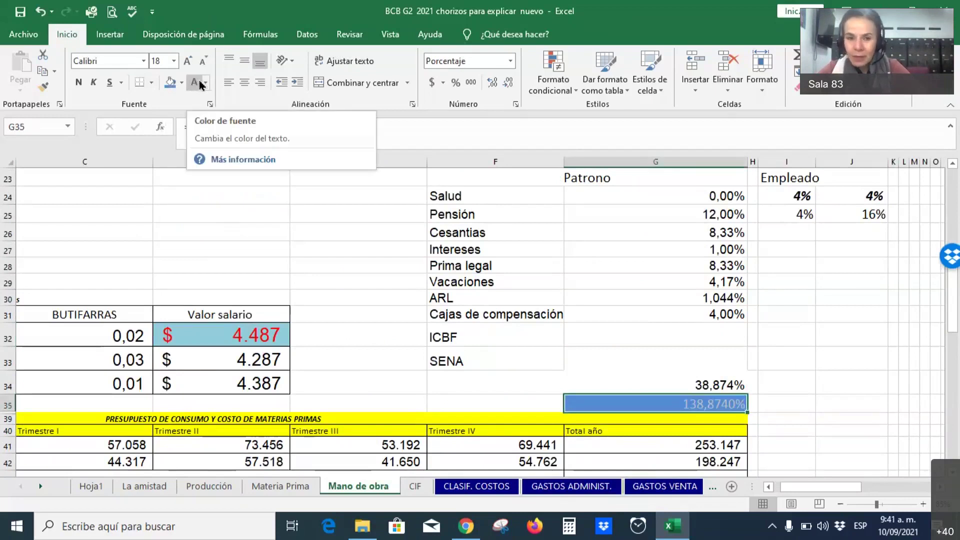
click(181, 83)
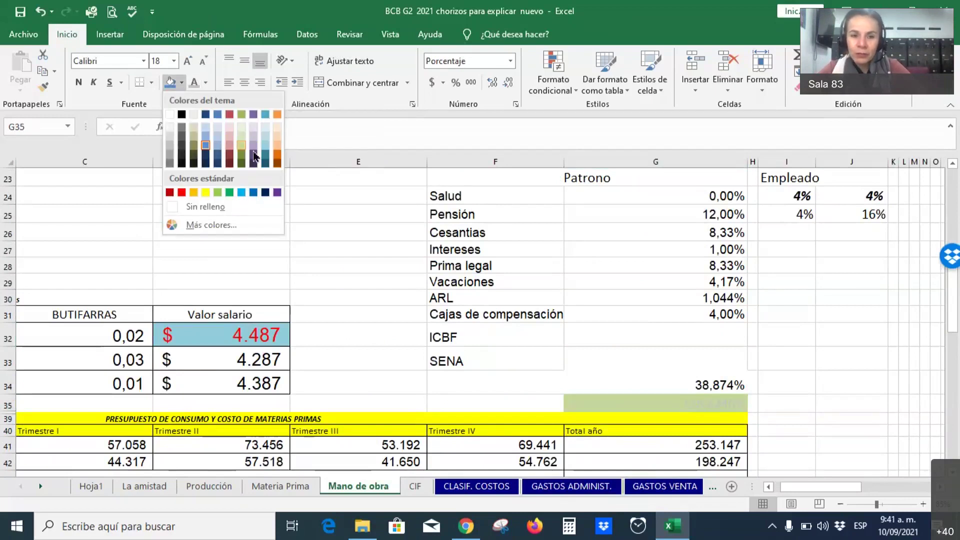
click(254, 162)
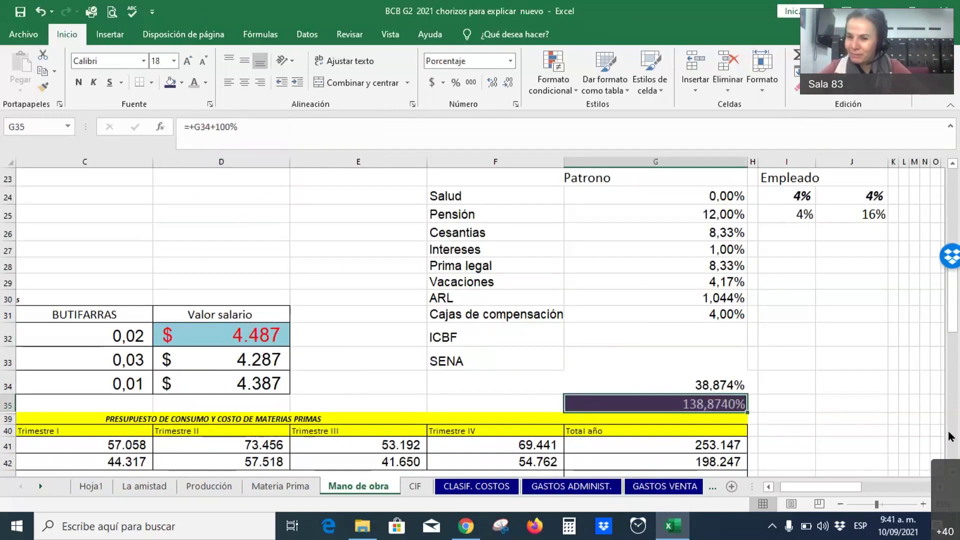
Step: Compare the formulas of the contribution total in G34 and the payroll factor in G35
click(723, 385)
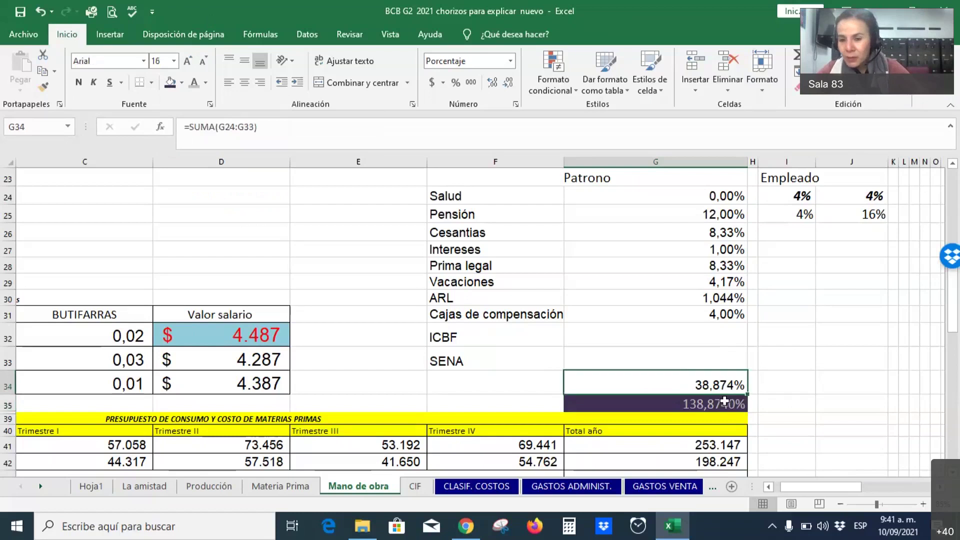
click(653, 406)
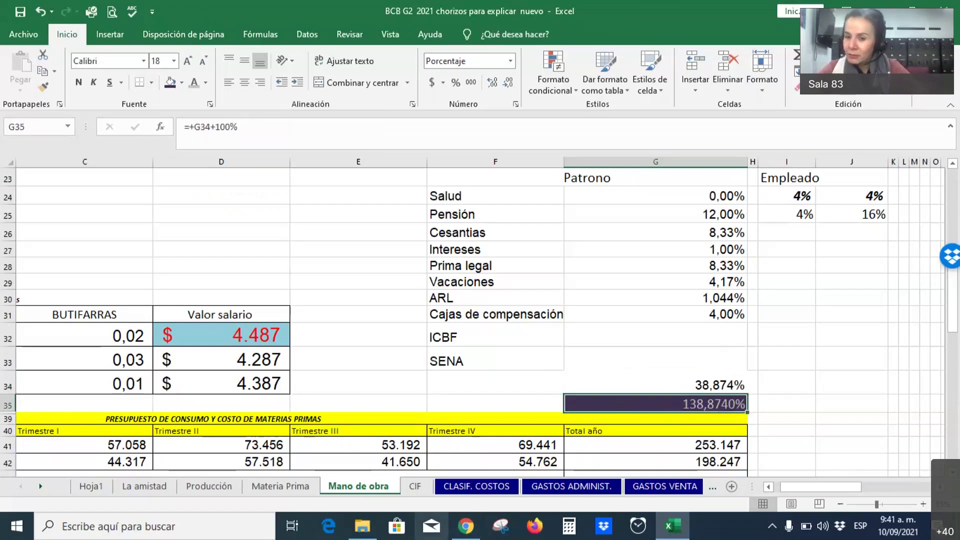
click(726, 389)
click(731, 404)
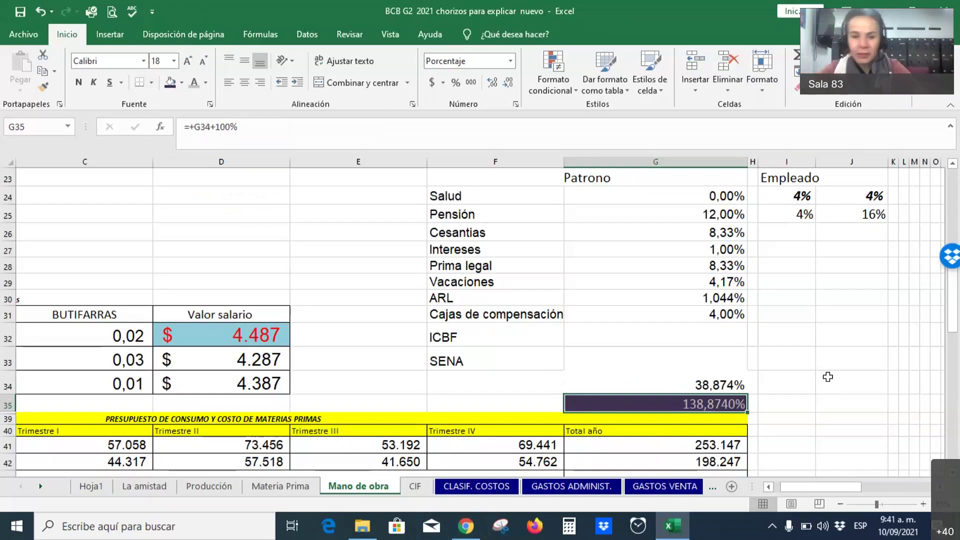
Step: On the GASTOS ADMINIST. sheet, apply the same dark purple fill and light grey text to H9
click(571, 486)
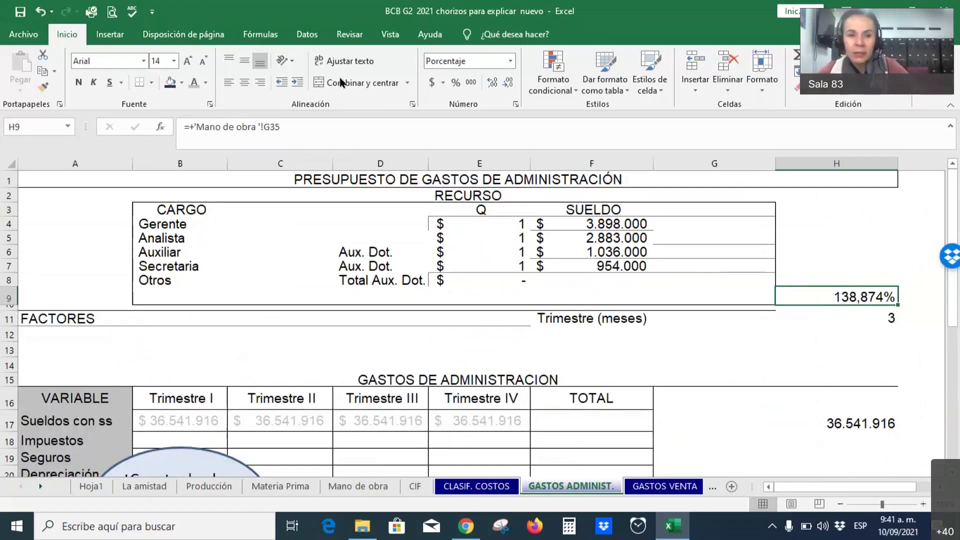
click(170, 83)
click(195, 83)
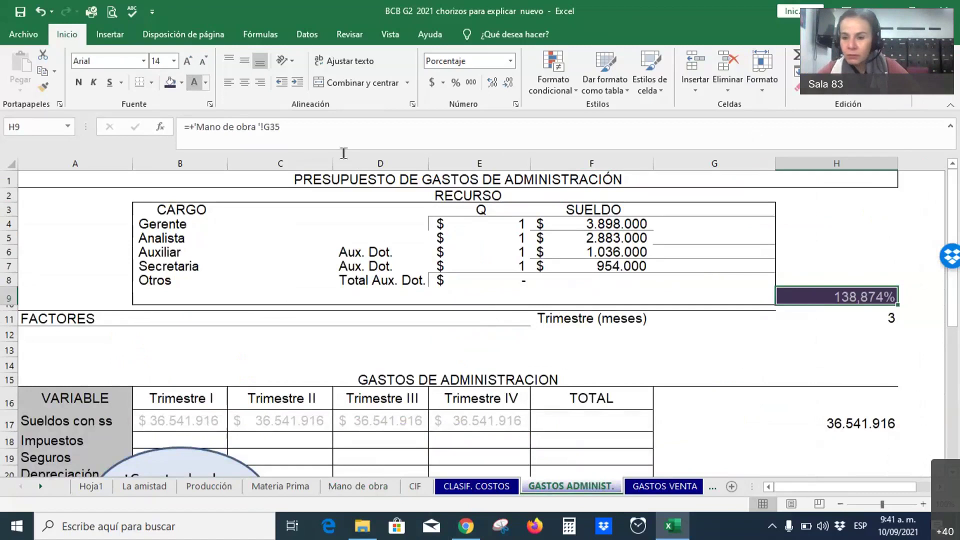
click(802, 350)
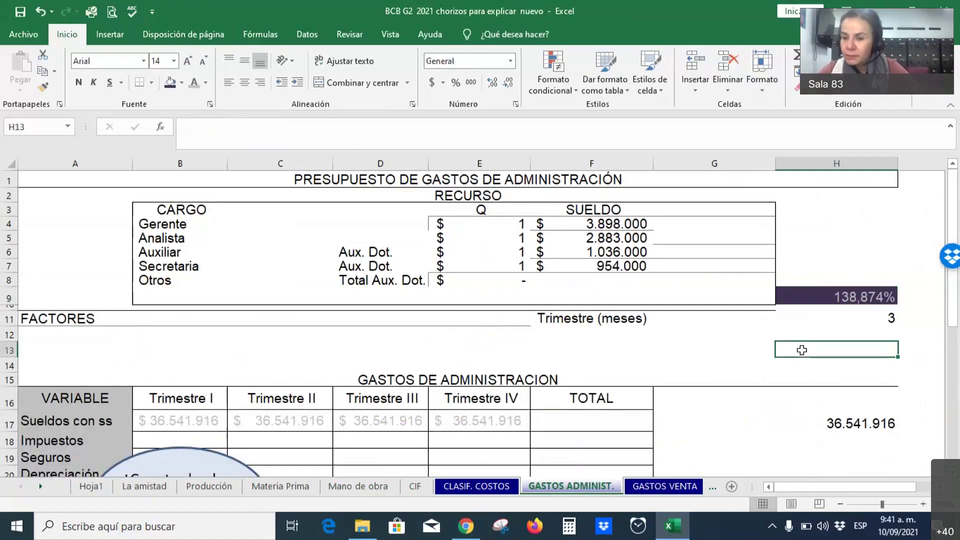
Step: Clear the Trimestre I amount for Sueldos con ss in B17
click(198, 419)
key(Delete)
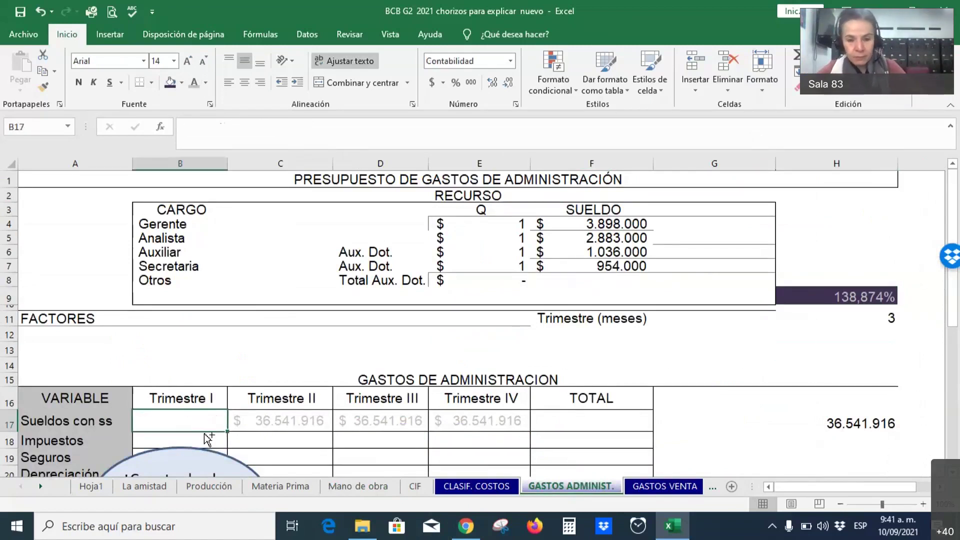
Step: Narrow columns C through E together so the salary table and the factors in column H fit closer together
scroll(203, 433, up, 1)
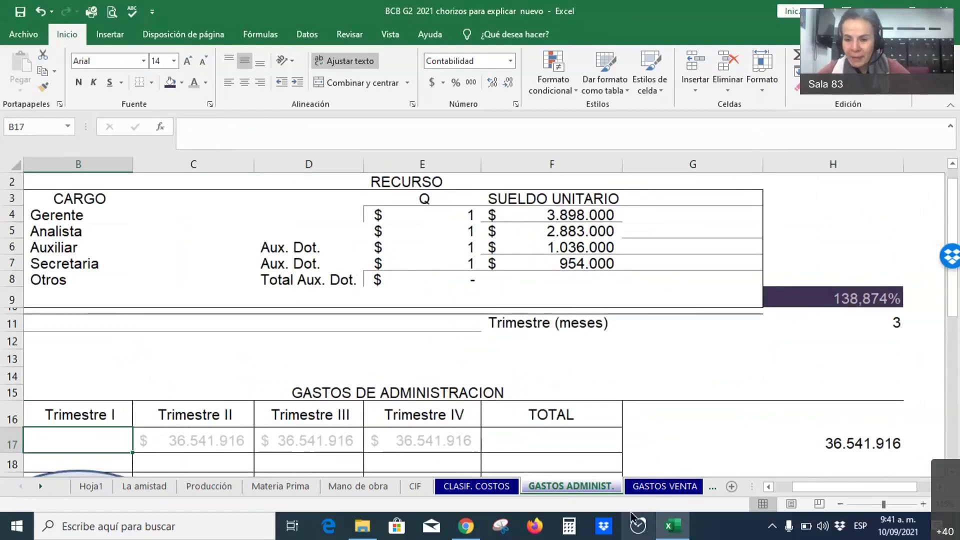
drag(885, 492, 806, 480)
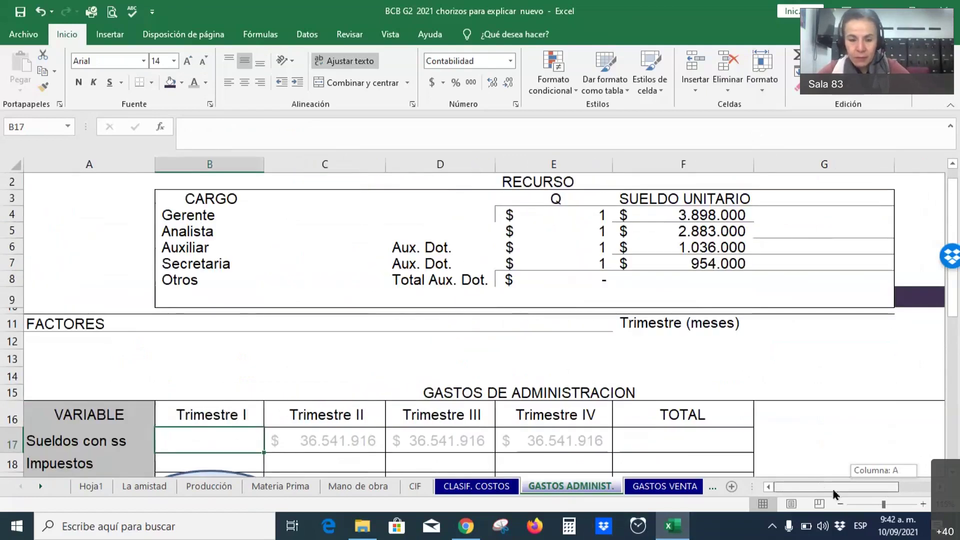
click(440, 164)
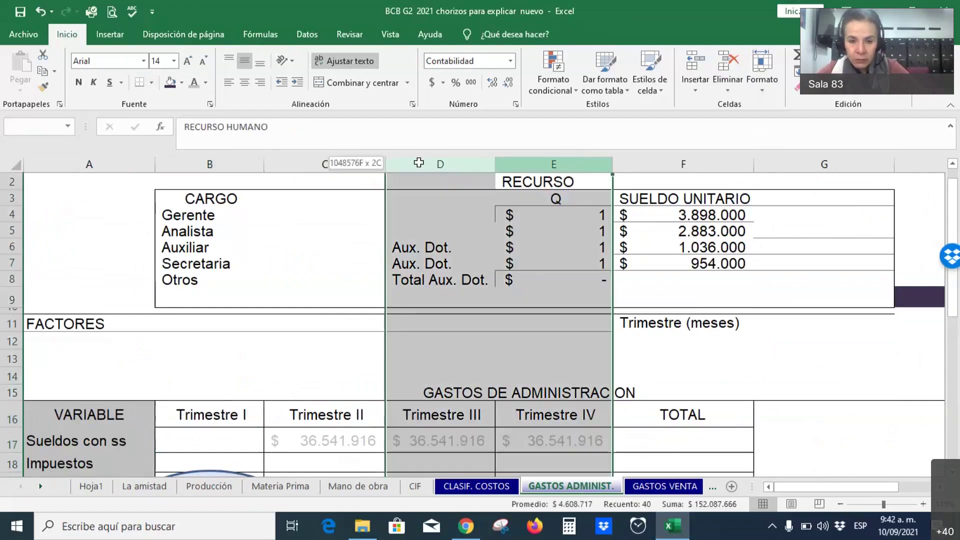
drag(553, 164, 325, 164)
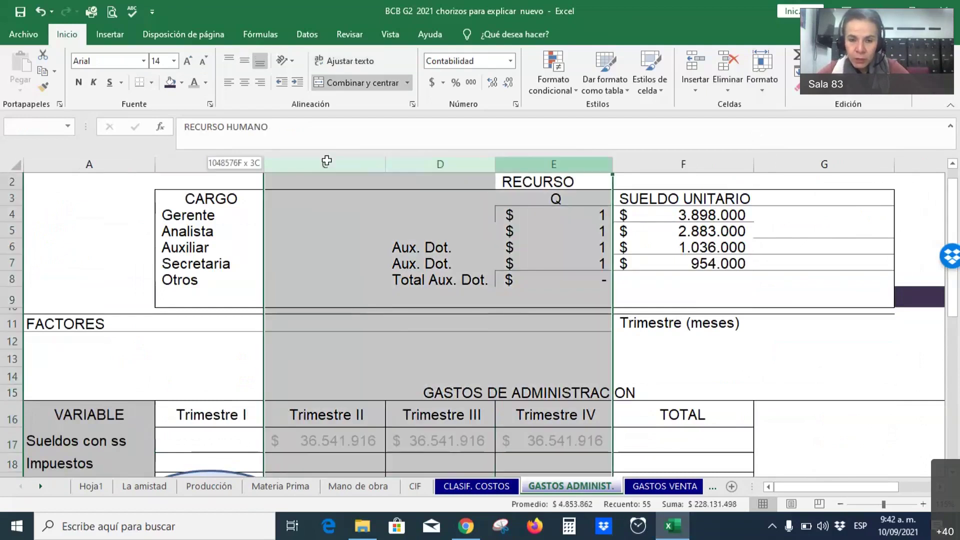
drag(386, 165, 306, 155)
click(460, 419)
click(237, 434)
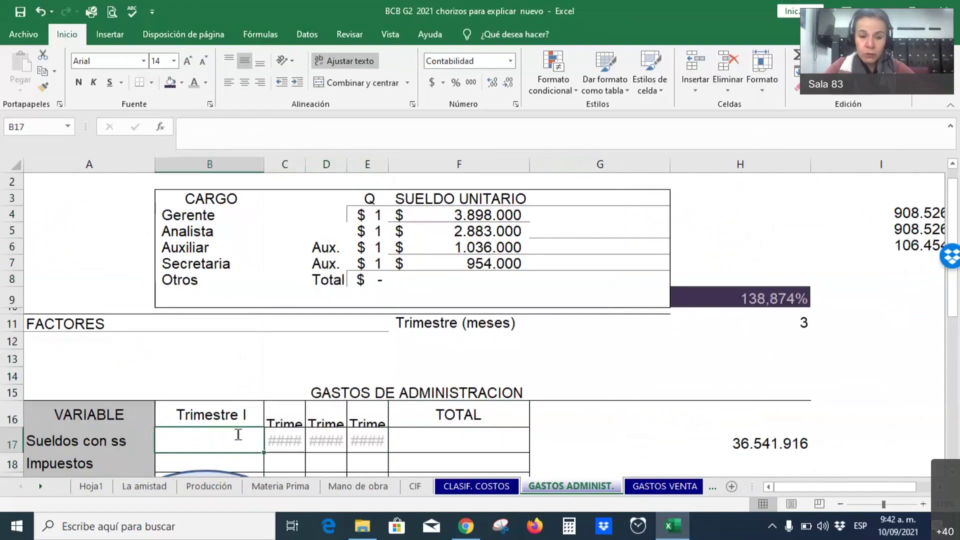
text(=suma)
key(Escape)
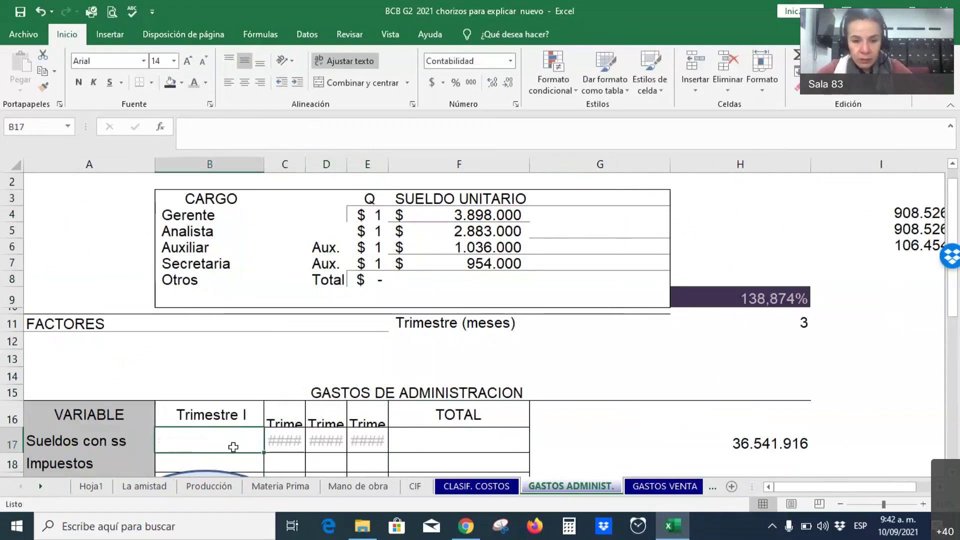
Step: Set the font colour of the Trimestre I cell for Sueldos con ss, B17, to black
right_click(244, 433)
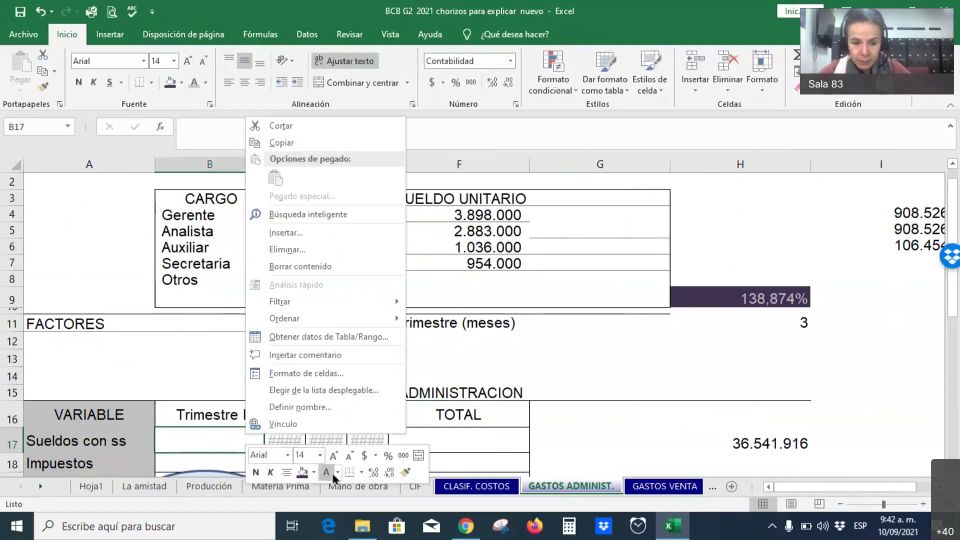
key(Escape)
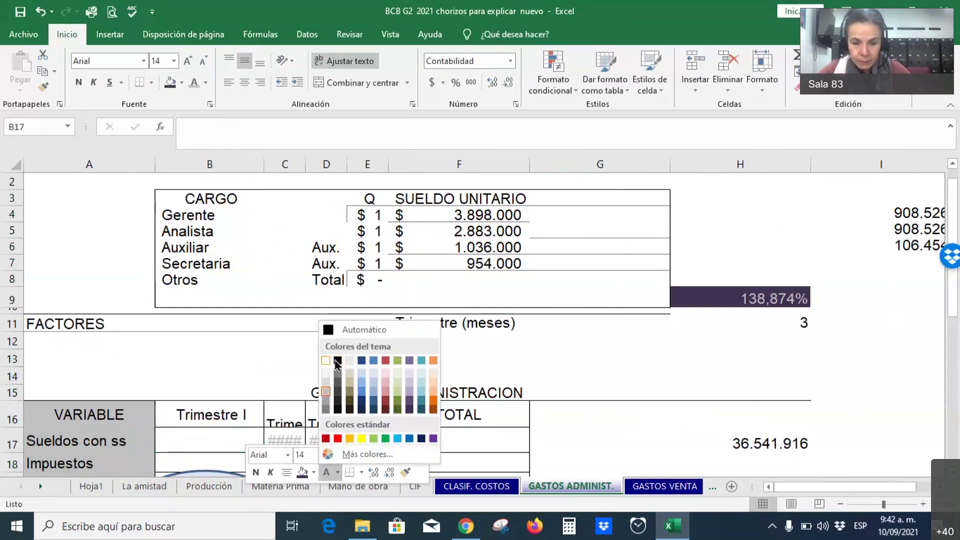
click(338, 361)
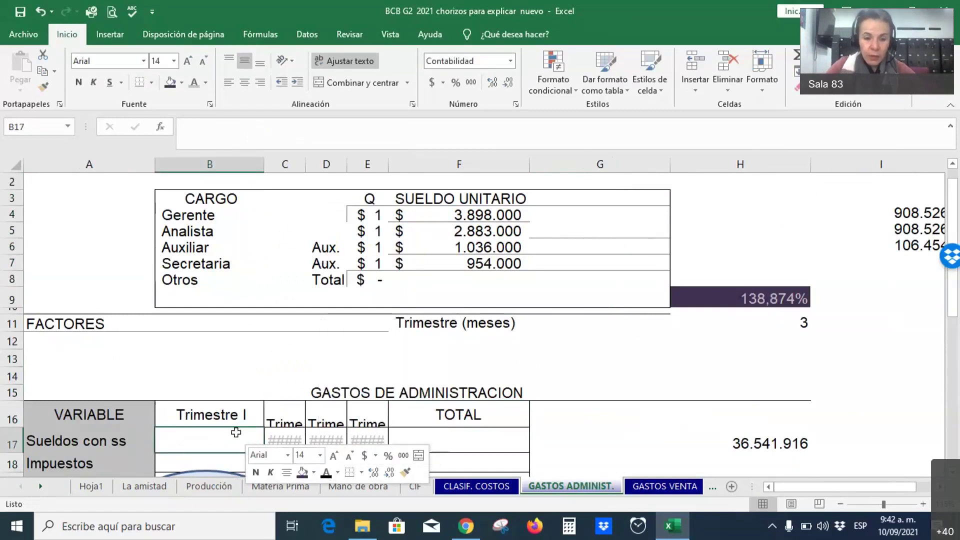
Step: Enter =SUMA(F4:F7) in B17 to add up the unit salaries of the four positions
text(=suma()
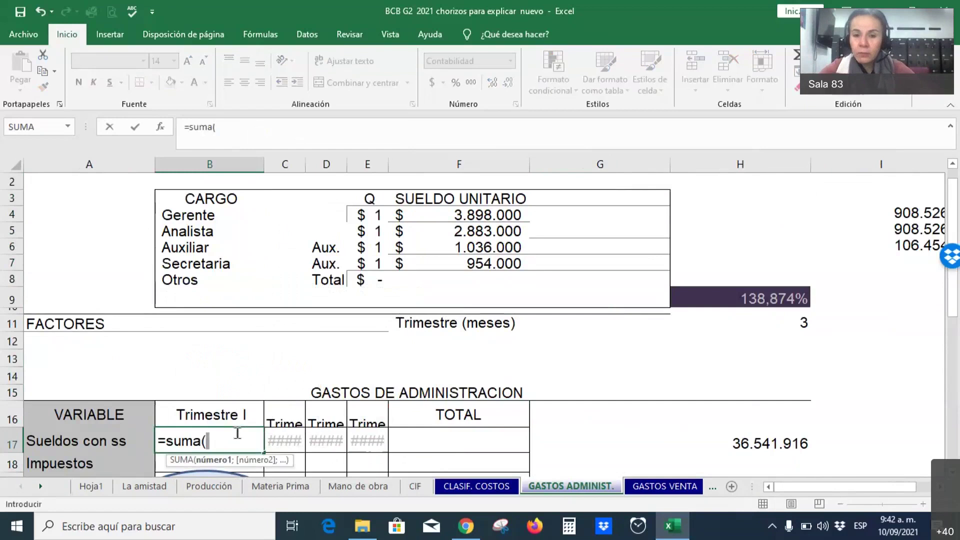
drag(479, 223, 505, 263)
drag(508, 214, 504, 259)
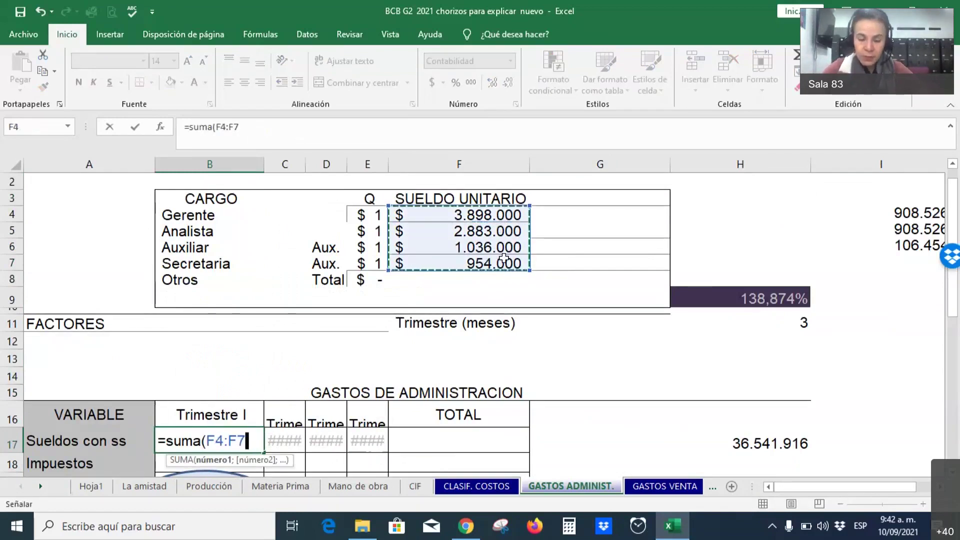
text())
key(Return)
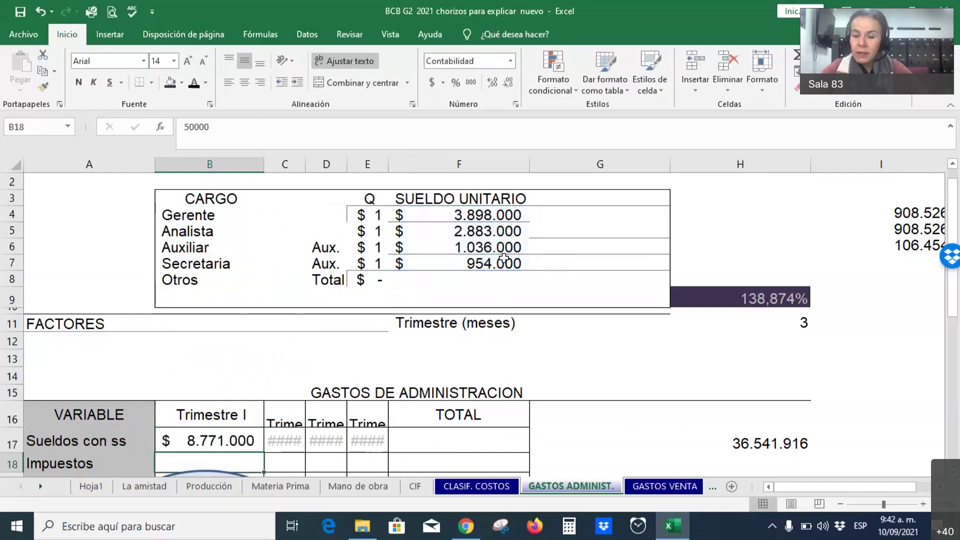
Step: Widen column B to make room for a longer formula in B17, and narrow column F
click(217, 441)
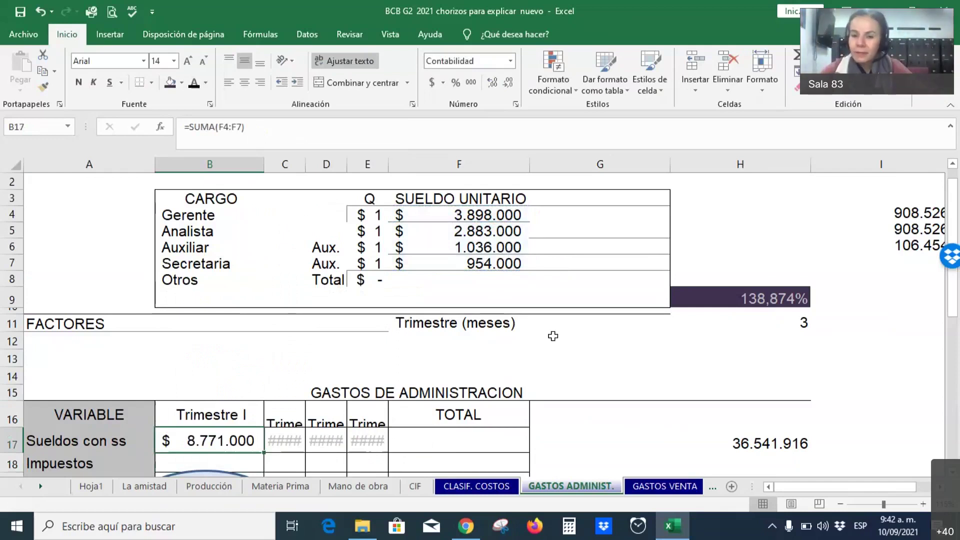
double_click(222, 441)
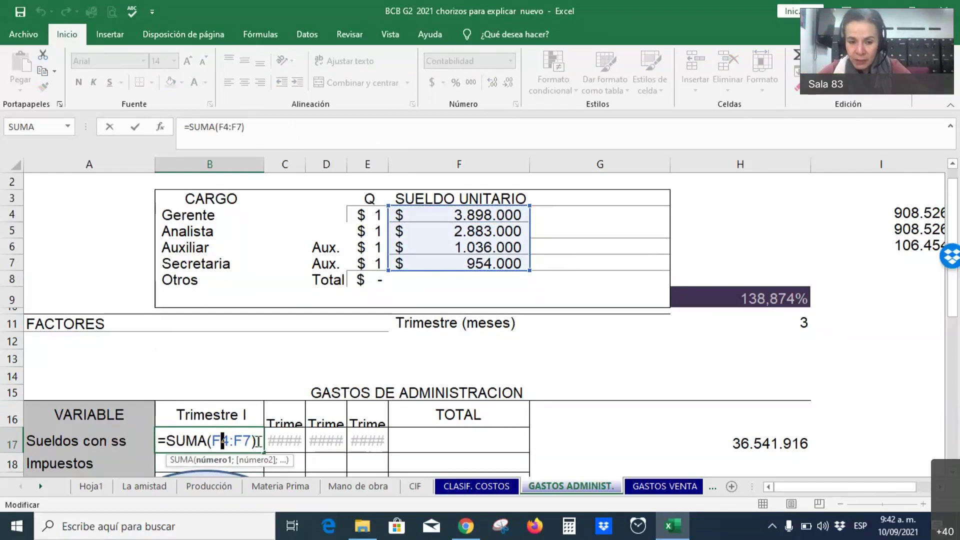
click(261, 163)
drag(264, 165, 419, 165)
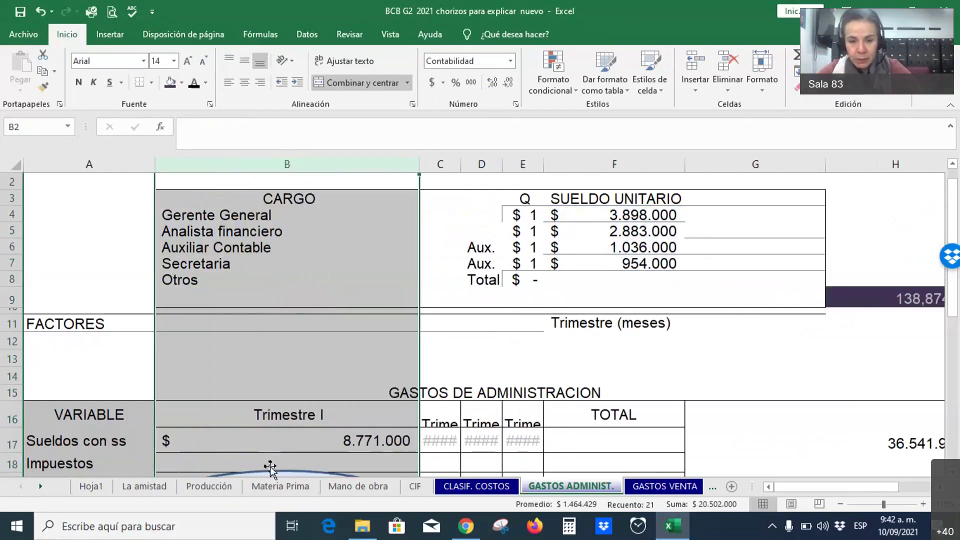
drag(684, 164, 619, 163)
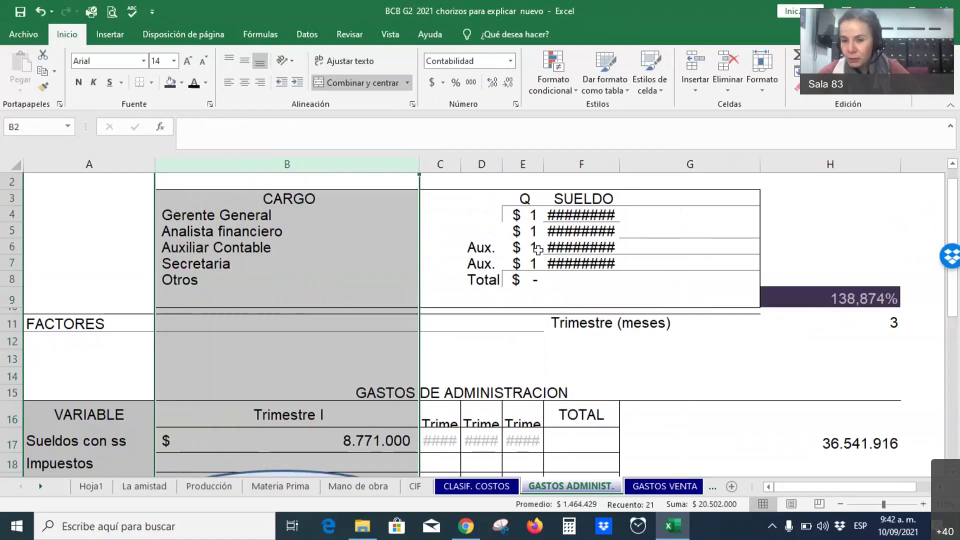
click(300, 438)
double_click(301, 439)
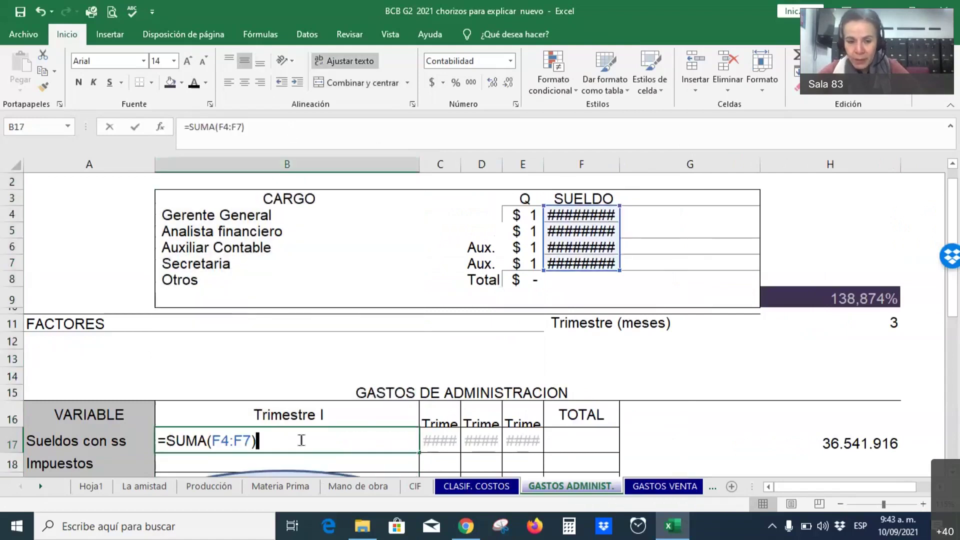
click(166, 441)
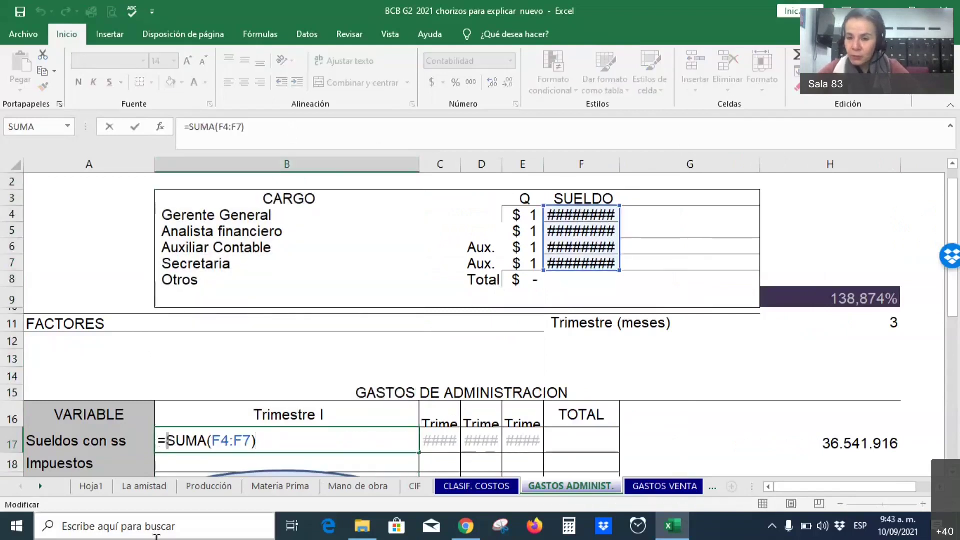
text(()
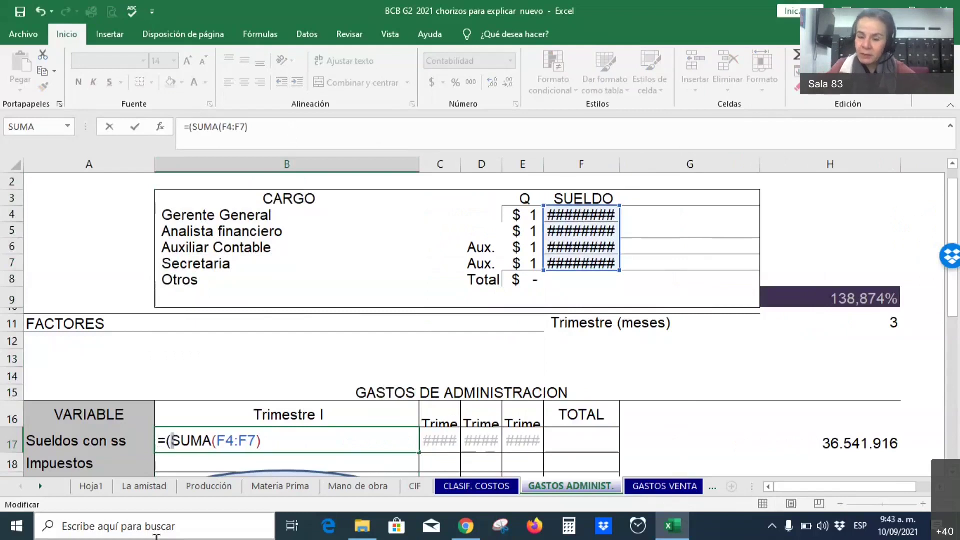
click(273, 126)
text(*3)
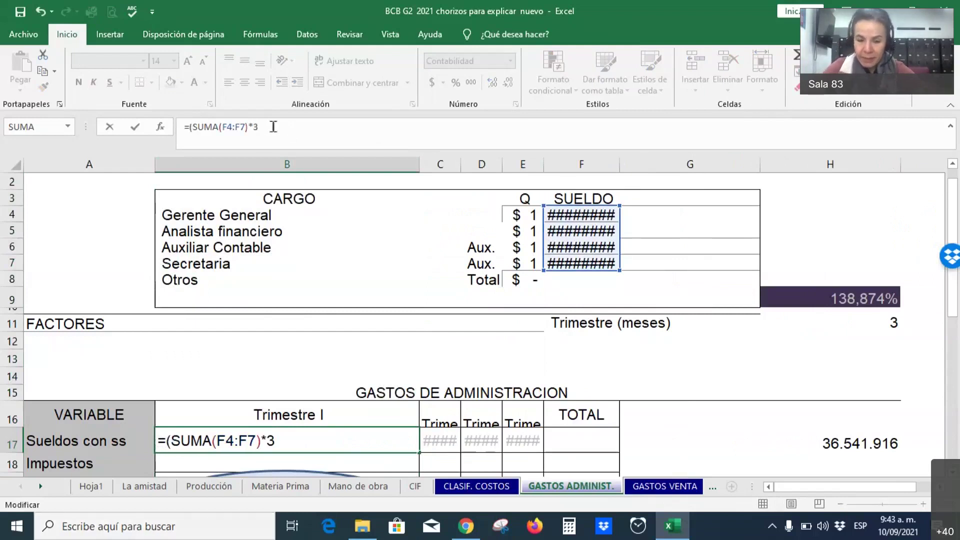
text())
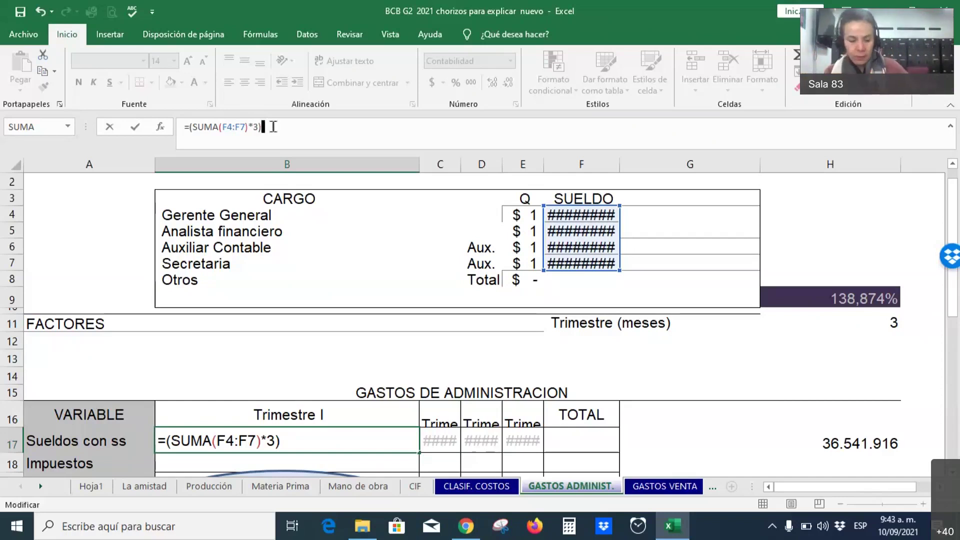
key(ctrl+Return)
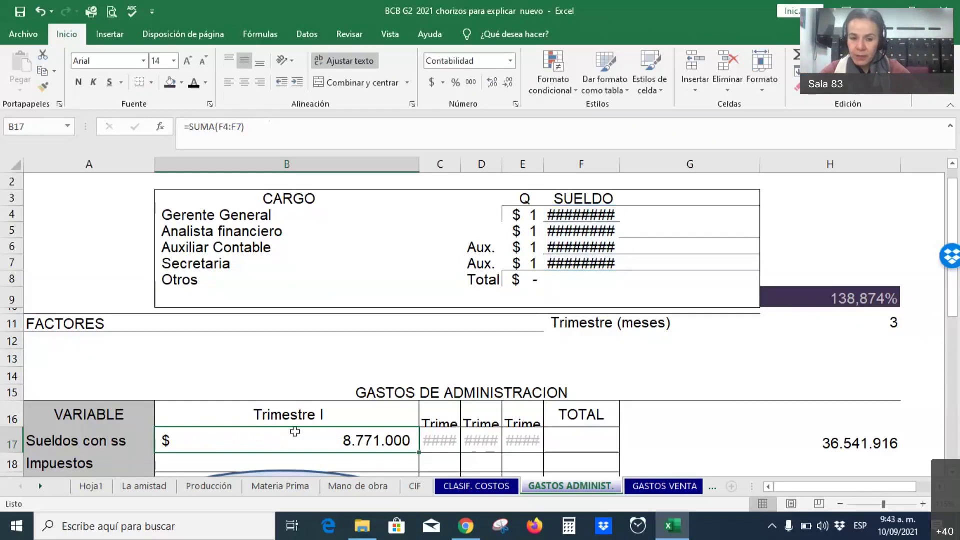
key(F2)
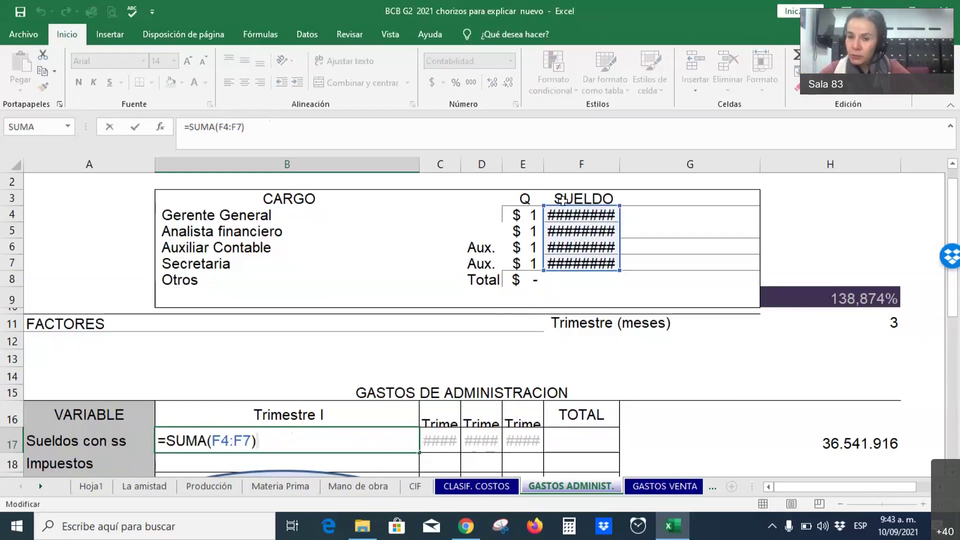
Step: Reduce the font size of the salaries in F4:F7 until the amounts fit the narrowed column
click(565, 214)
drag(581, 258, 581, 257)
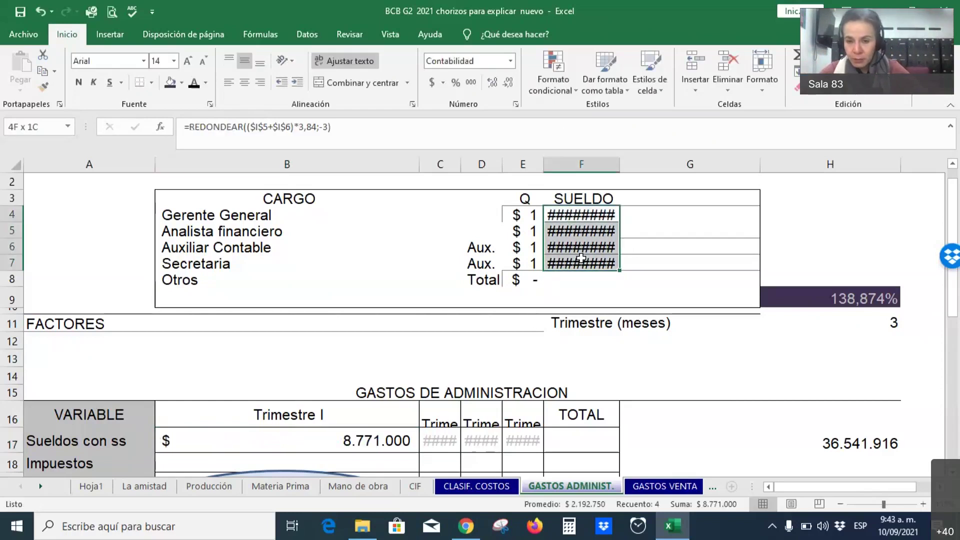
right_click(581, 258)
click(685, 152)
click(685, 152)
click(685, 152)
click(643, 244)
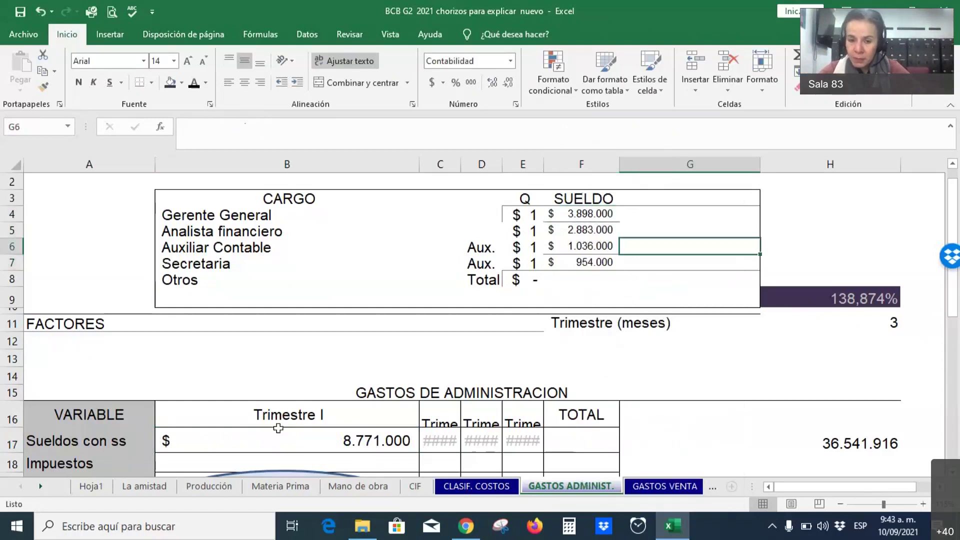
Step: Change the B17 formula to =(SUMA(F4:F7)*3) to cover the three months of the quarter
click(290, 409)
click(226, 439)
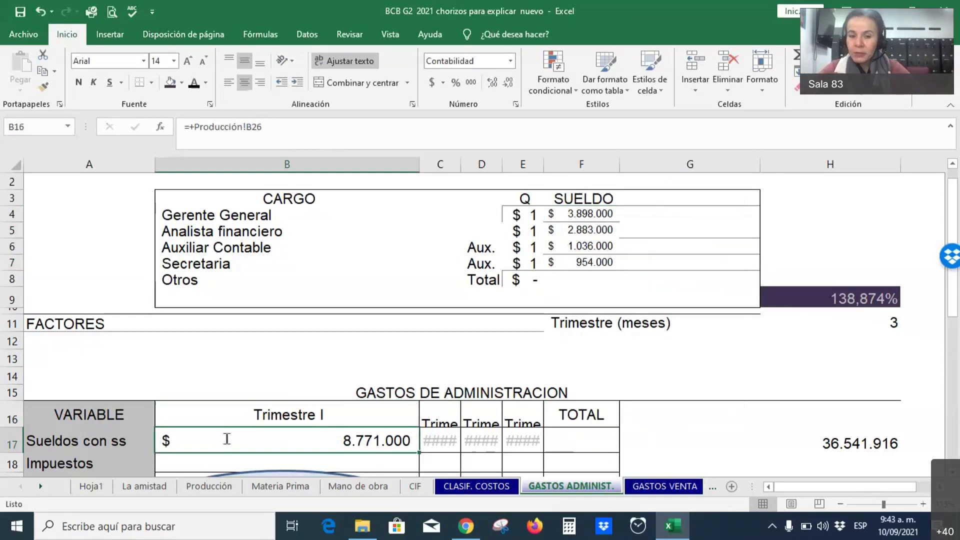
text(=SUMA(F4:F7))
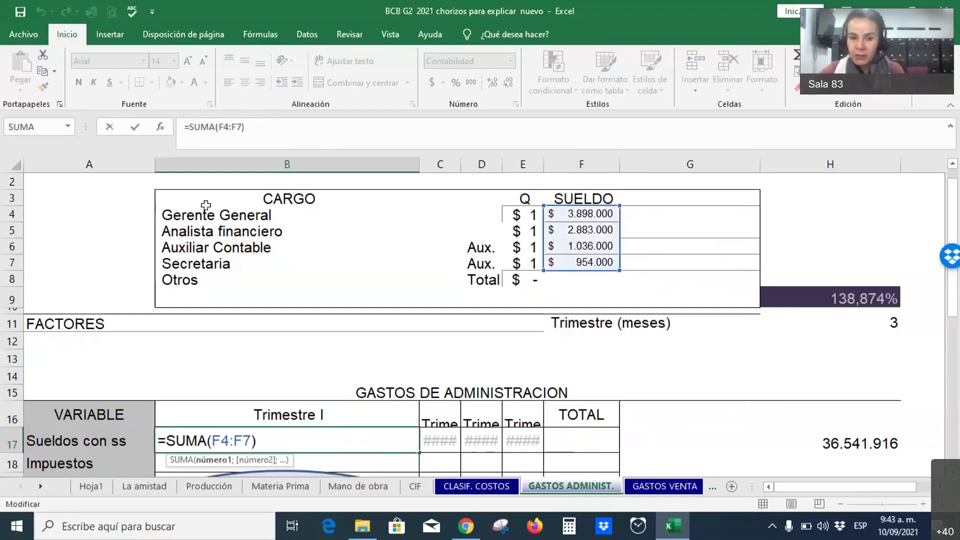
click(164, 441)
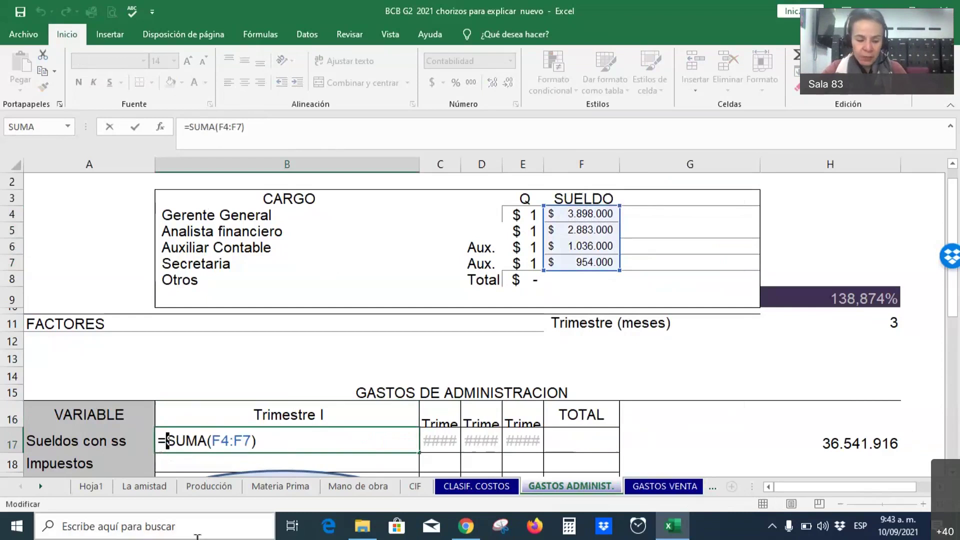
text(()
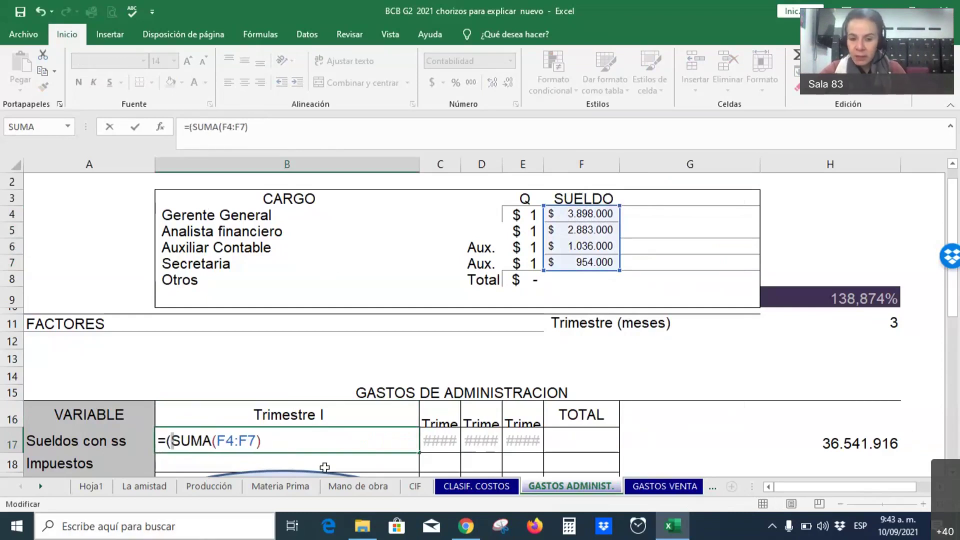
click(316, 446)
text(*3))
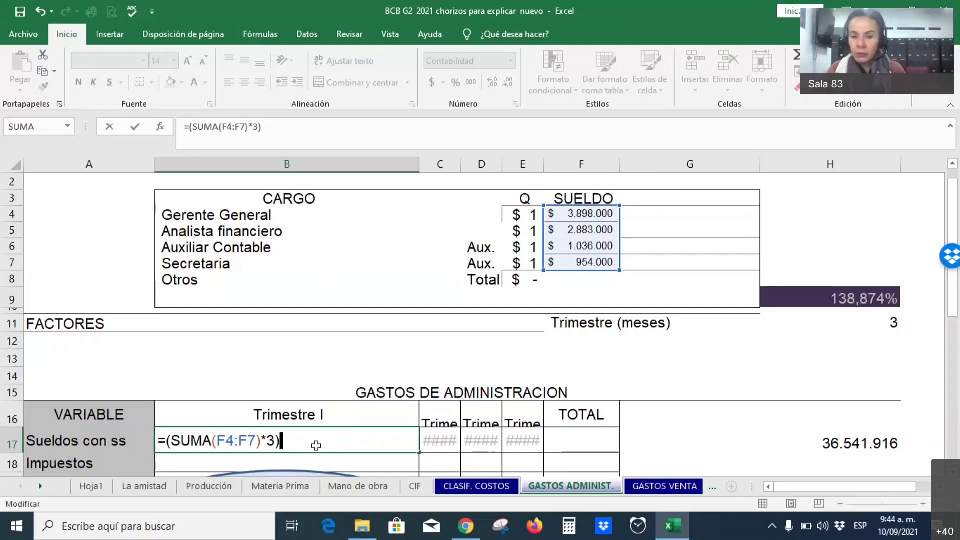
key(ctrl+Return)
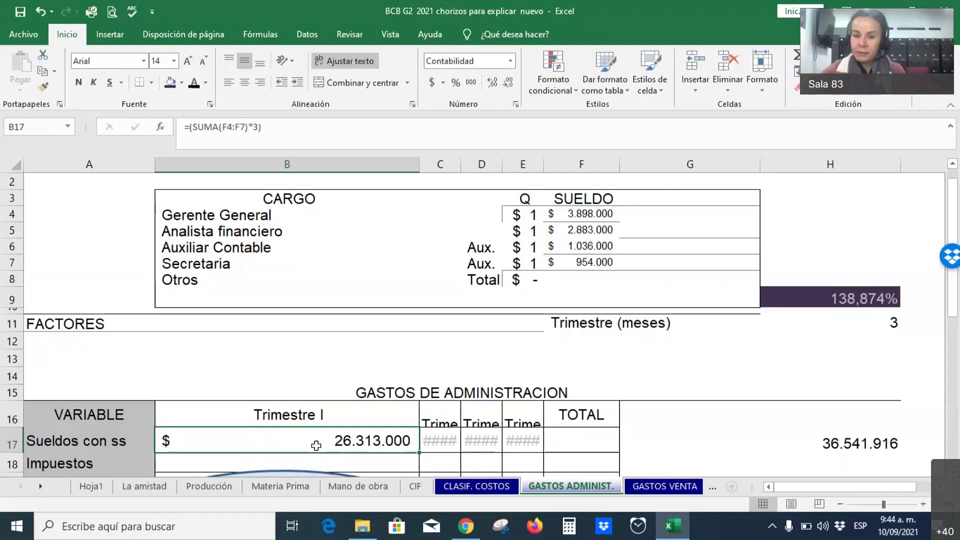
Step: Extend the B17 formula with *(1+'Mano de obra '!G34) to add the employer's social security contributions
double_click(316, 445)
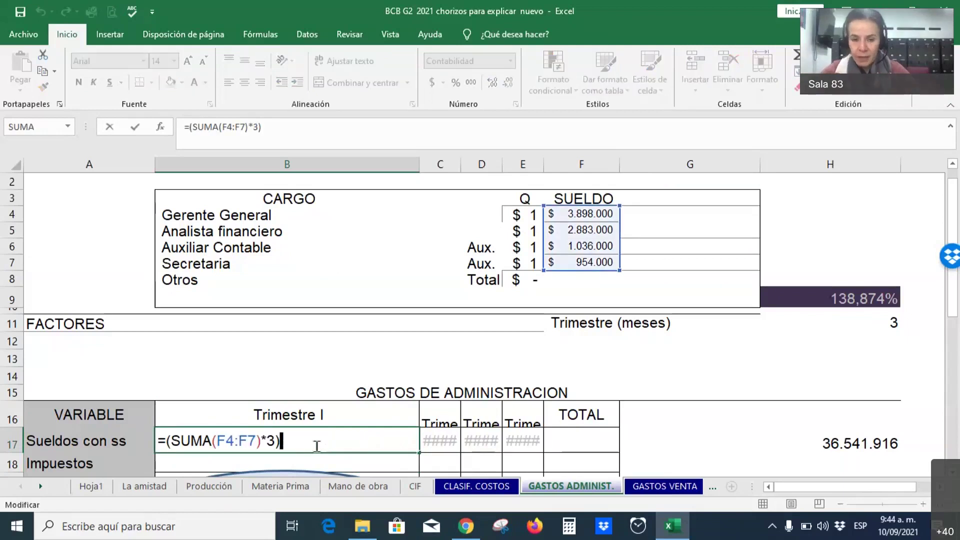
text(*)
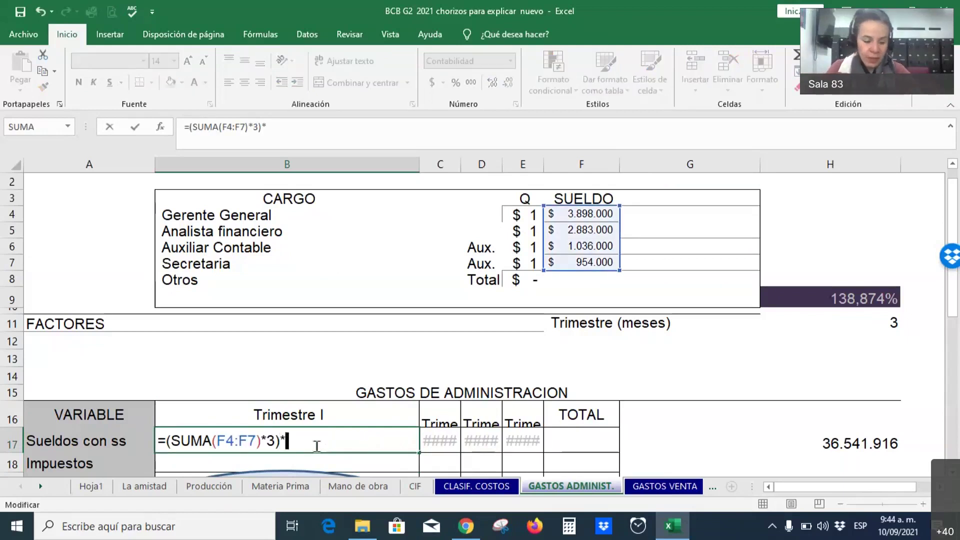
text((1+)
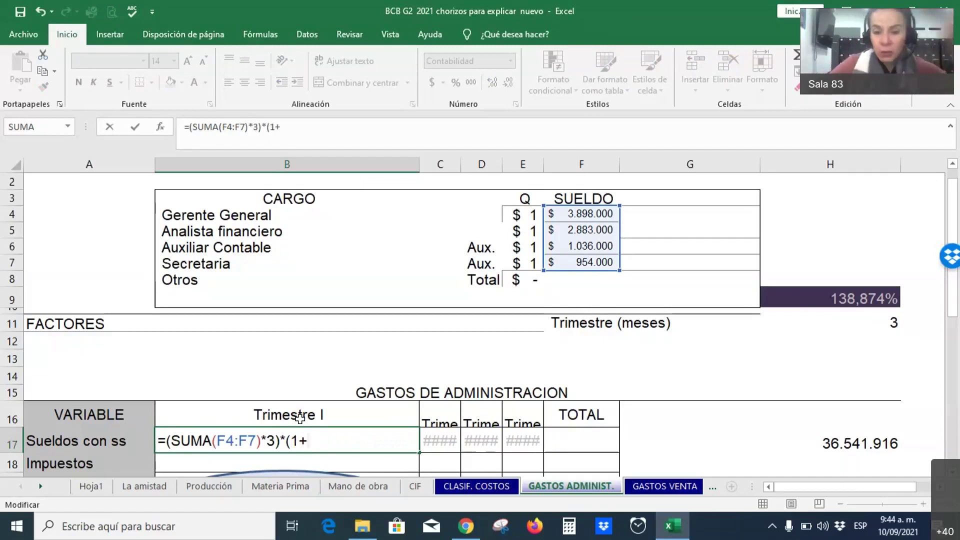
click(343, 493)
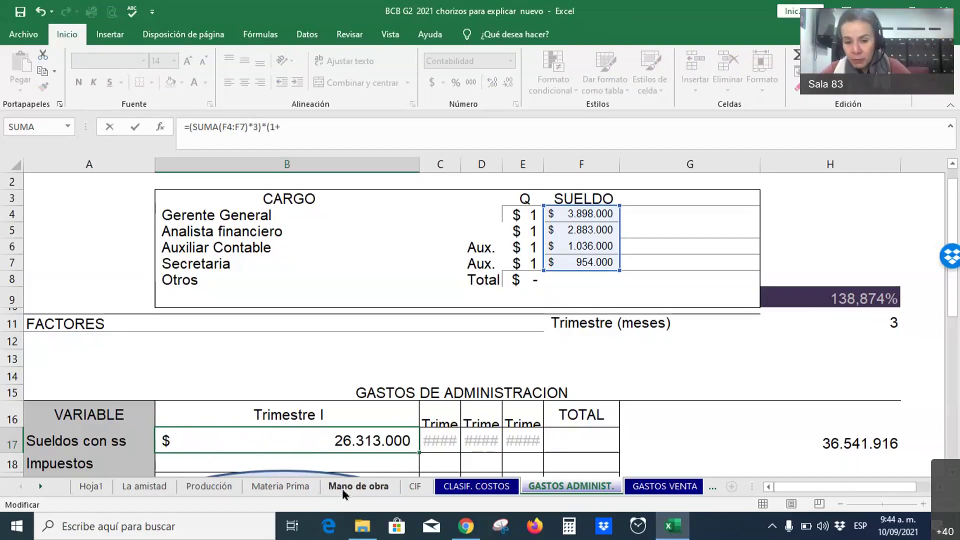
click(656, 384)
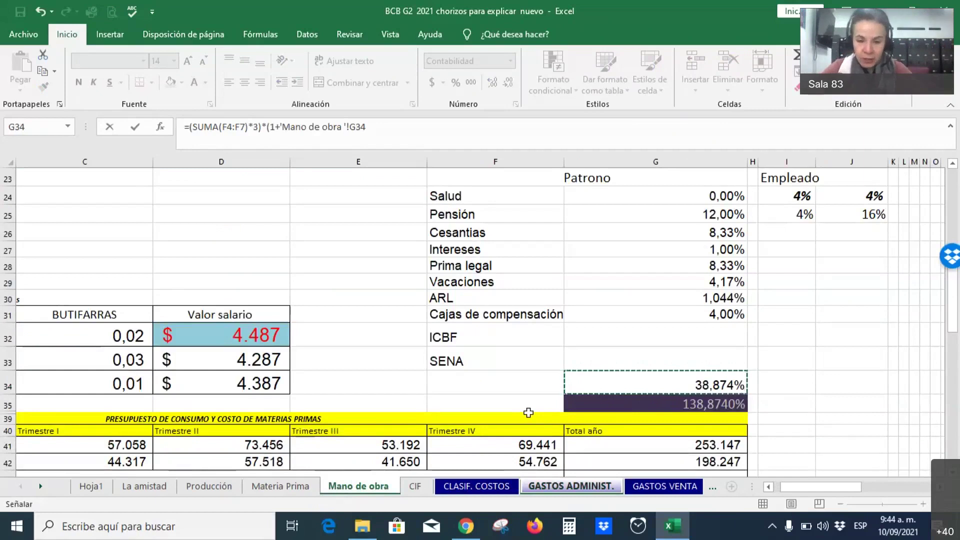
text())
key(ctrl+Return)
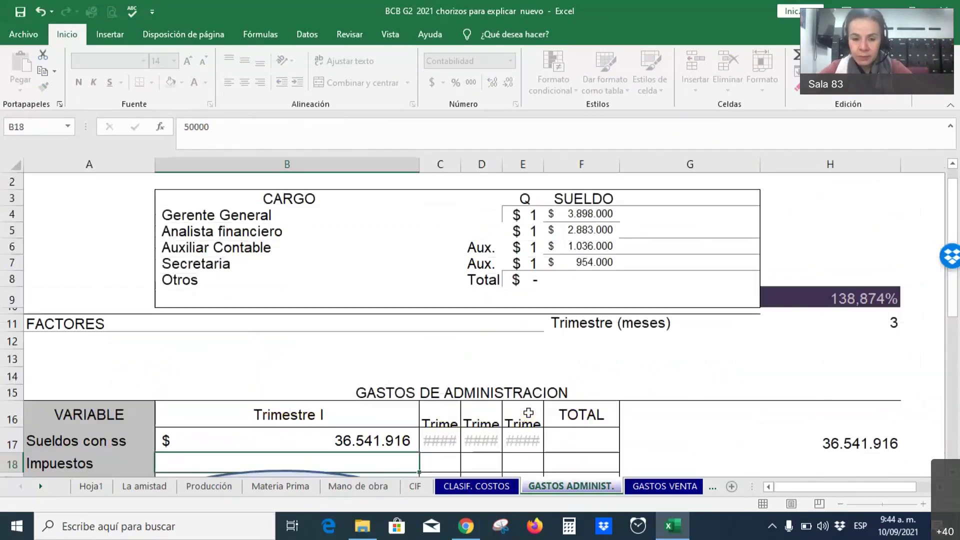
Step: Inspect the B17 formula, highlighting its (SUMA(F4:F7)*3) part to review the quarterly salary calculation
double_click(342, 447)
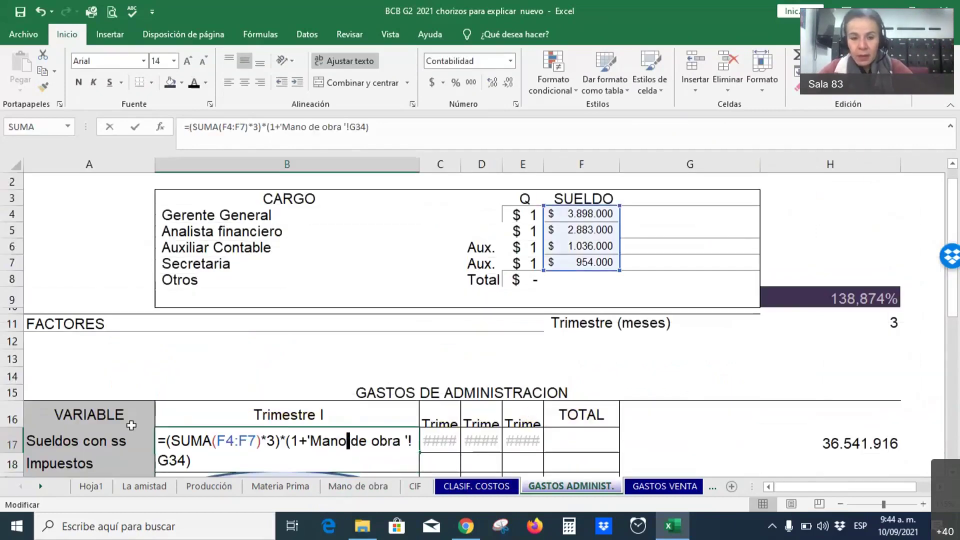
click(280, 442)
shift+click(168, 442)
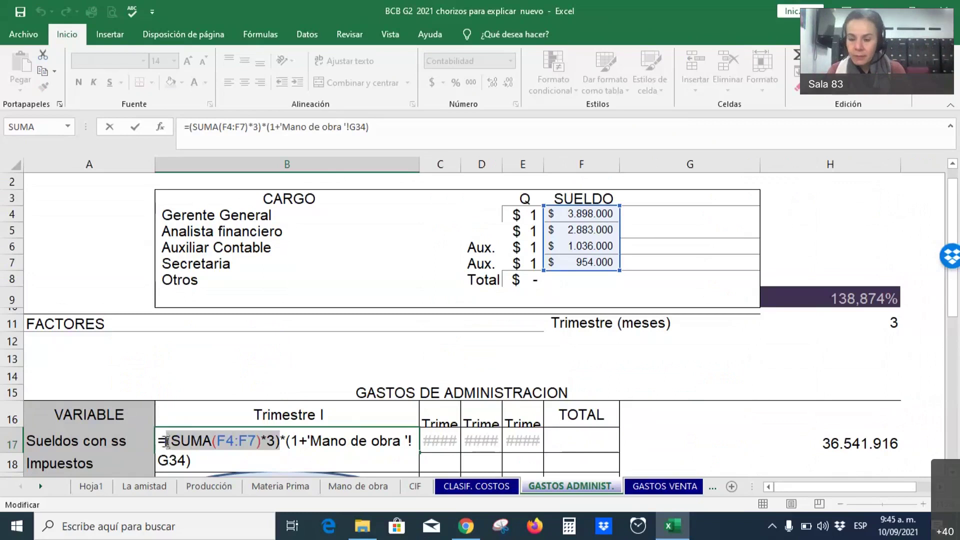
key(Return)
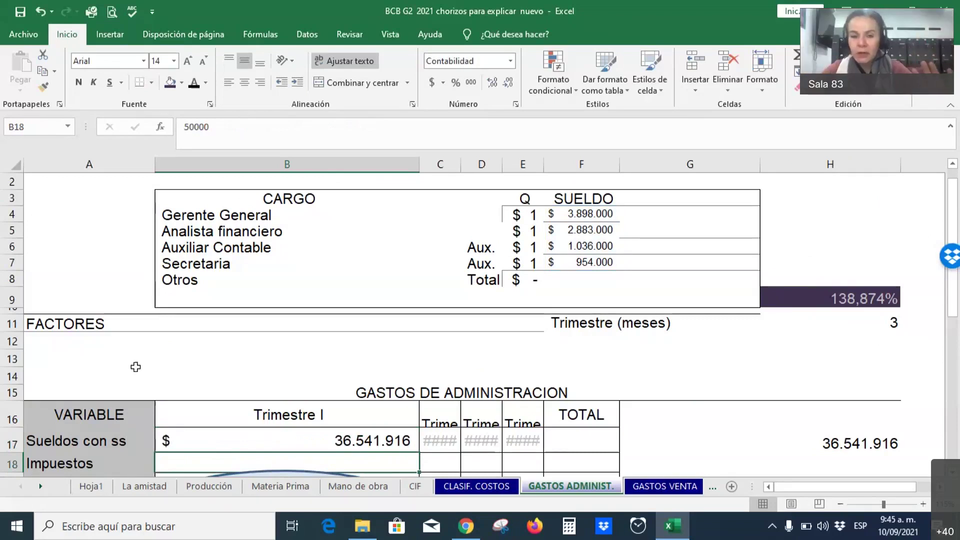
Step: Remove the *(1+'Mano de obra '!G34) factor from the B17 formula, leaving =(SUMA(F4:F7)*3)
double_click(255, 436)
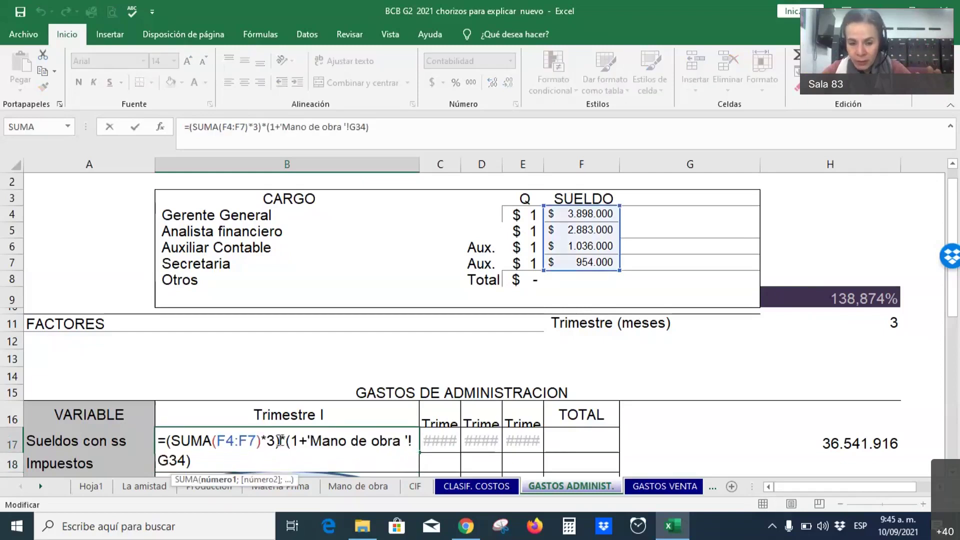
drag(280, 440, 311, 440)
drag(371, 445, 392, 456)
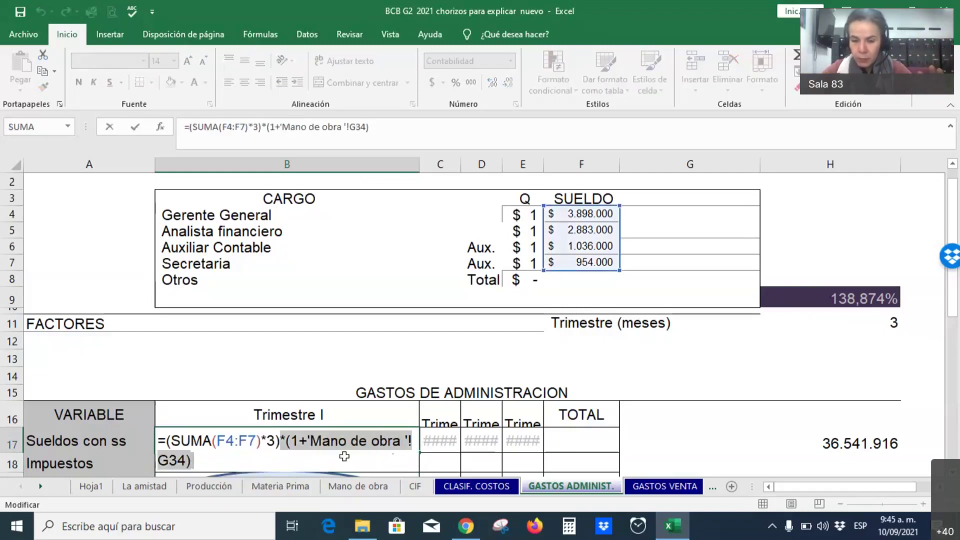
key(Delete)
key(Return)
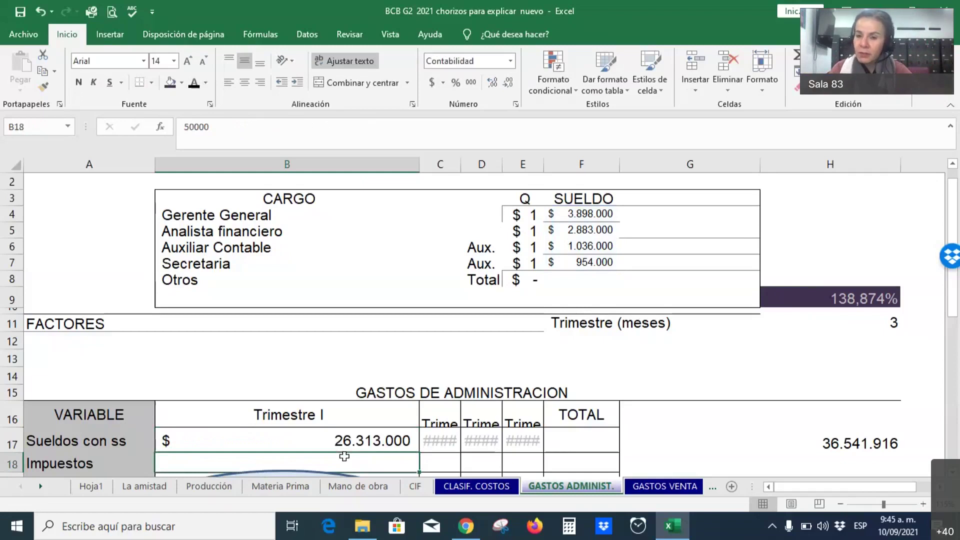
Step: Multiply the quarterly salaries in B17 by the factor in H9, making the formula =(SUMA(F4:F7)*3)*H9
double_click(344, 438)
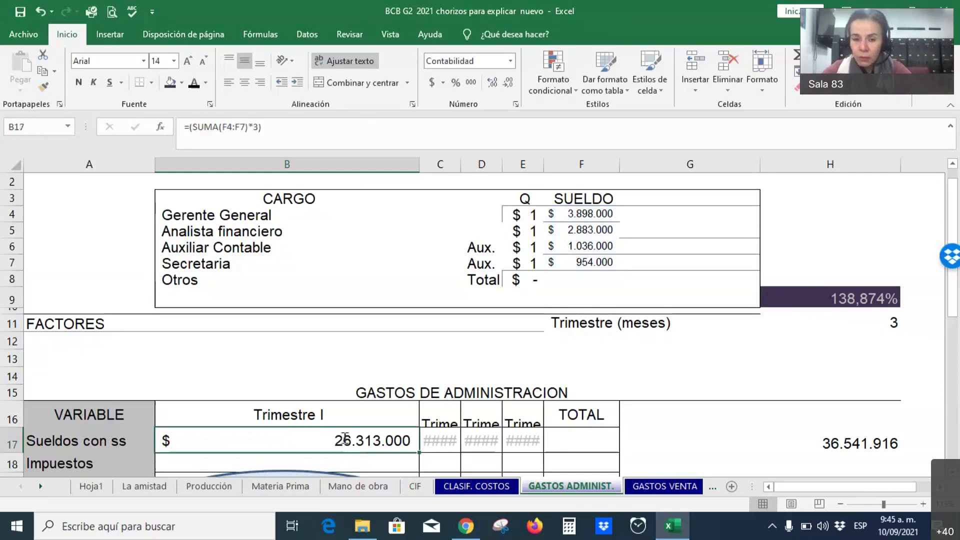
click(311, 128)
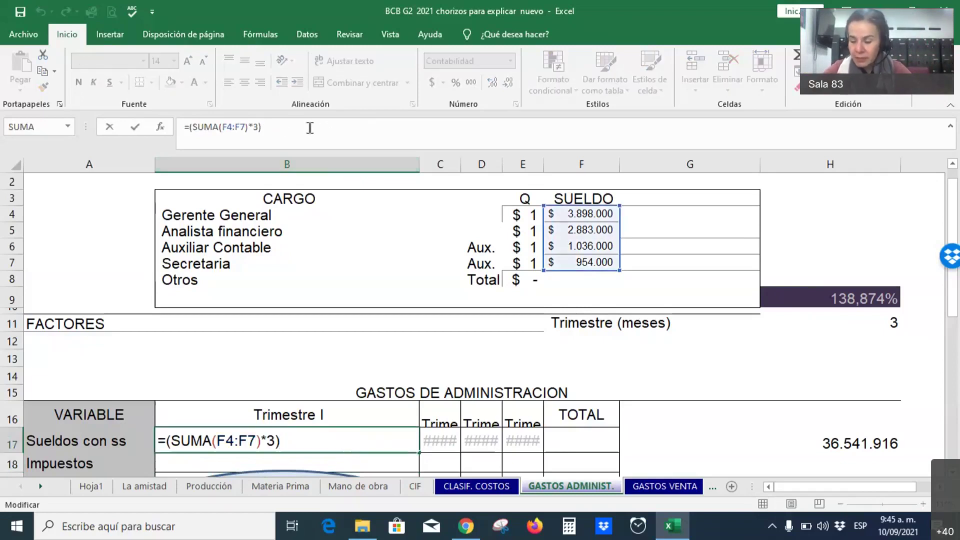
text(*)
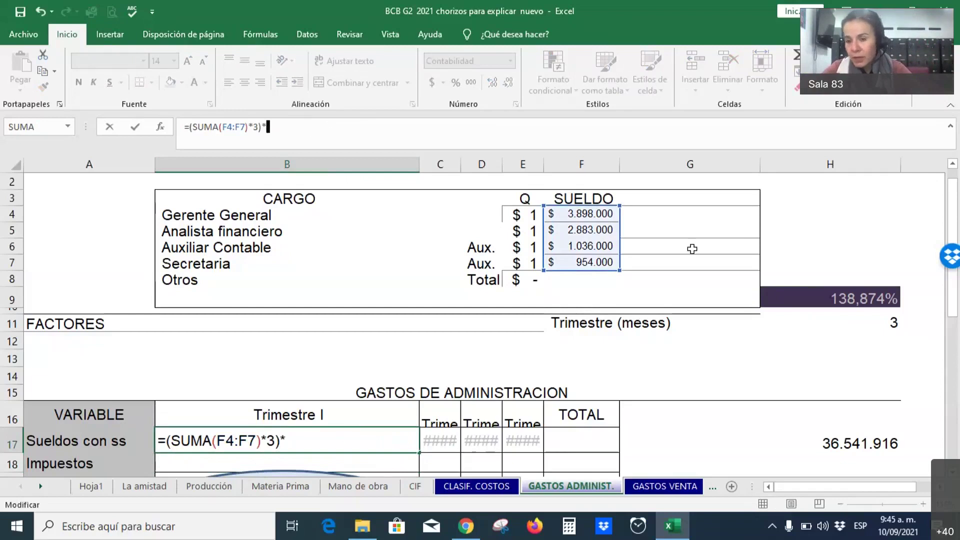
click(818, 295)
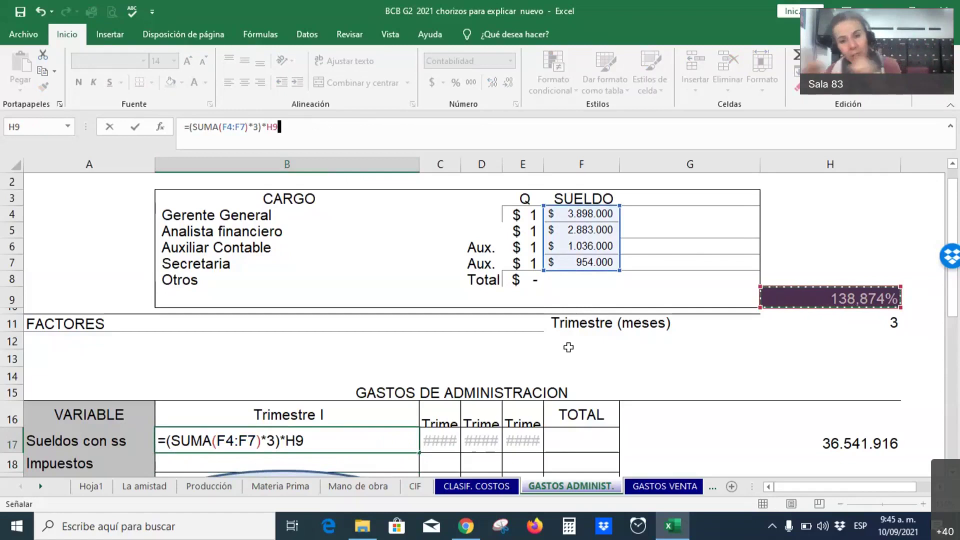
key(ctrl+Return)
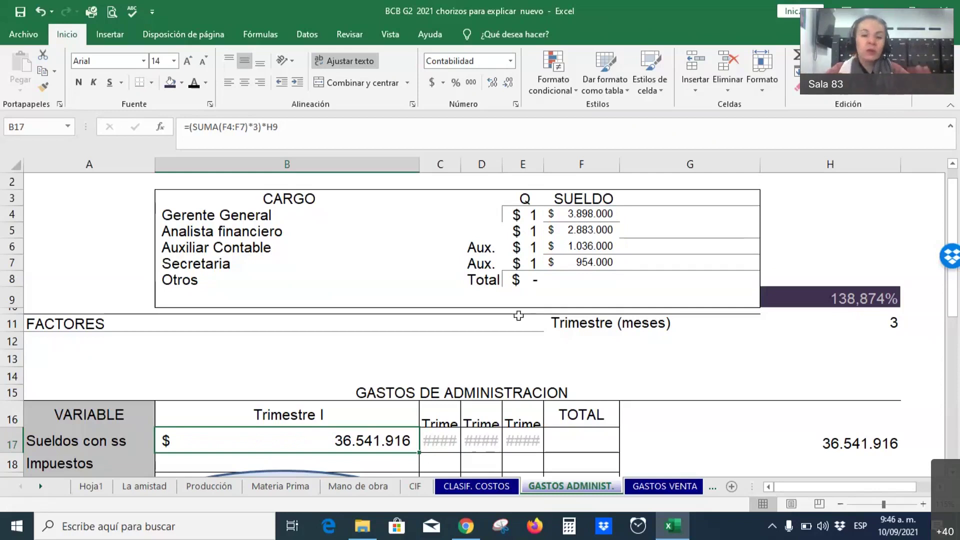
double_click(351, 436)
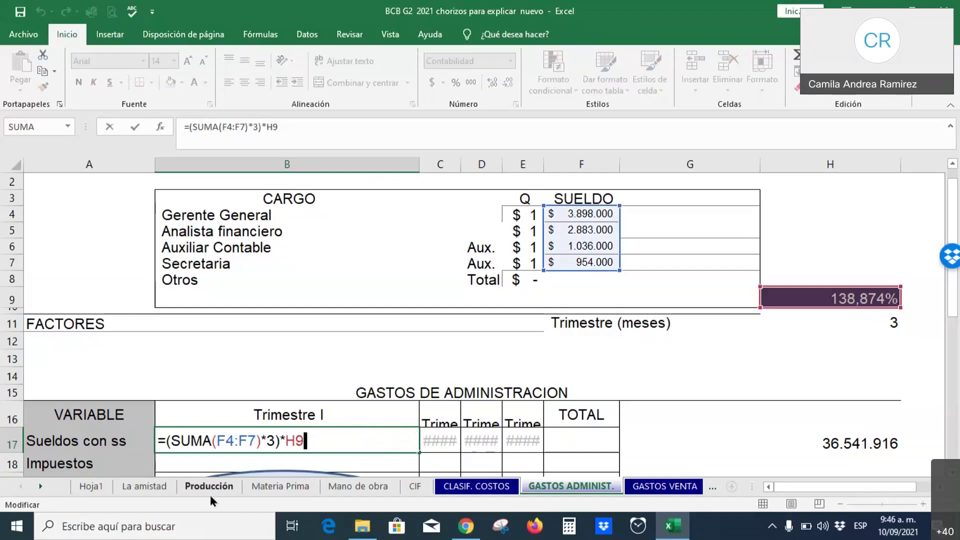
key(Return)
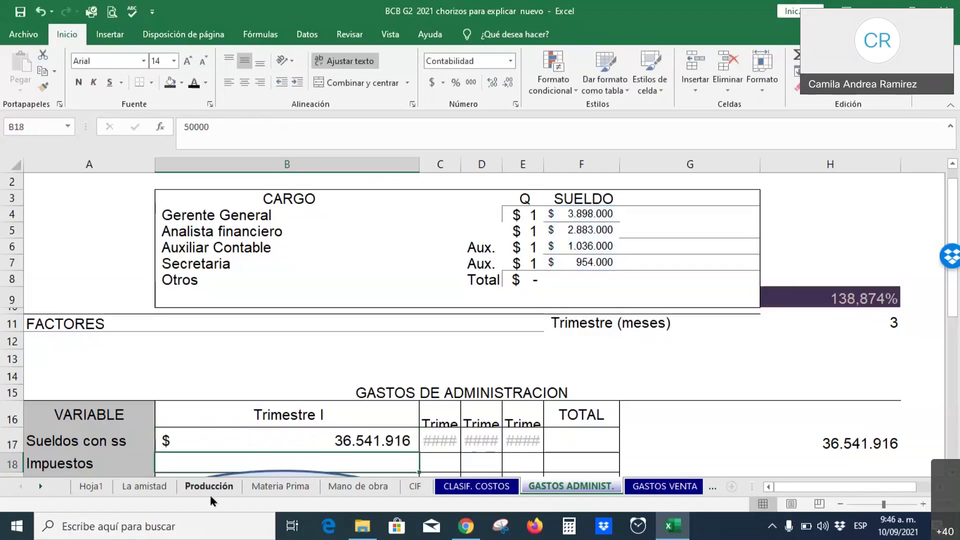
Step: On the Mano de obra sheet, enter =+G34+1 in I35 to add 1 to the employer's contribution total
click(343, 491)
click(689, 362)
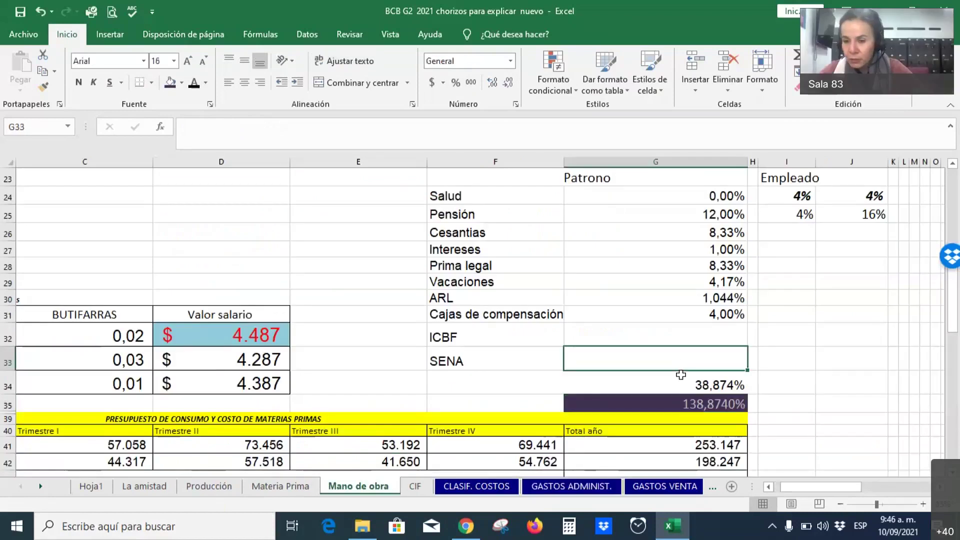
click(681, 382)
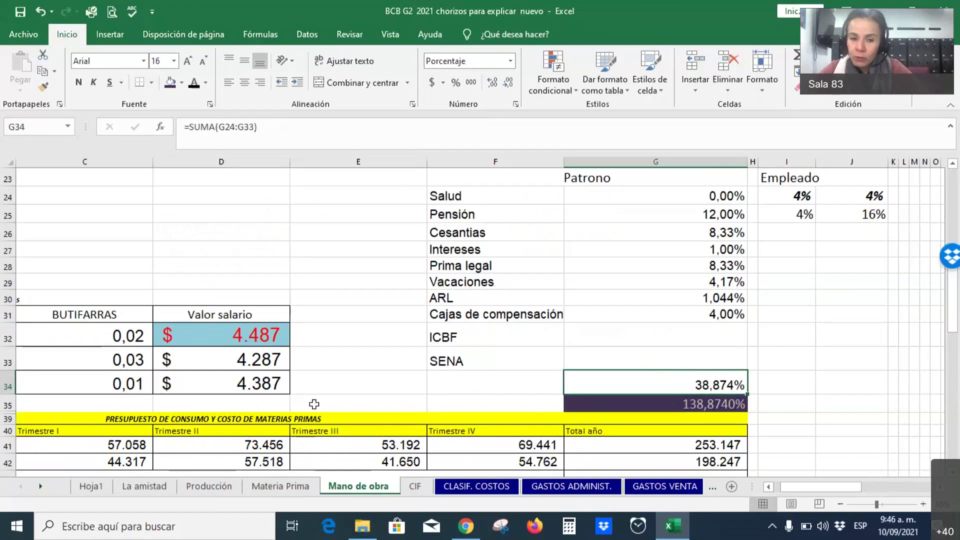
scroll(54, 453, down, 1)
scroll(54, 453, down, 2)
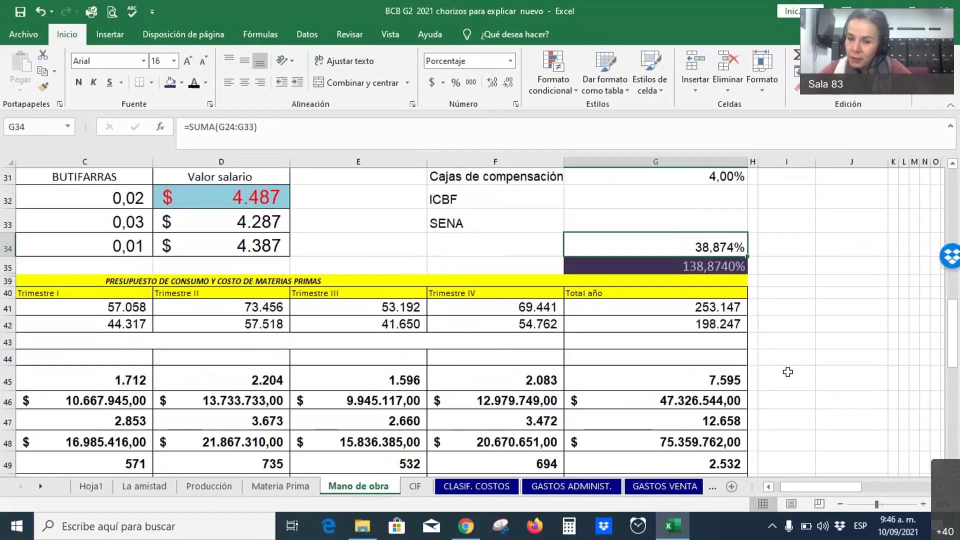
scroll(783, 372, up, 2)
click(779, 331)
text(+)
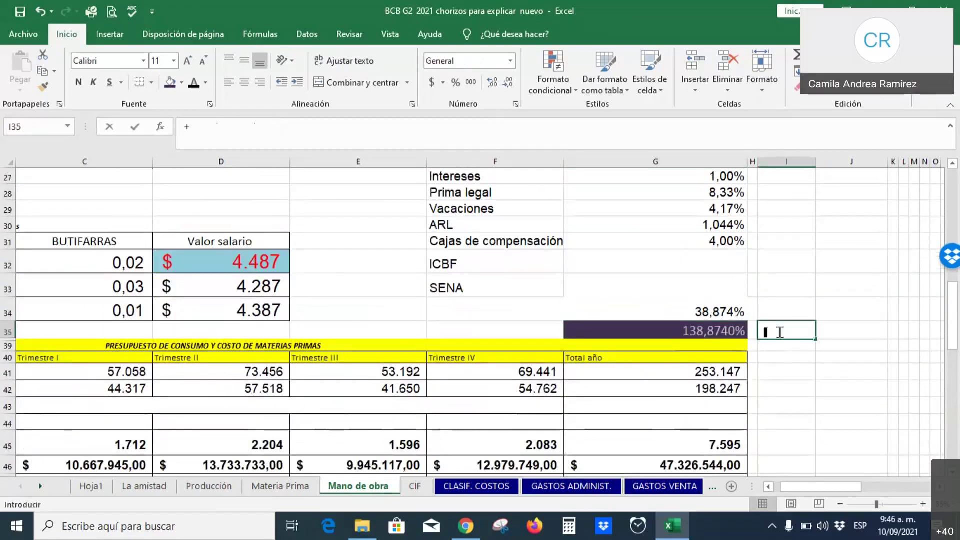
key(Up)
key(Left)
key(Left)
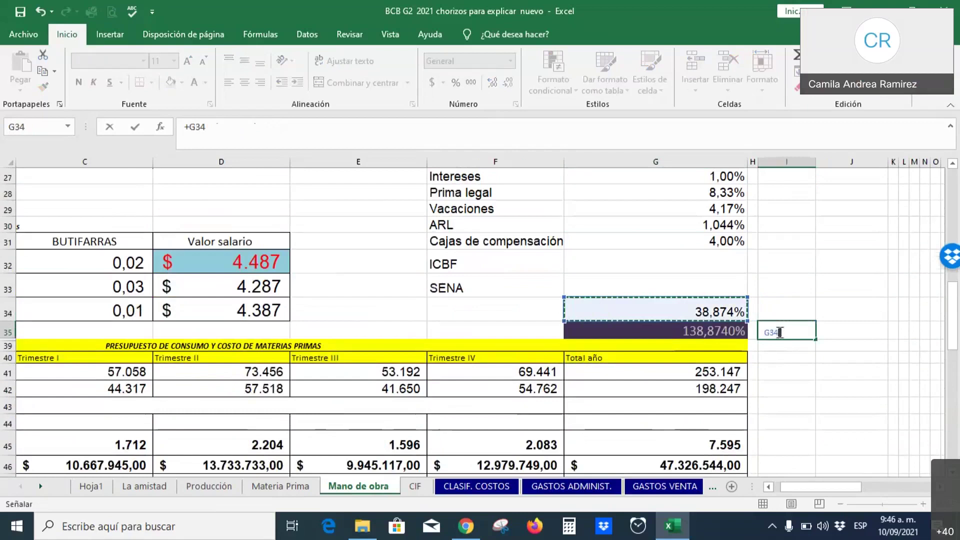
text(+1)
key(Escape)
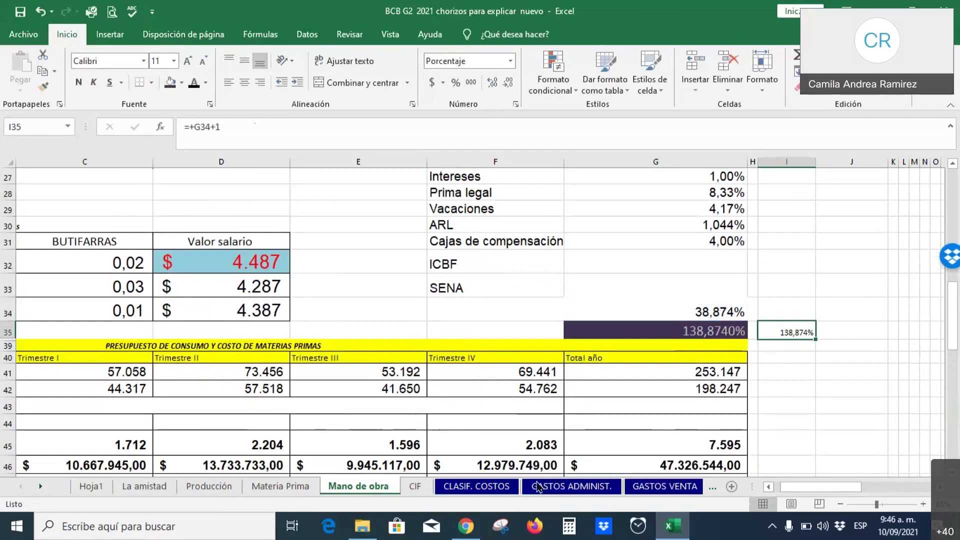
Step: On the GASTOS ADMINIST. sheet, widen column B and replace H9 in the B17 formula with (1+'Mano de obra '!G34)
click(555, 489)
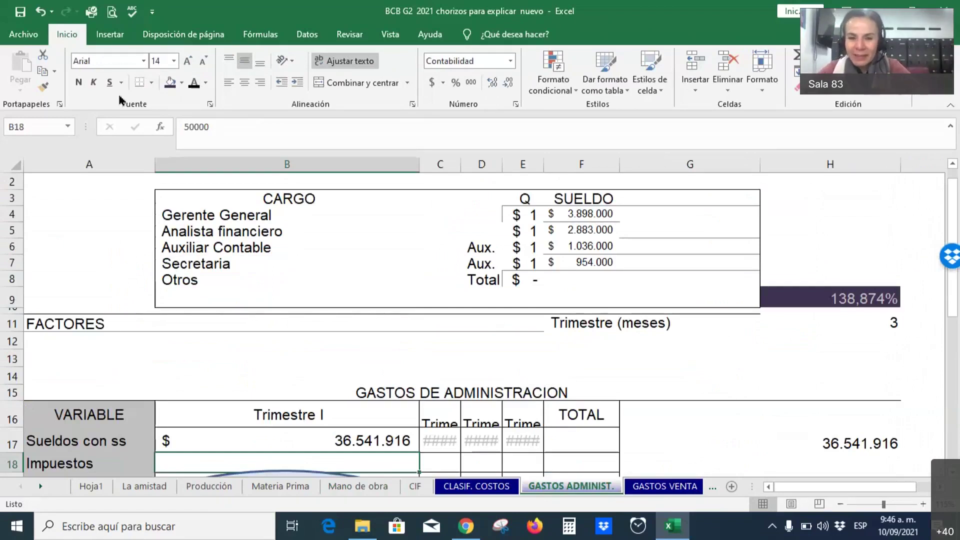
drag(419, 164, 467, 167)
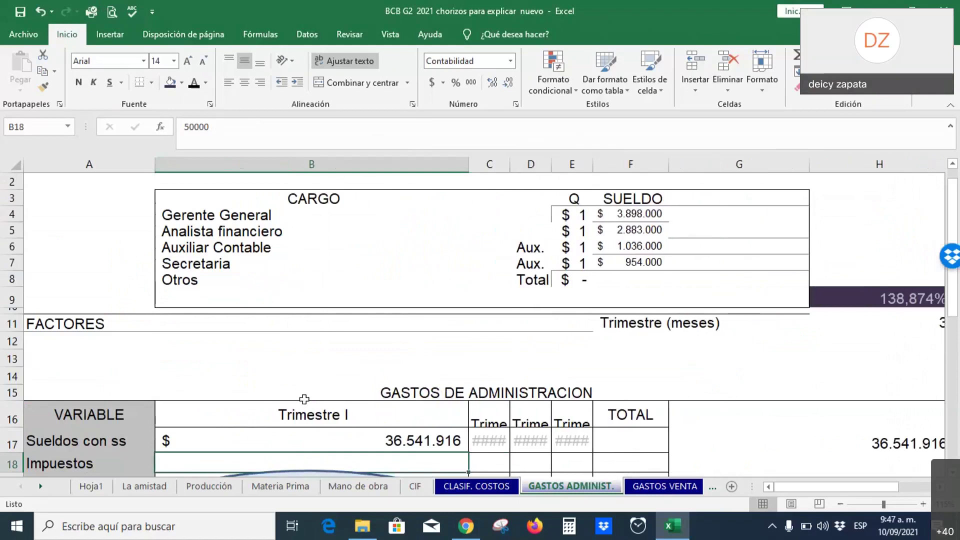
click(335, 441)
double_click(334, 441)
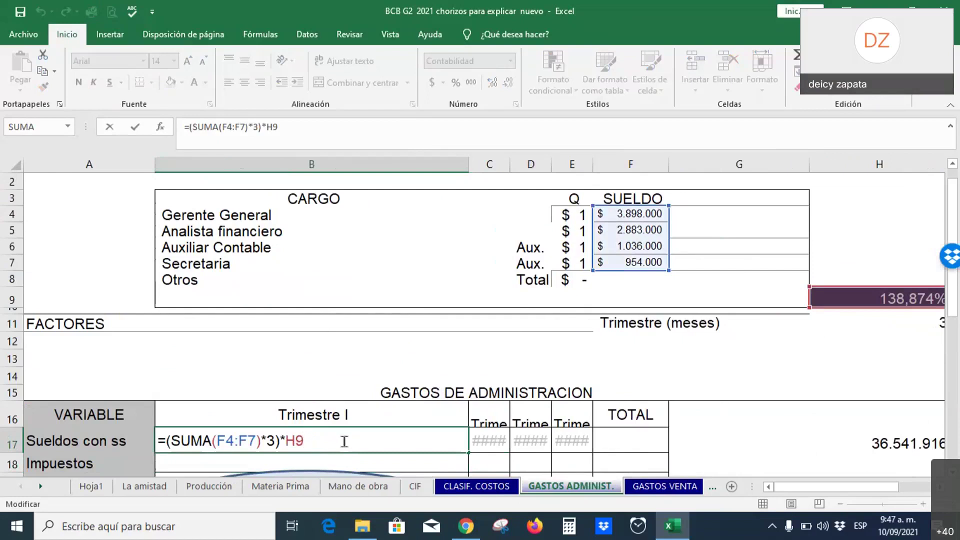
key(BackSpace)
key(BackSpace)
text((1+)
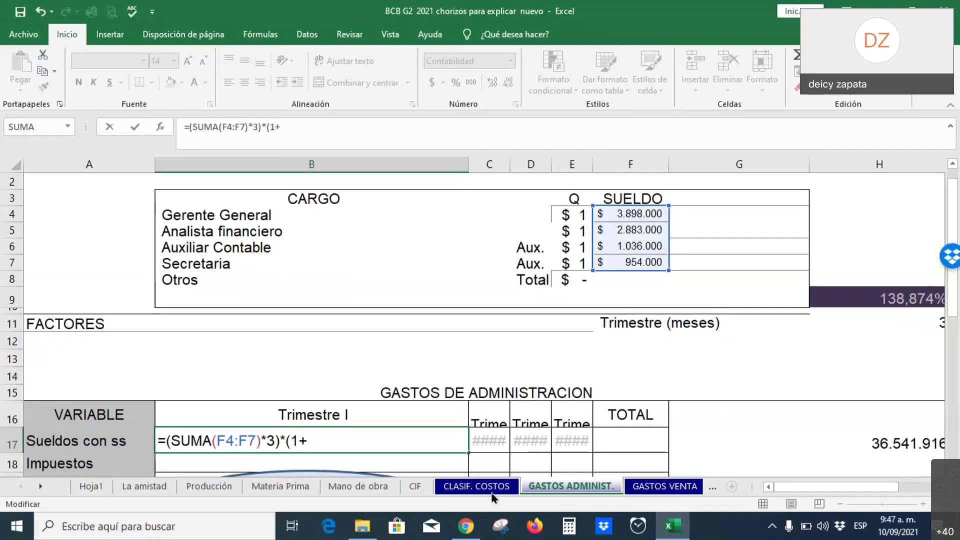
click(366, 488)
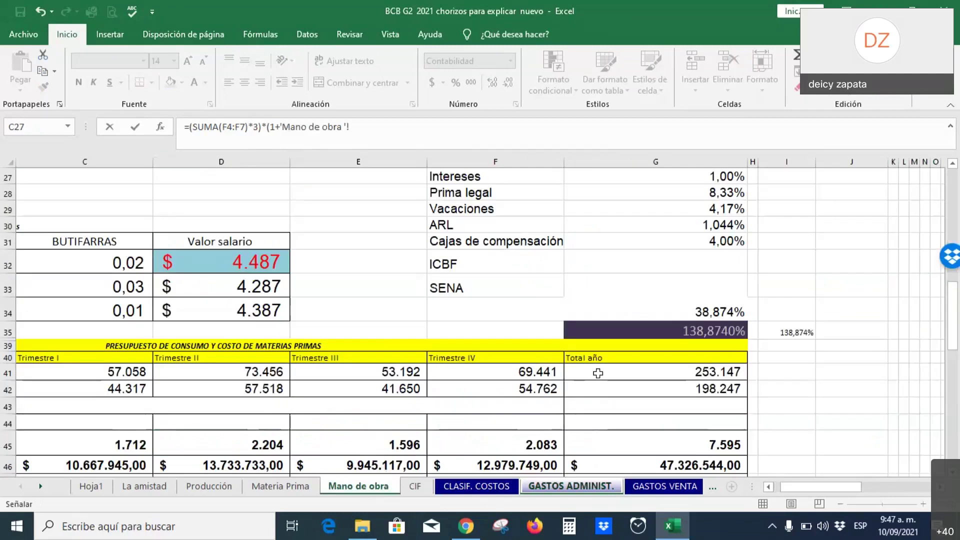
click(674, 308)
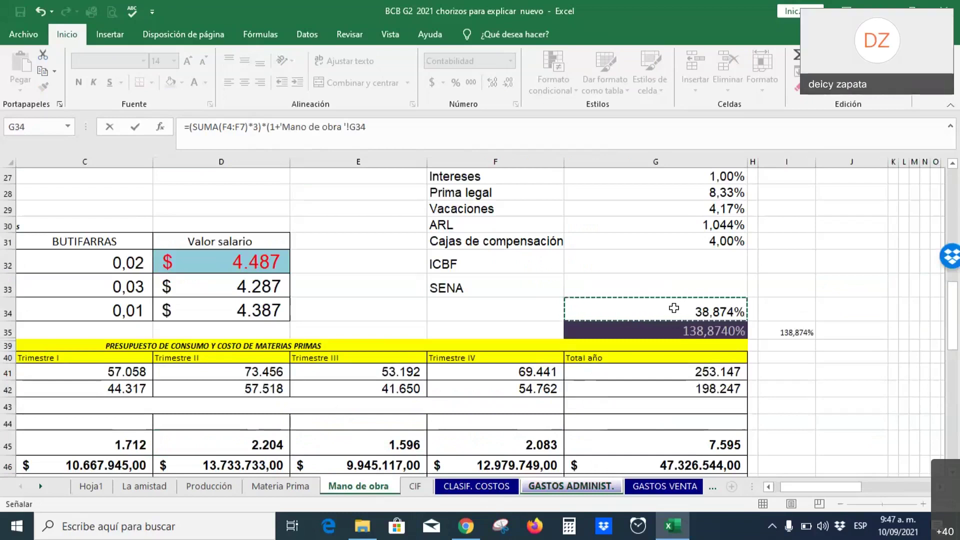
text())
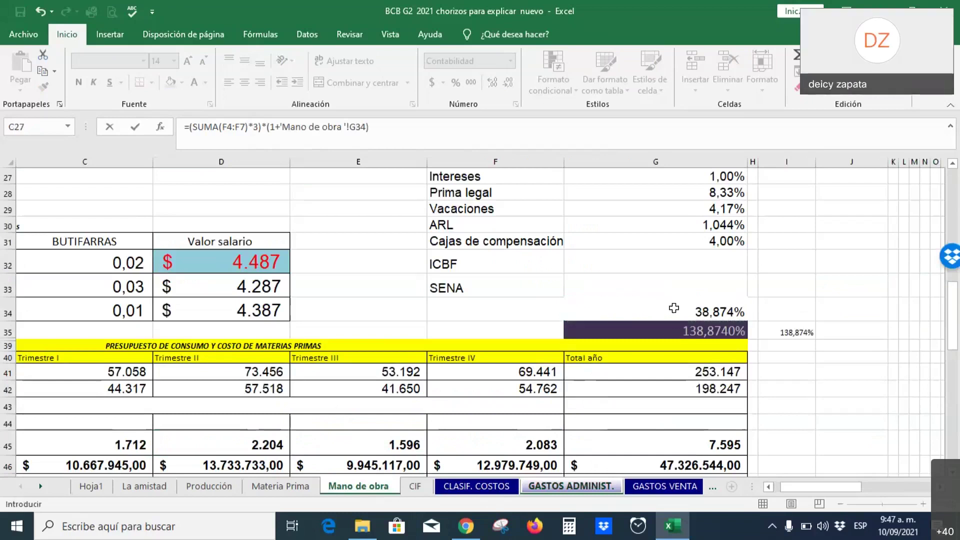
key(Return)
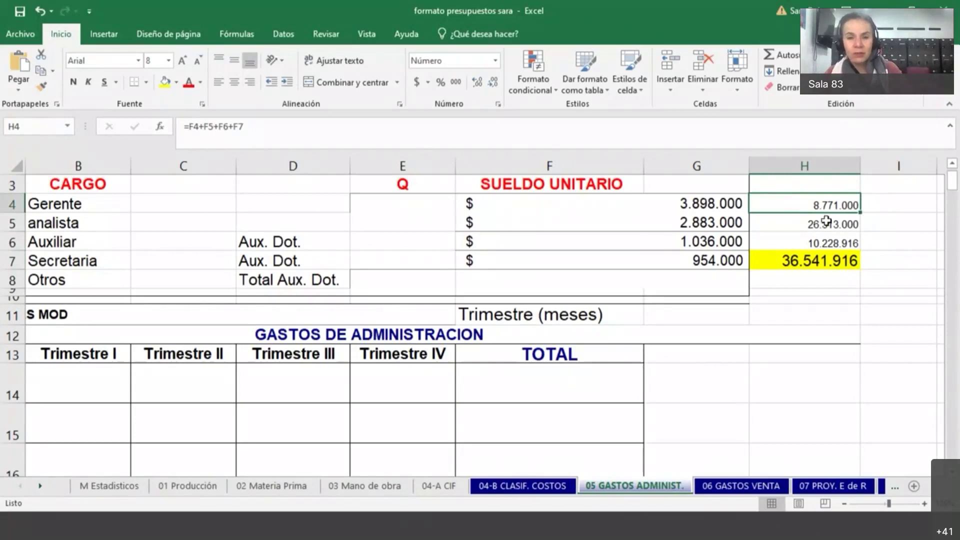
Step: In the student's formato presupuestos workbook, examine the formulas in H5, H6 and H7 of the 05 GASTOS ADMINIST. sheet
click(799, 229)
double_click(798, 228)
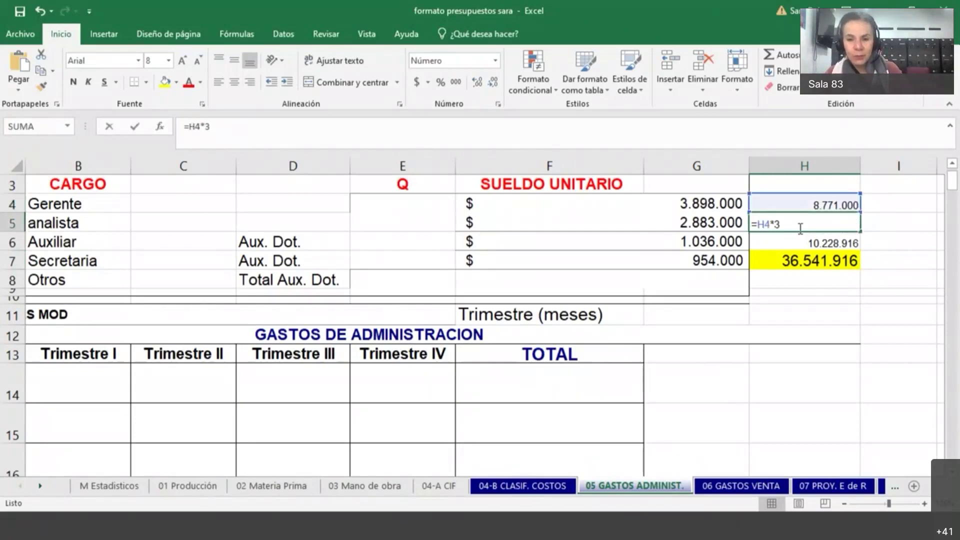
click(874, 222)
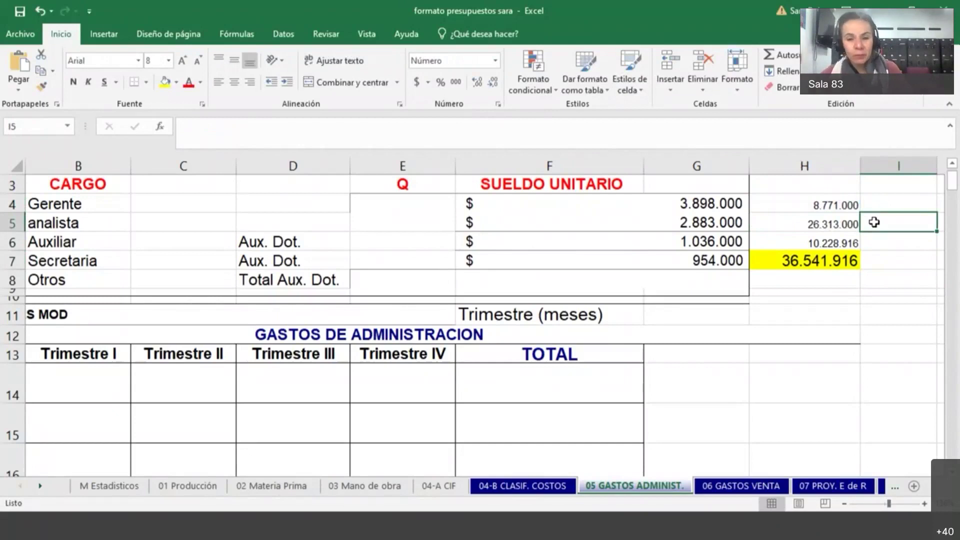
double_click(791, 240)
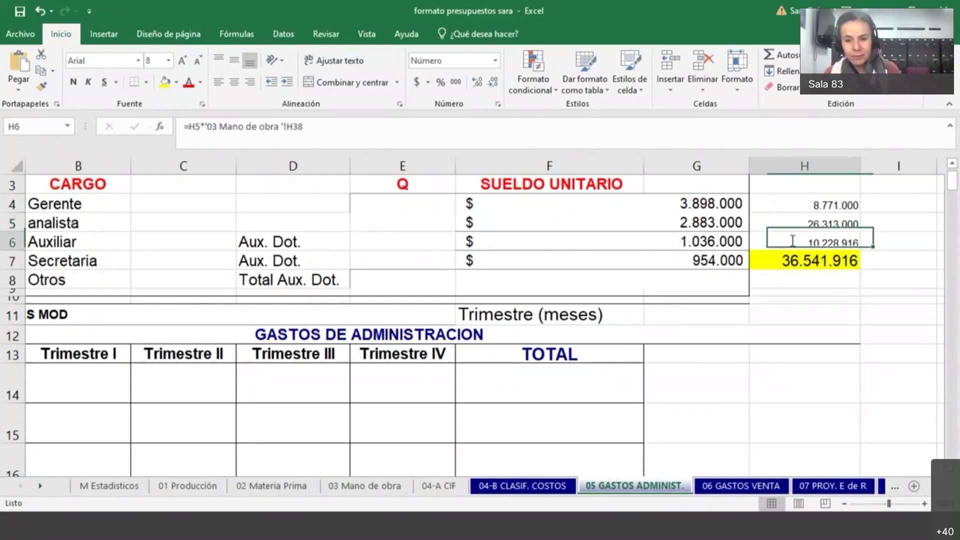
click(898, 244)
key(Return)
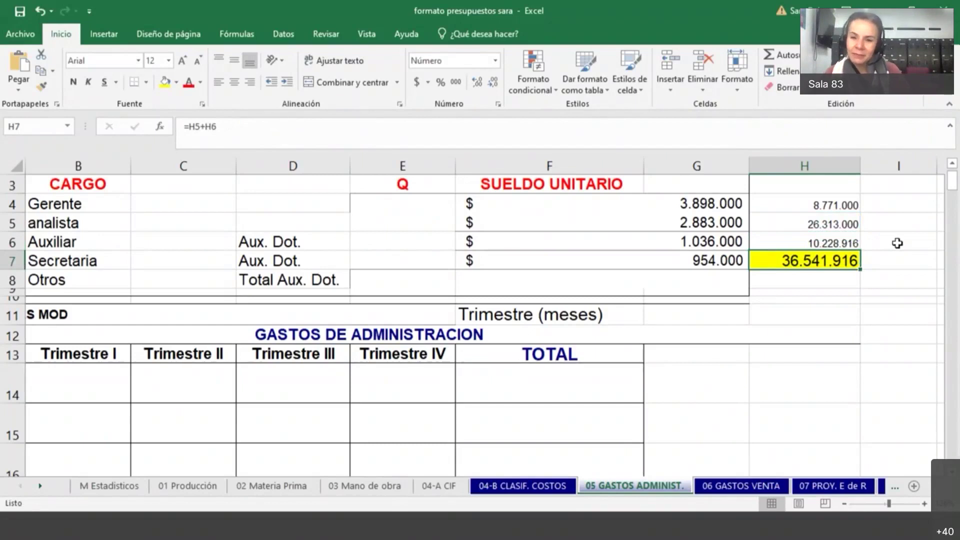
double_click(820, 261)
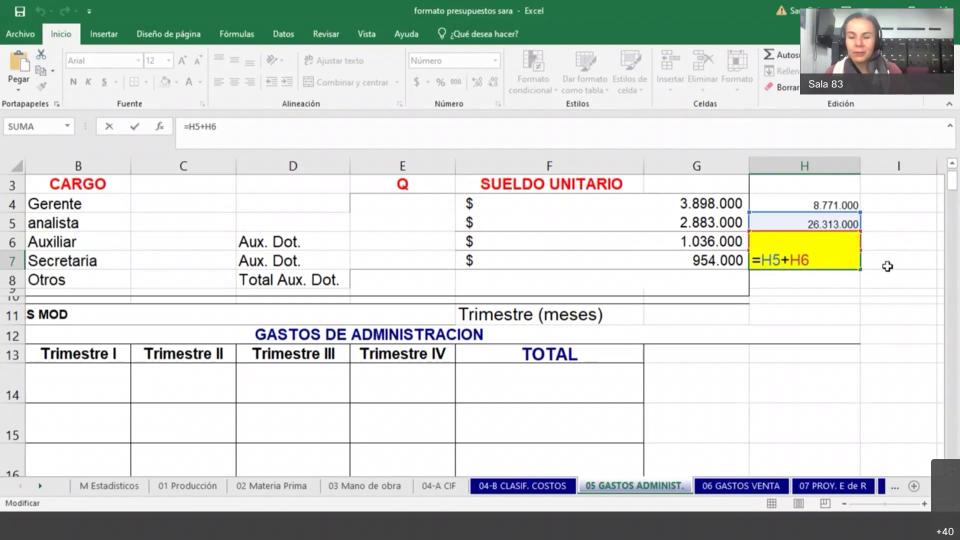
click(887, 266)
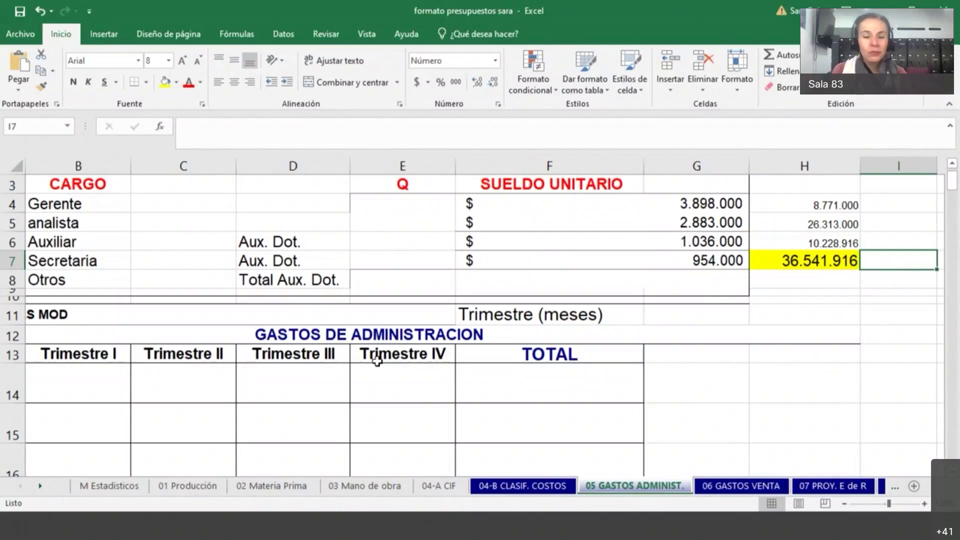
Step: Sum the unit salaries in the Trimestre I cell B14 with the formula =SUMA(F4:G7)
double_click(110, 371)
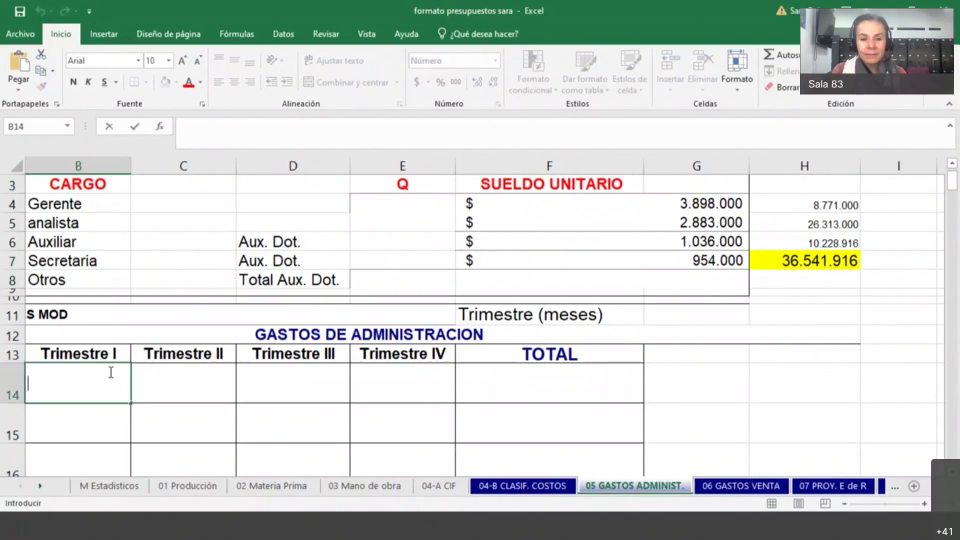
text(=)
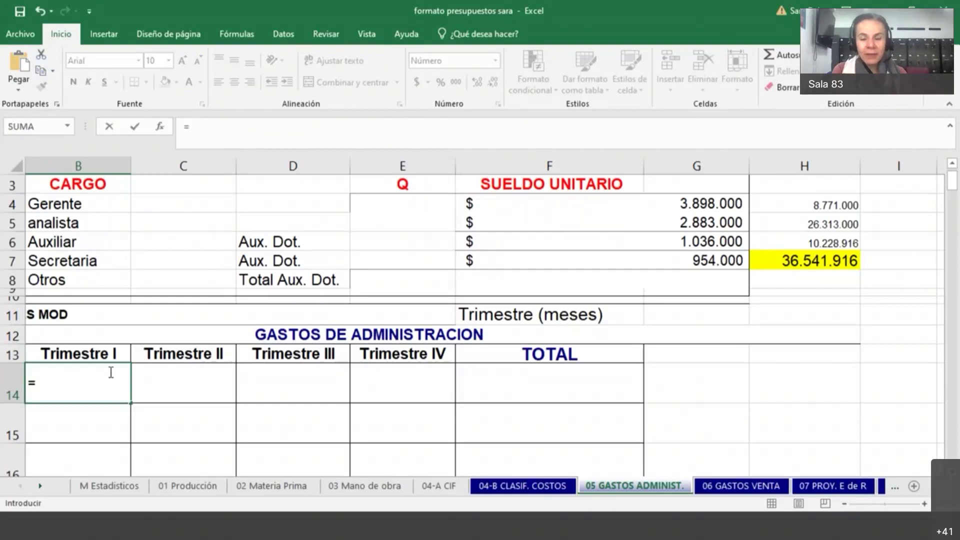
text(suma)
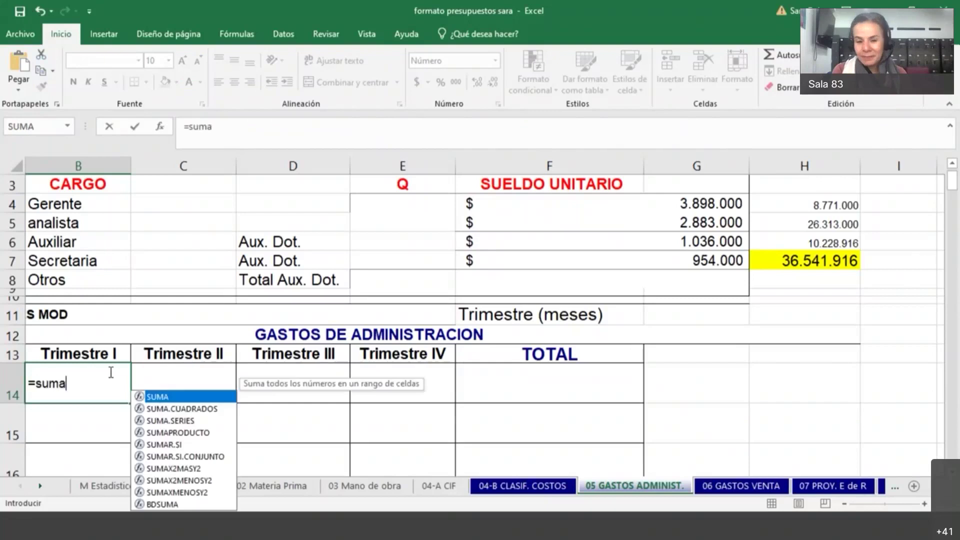
double_click(168, 398)
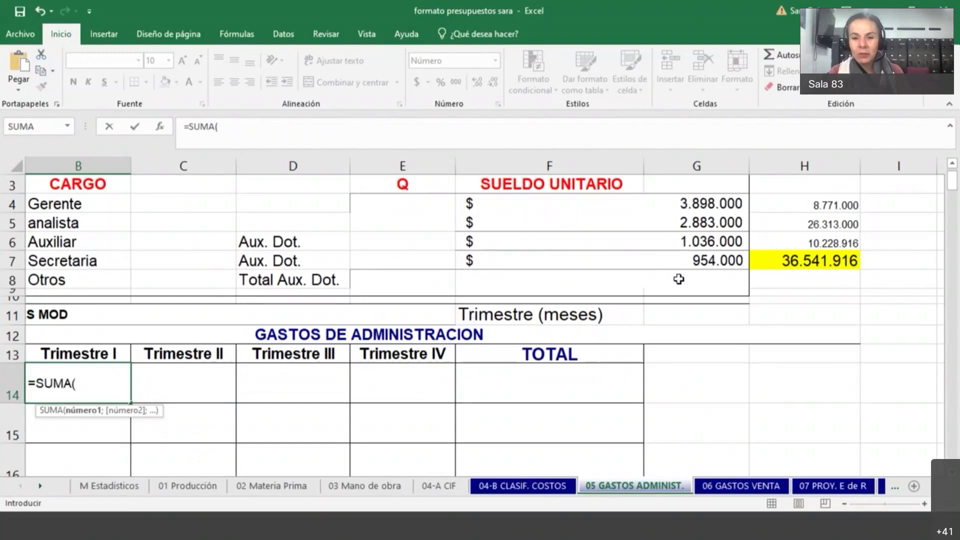
click(680, 209)
drag(680, 214, 682, 256)
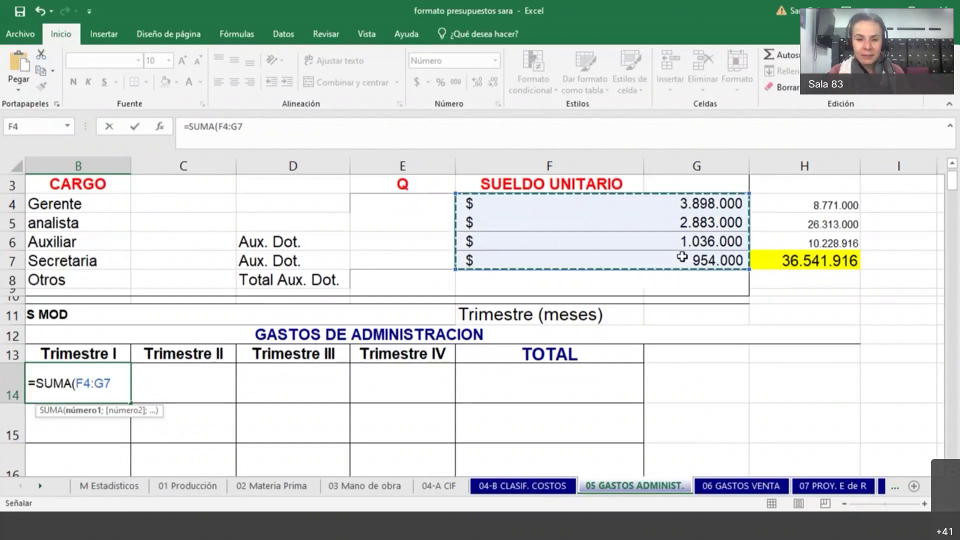
text())
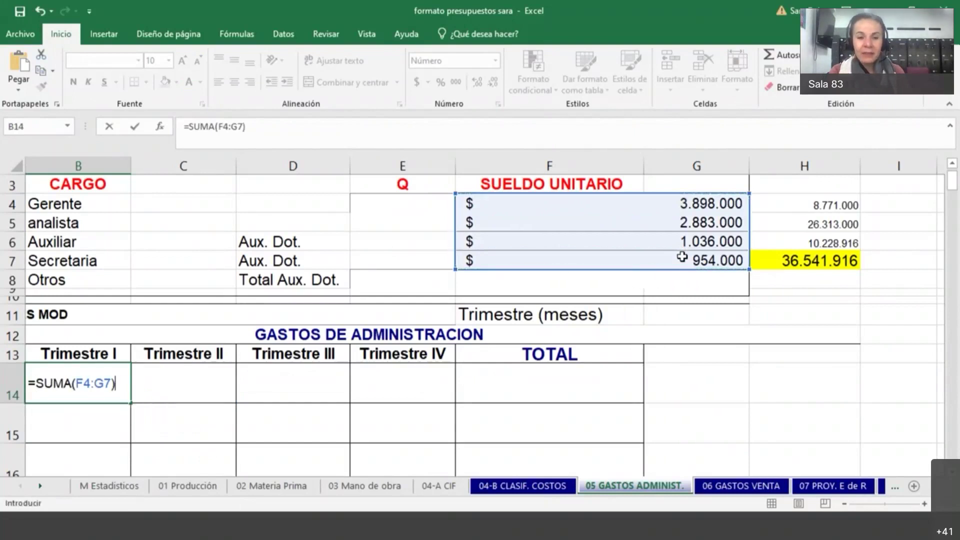
key(Return)
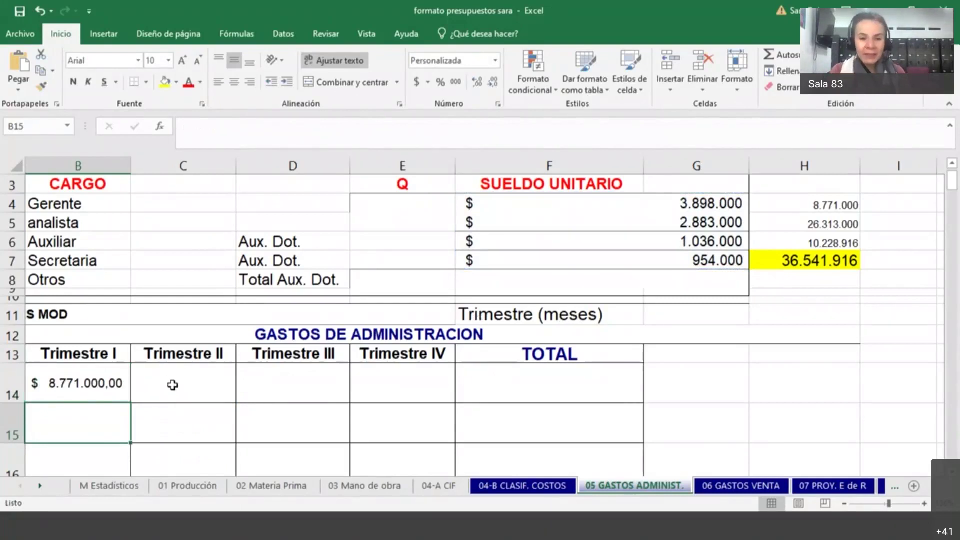
Step: Multiply the salary sum in B14 by 3 months inside parentheses, making the formula =(SUMA(F4:G7)*3)
click(120, 383)
double_click(121, 383)
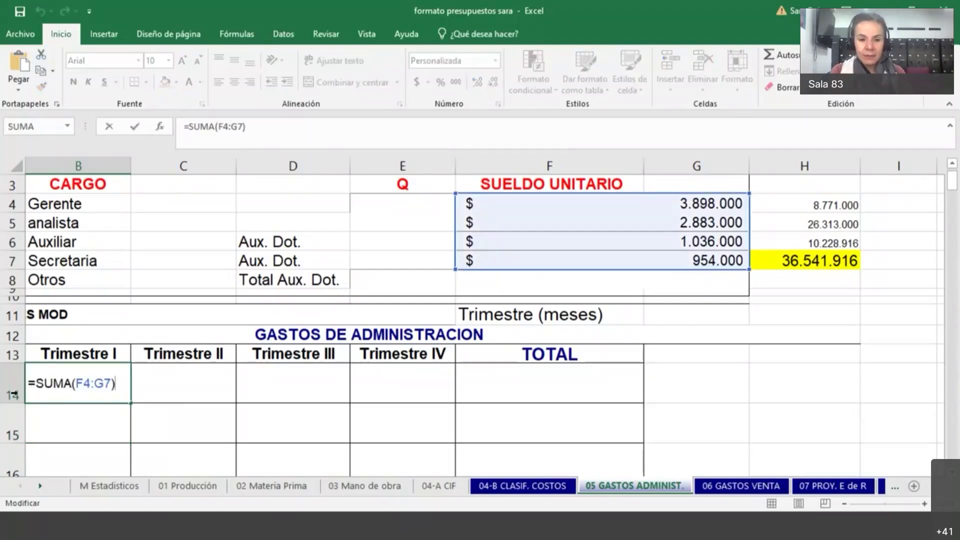
click(33, 384)
click(39, 383)
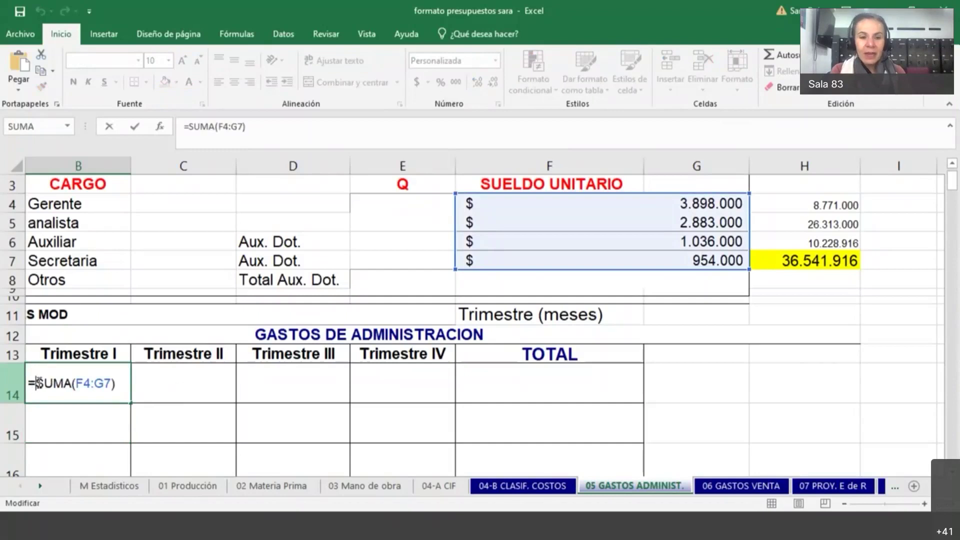
text(()
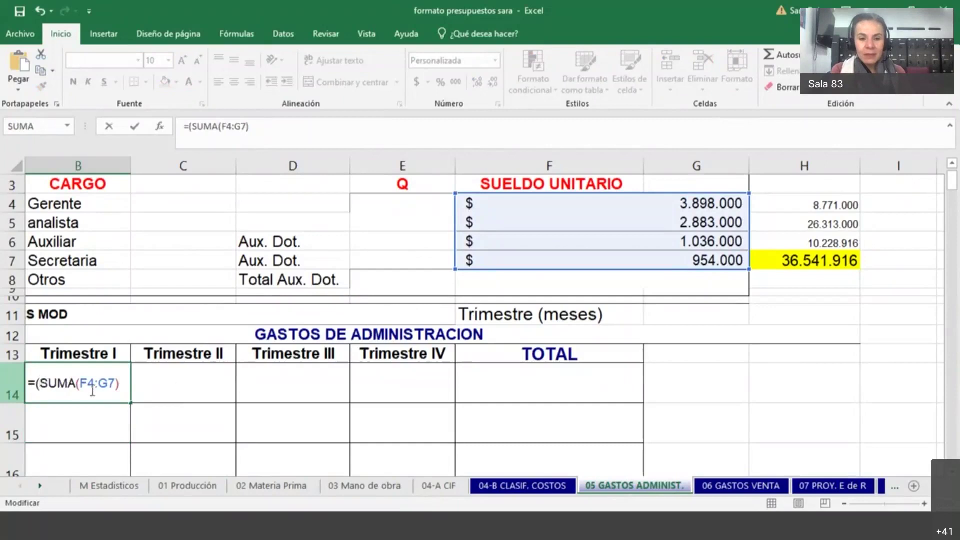
click(123, 388)
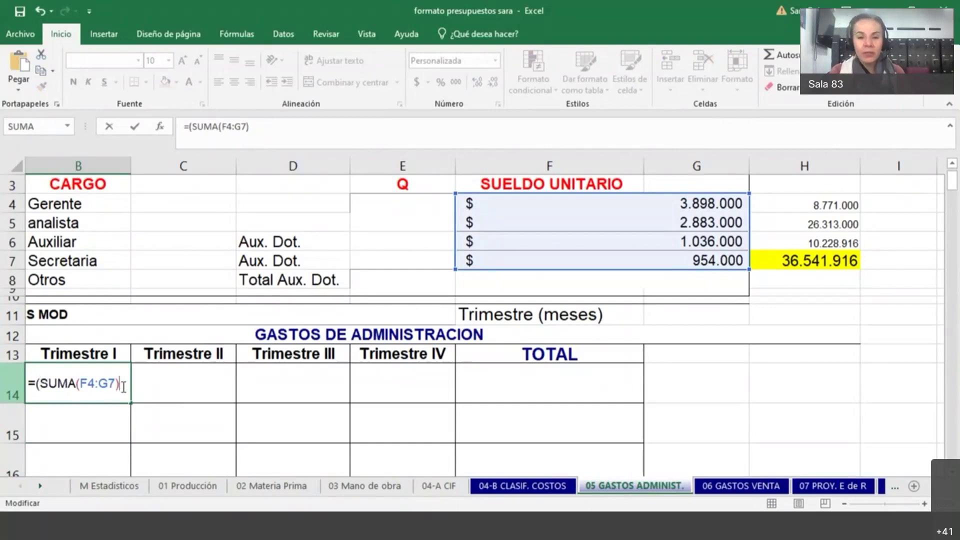
text(*3)
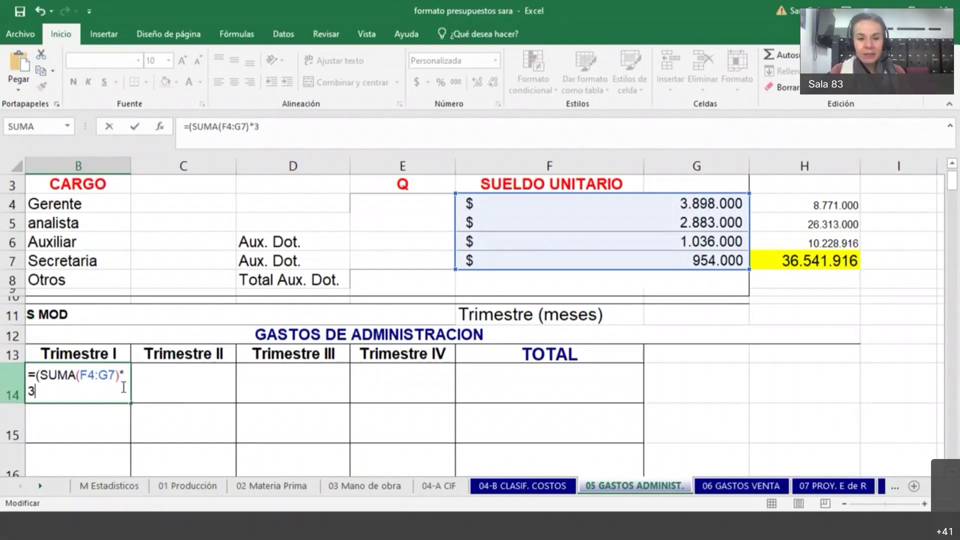
text())
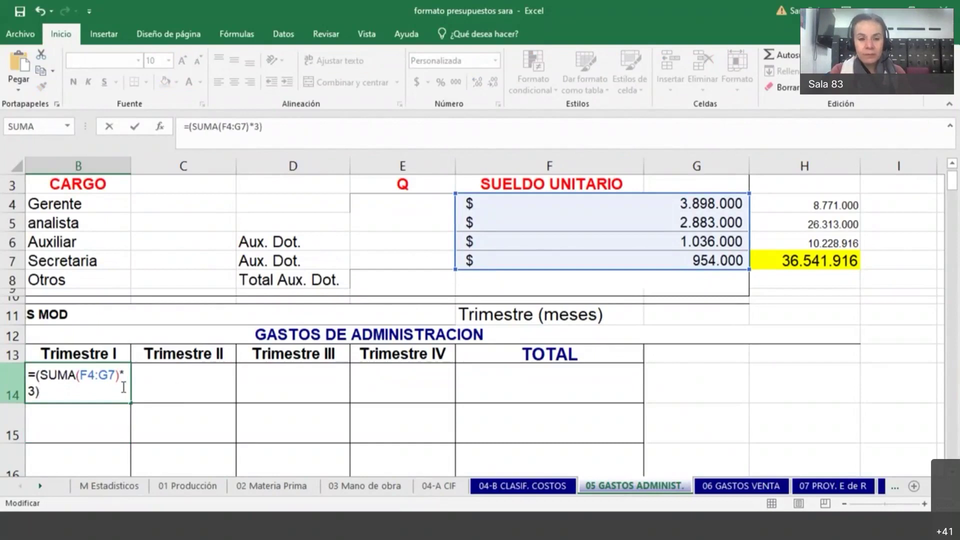
Step: Extend the B14 formula with *(1+'03 Mano de obra '!H38), using the patrono contribution total on the 03 Mano de obra sheet
text(*)
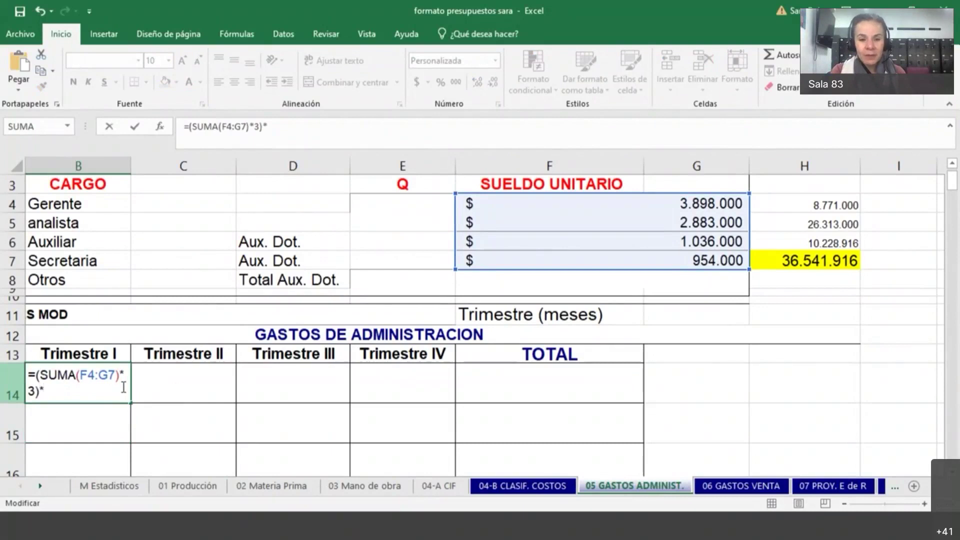
text(()
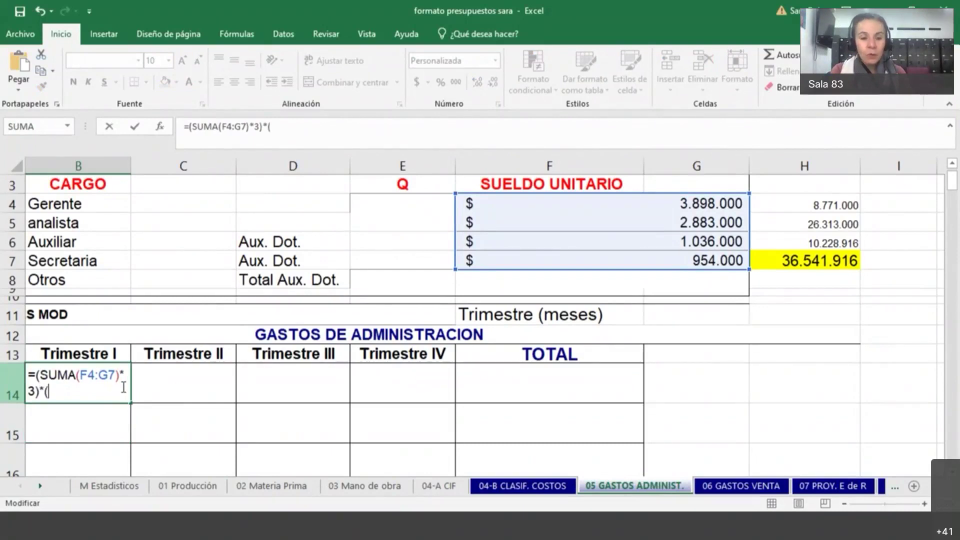
text(1+)
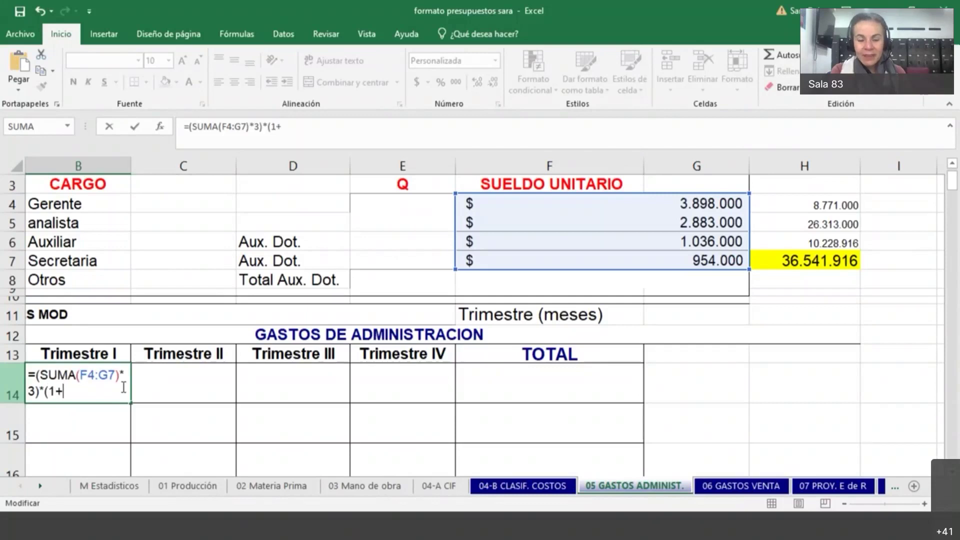
click(355, 488)
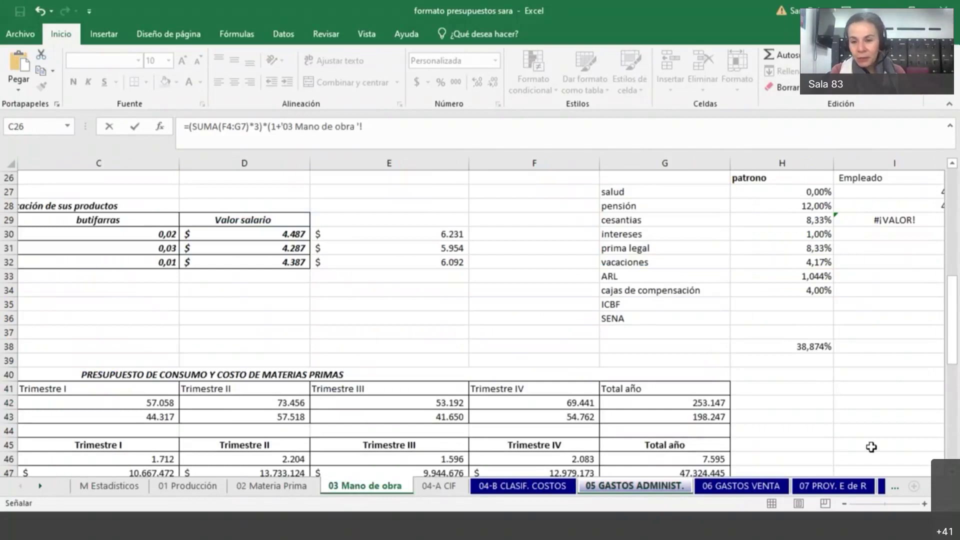
click(789, 347)
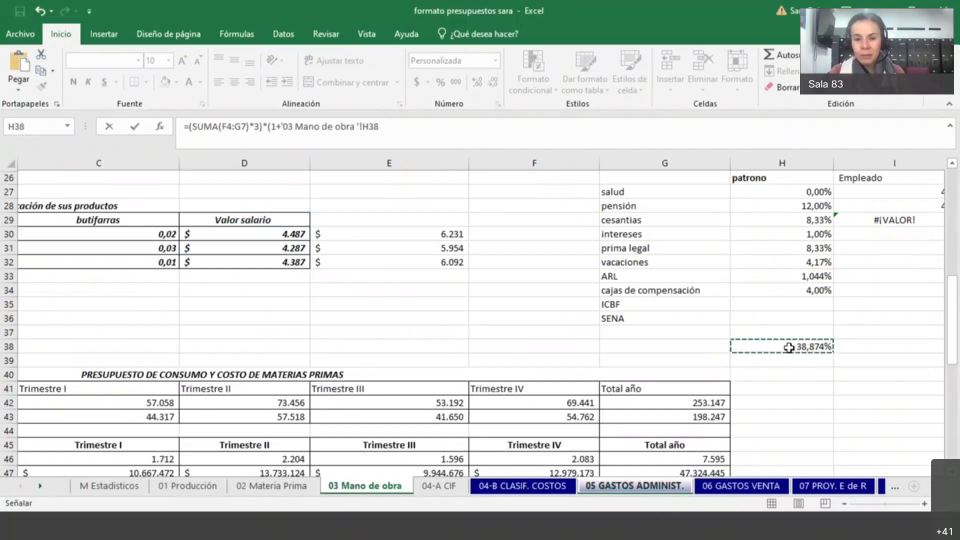
text())
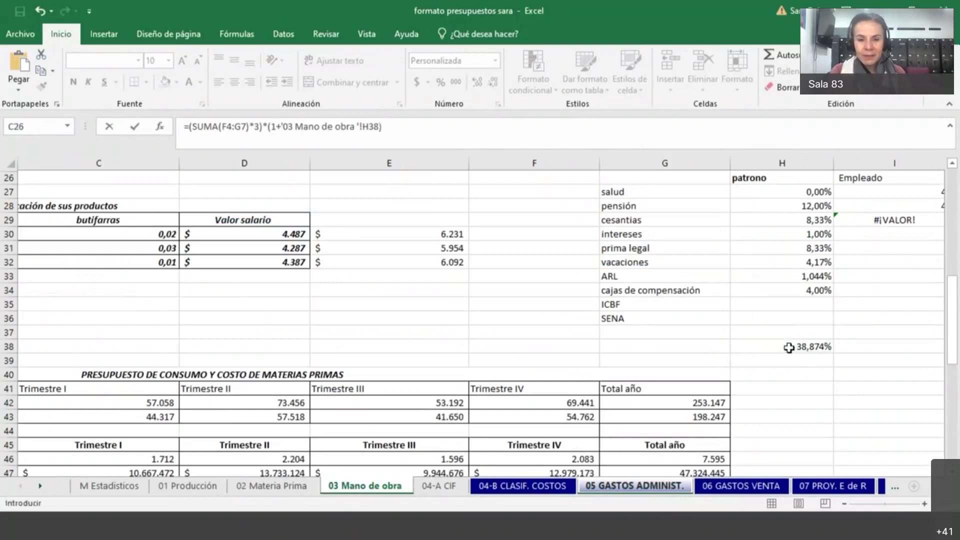
key(Return)
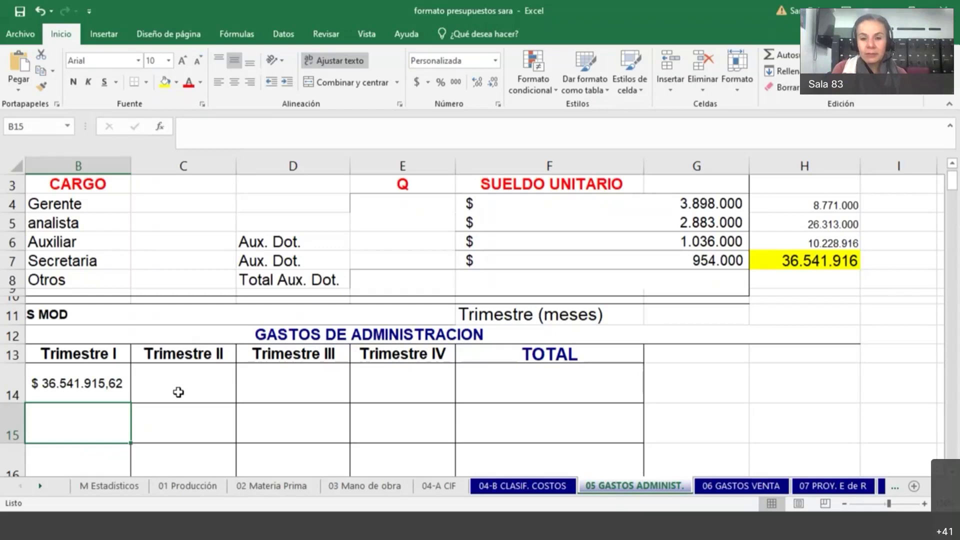
Step: Review the B14 formula without changing it and widen column B to about twice its width
double_click(116, 387)
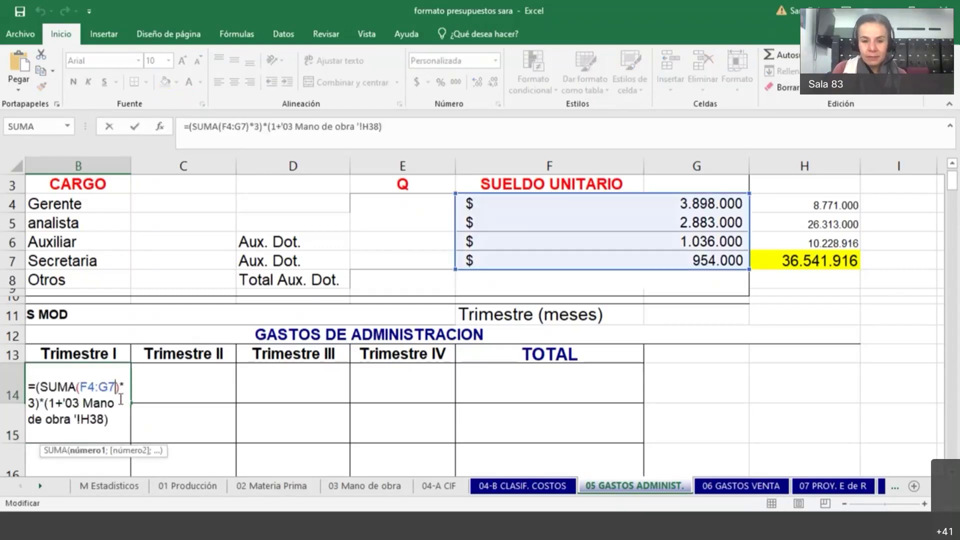
click(108, 419)
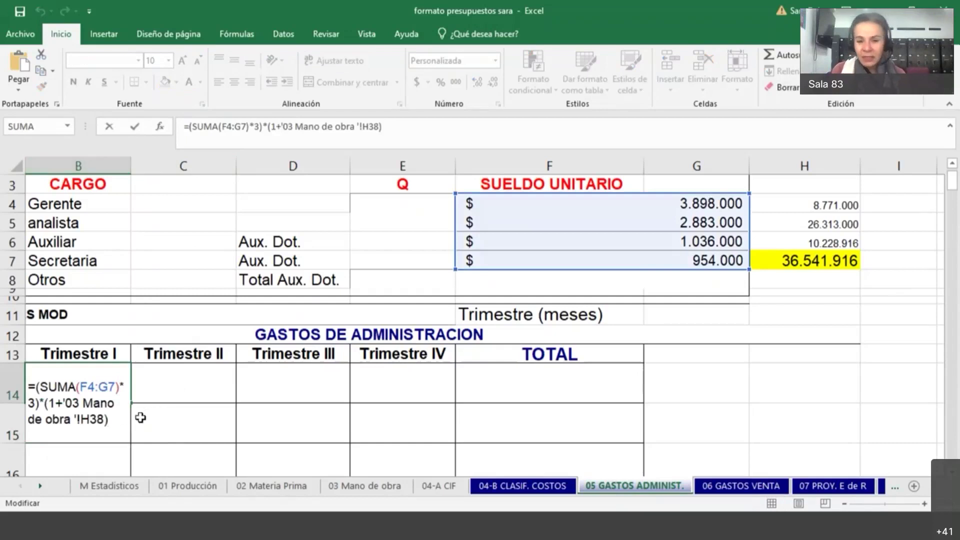
key(Return)
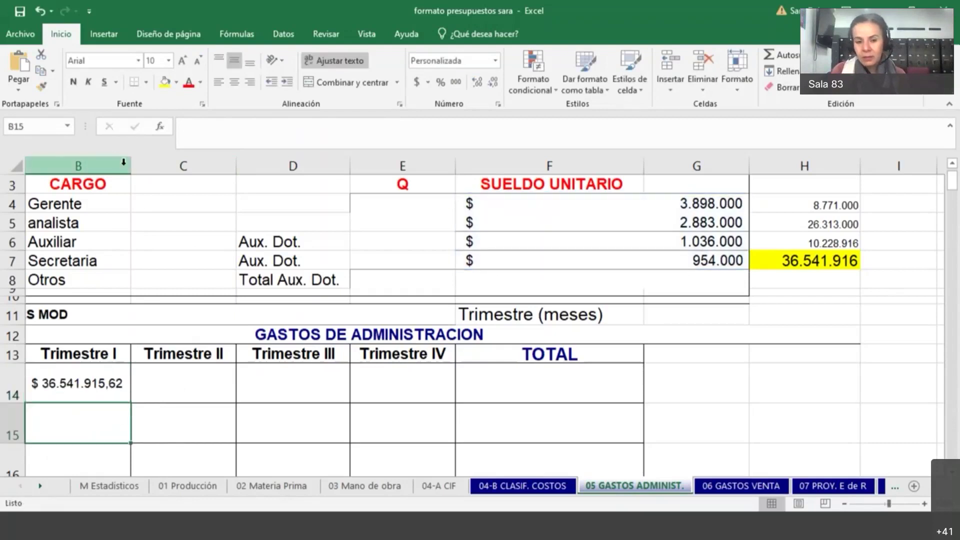
drag(129, 168, 235, 168)
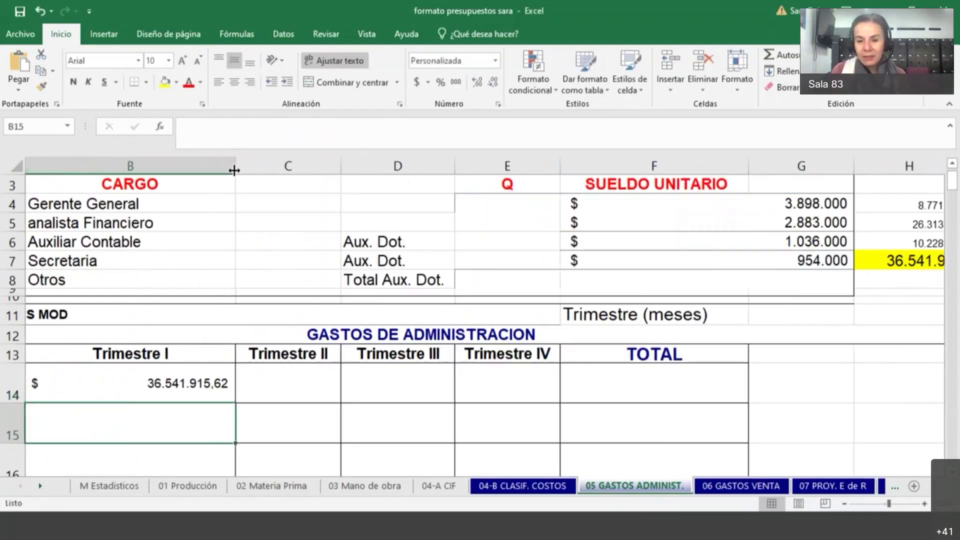
Step: Make the B14 references absolute, giving =(SUMA($F$4:$G$7)*3)*(1+'03 Mano de obra '!$H$38)
double_click(232, 385)
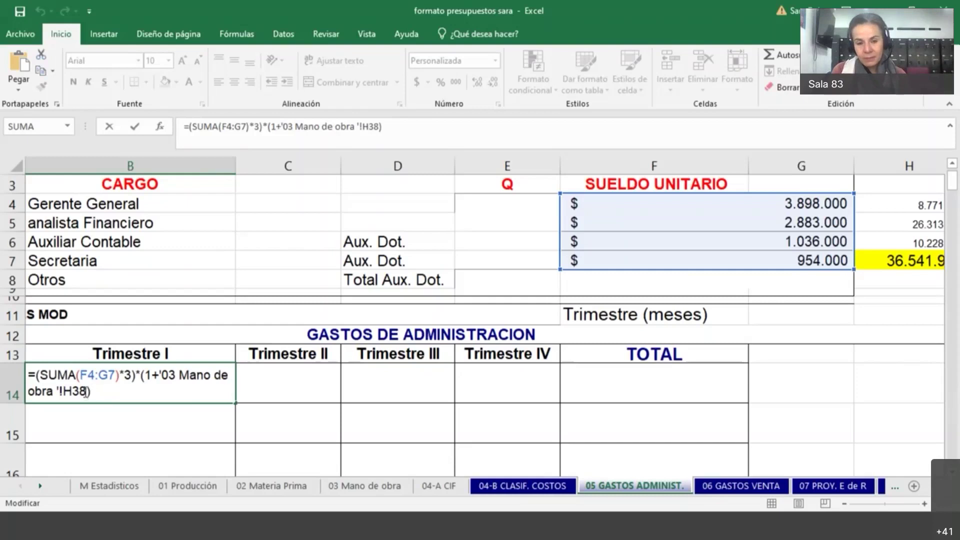
drag(86, 391, 64, 391)
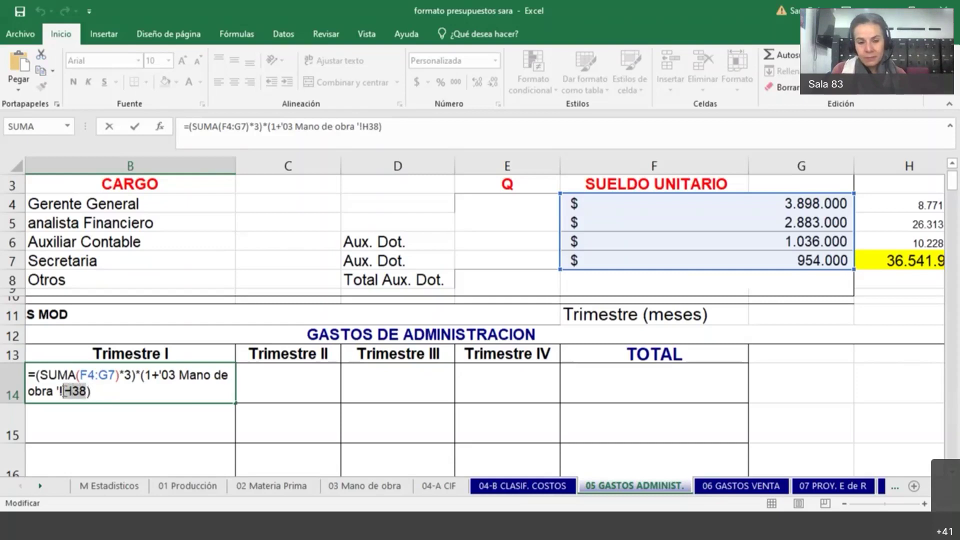
key(F4)
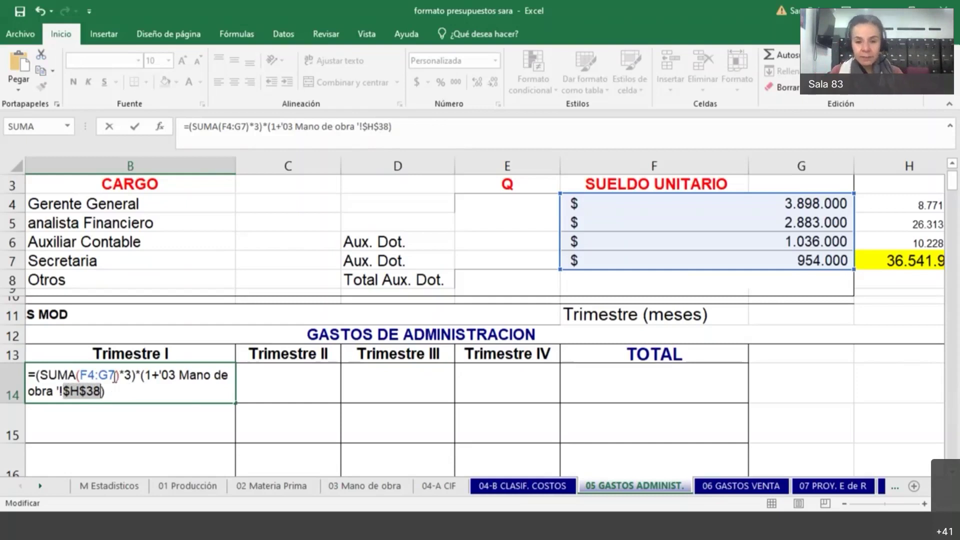
drag(115, 375, 81, 375)
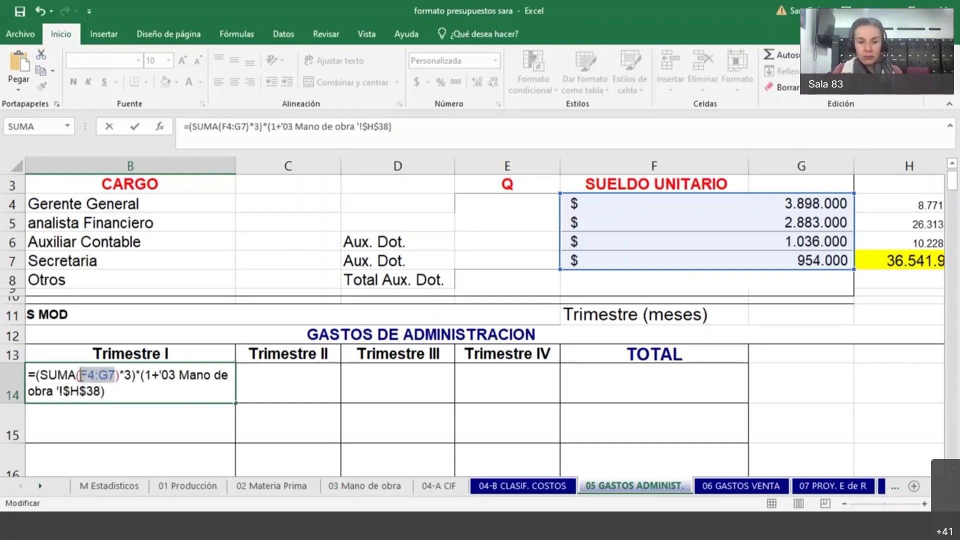
key(F4)
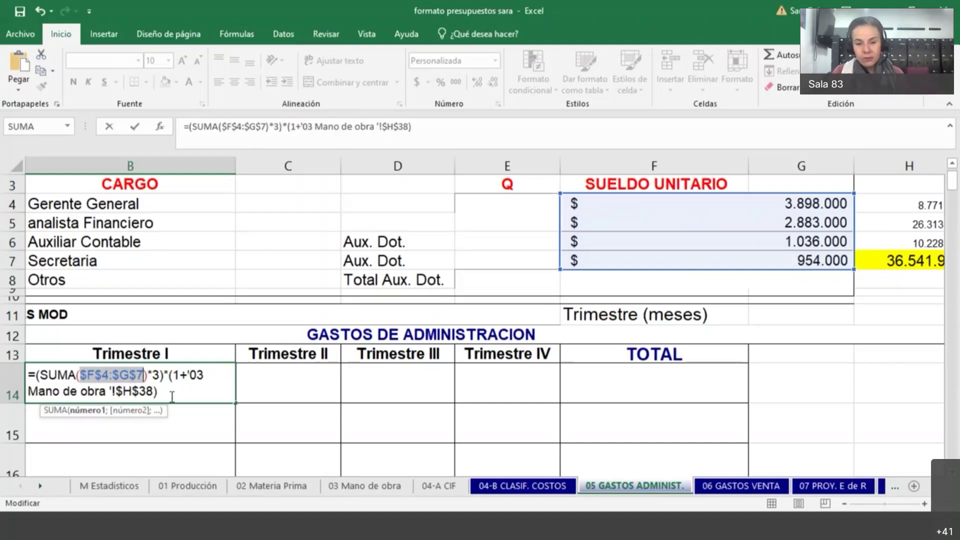
key(Return)
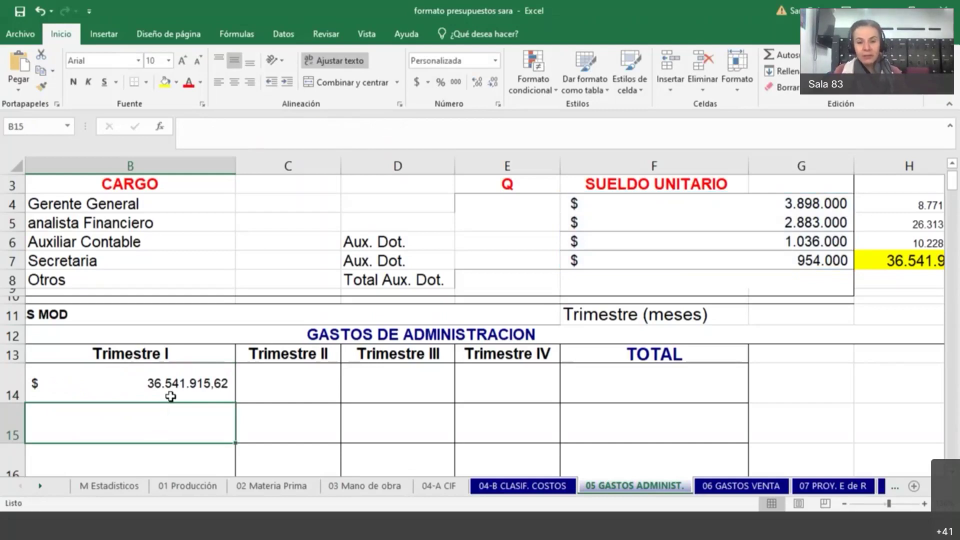
Step: Wrap the B14 formula in REDONDEAR with 0 decimals, giving =REDONDEAR((SUMA($F$4:$G$7)*3)*(1+'03 Mano de obra '!$H$38);0)
click(170, 397)
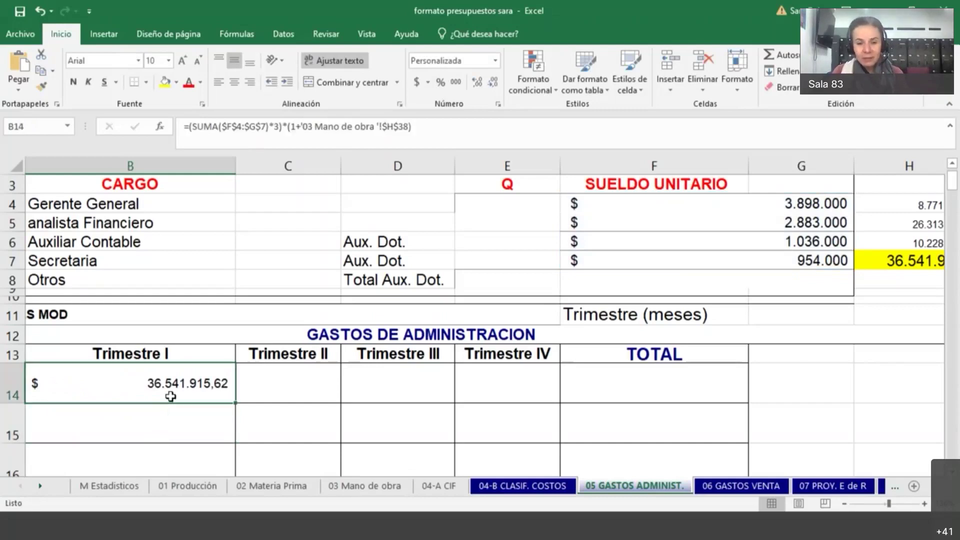
double_click(228, 383)
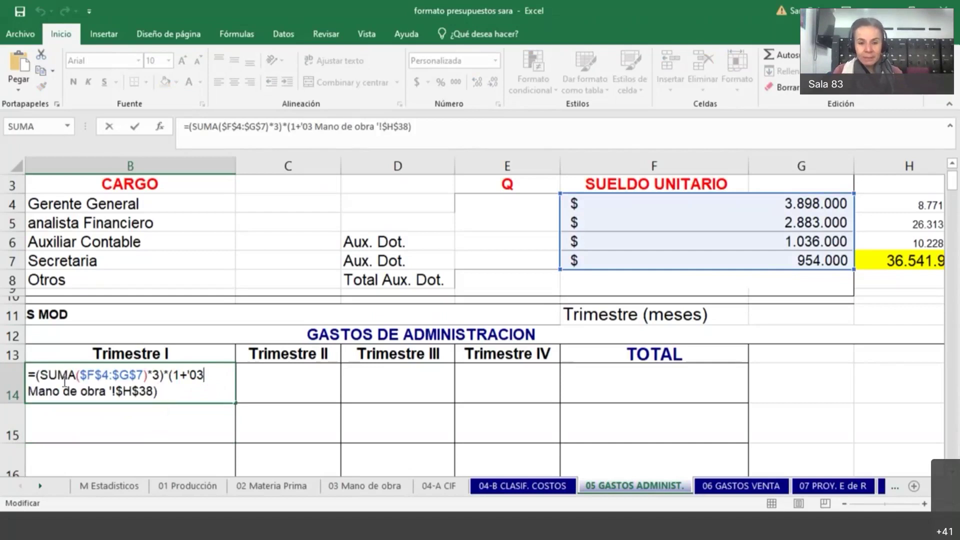
click(36, 375)
text(redonde)
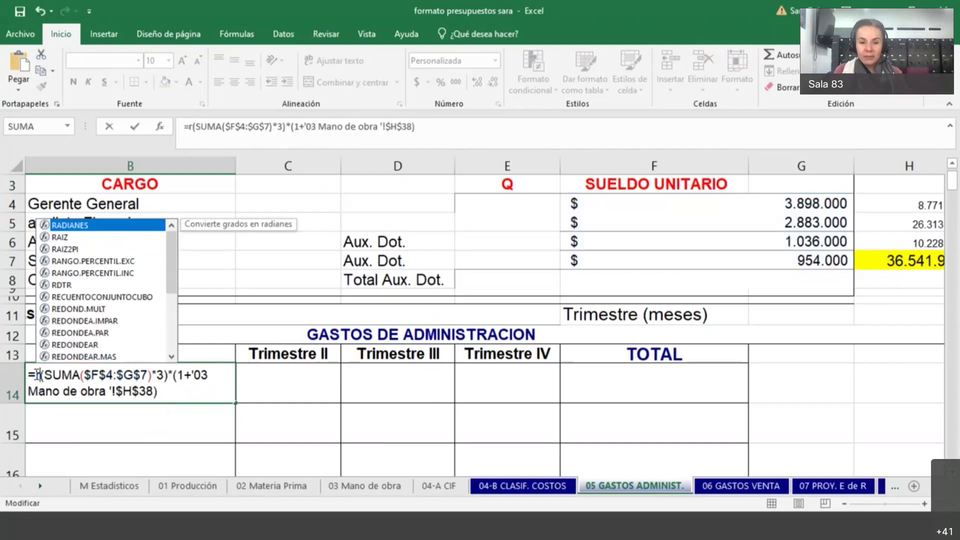
text(ar)
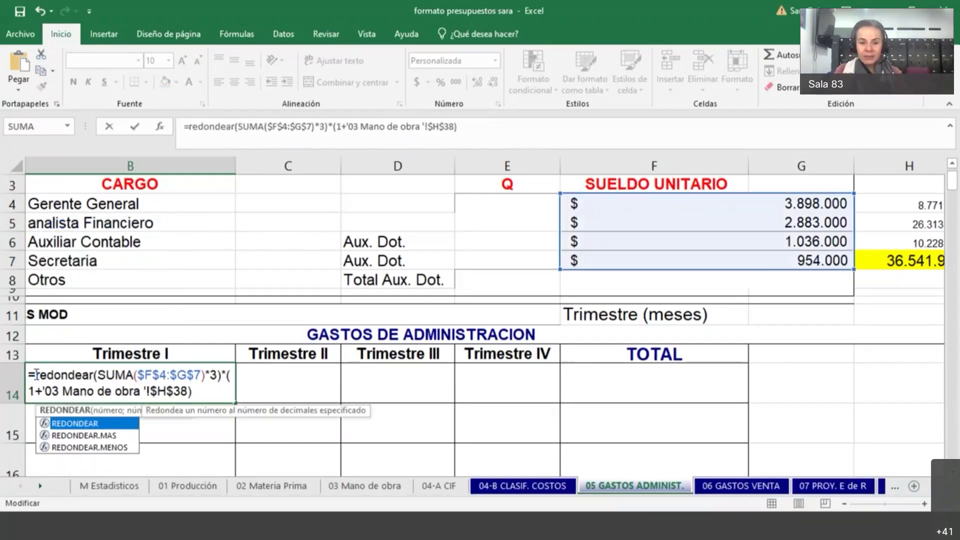
text(()
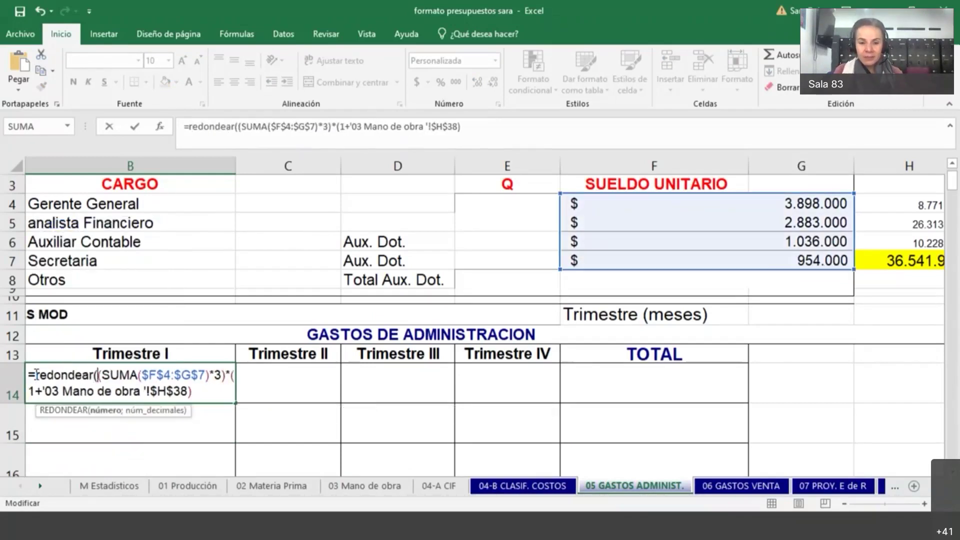
click(200, 394)
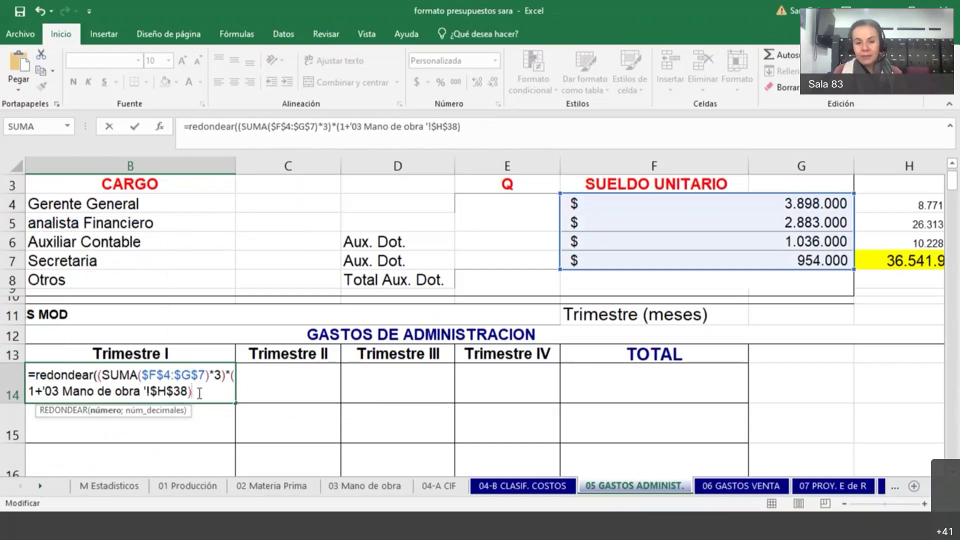
text())
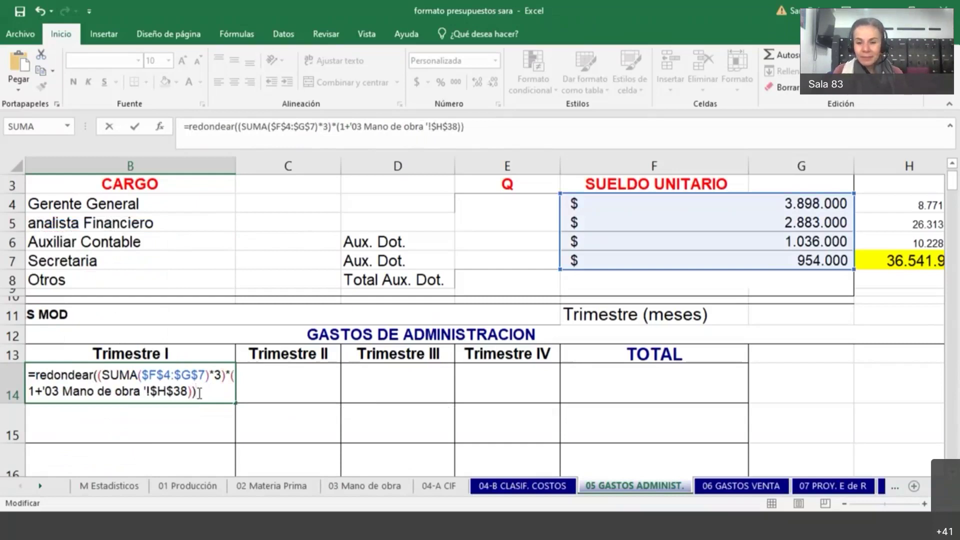
key(BackSpace)
text(;0)
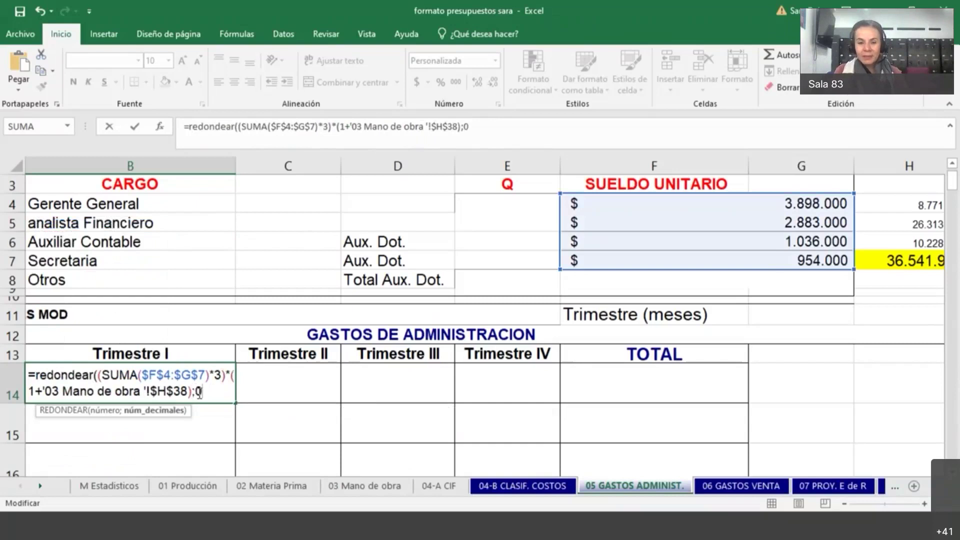
text())
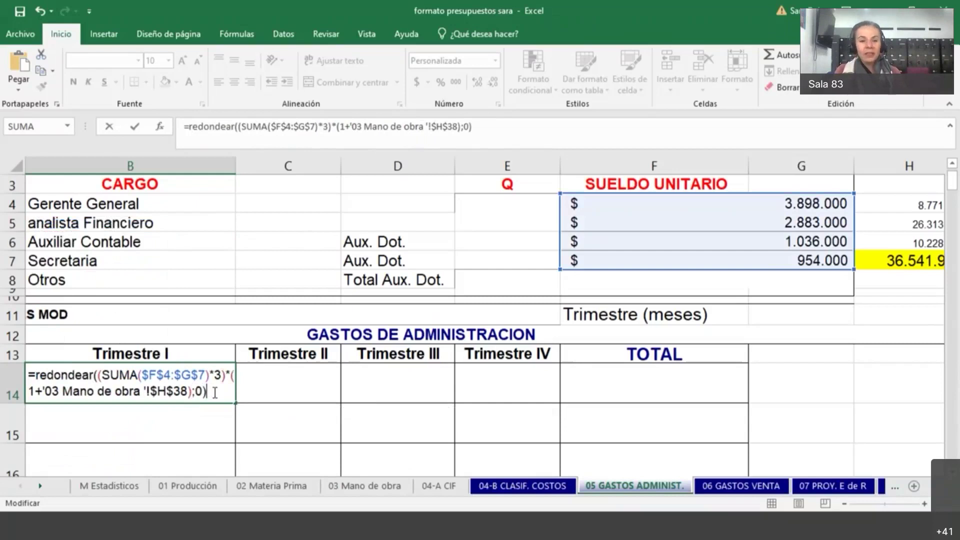
key(Return)
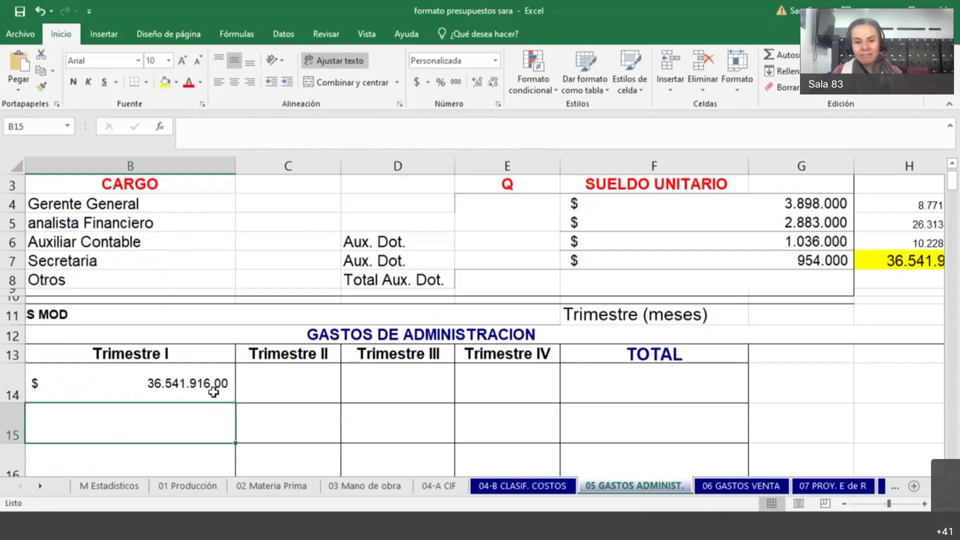
Step: Copy the rounded B14 salary formula across to E14 for Trimestre II, III and IV
click(213, 393)
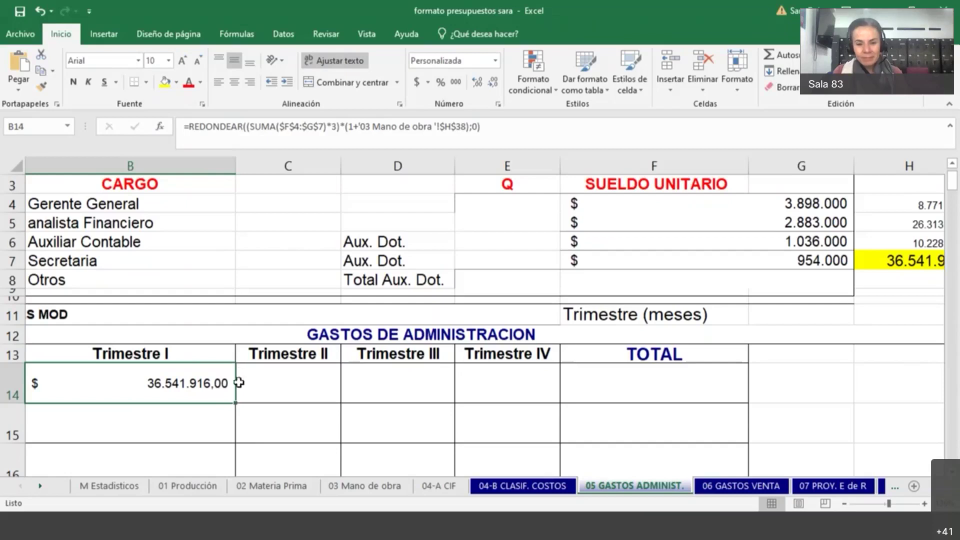
drag(235, 401, 536, 391)
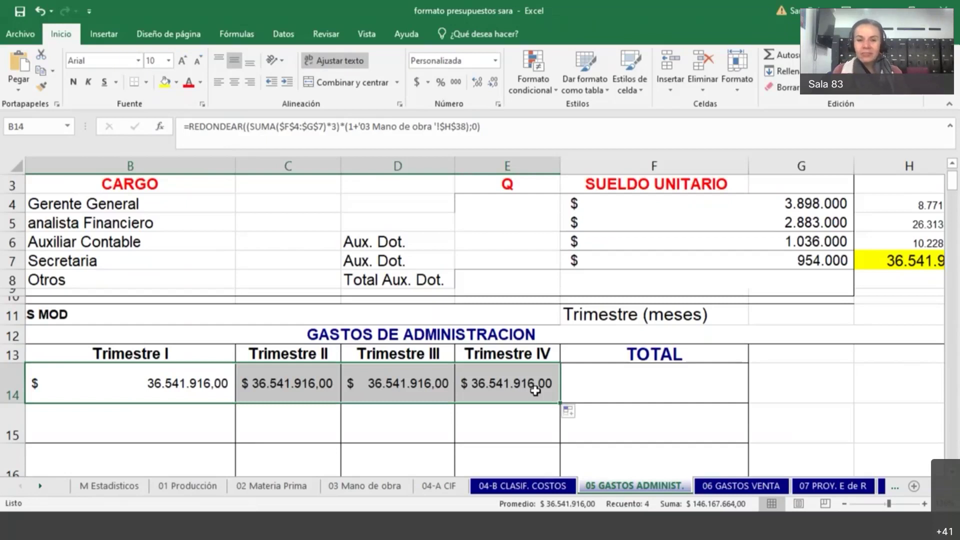
click(530, 440)
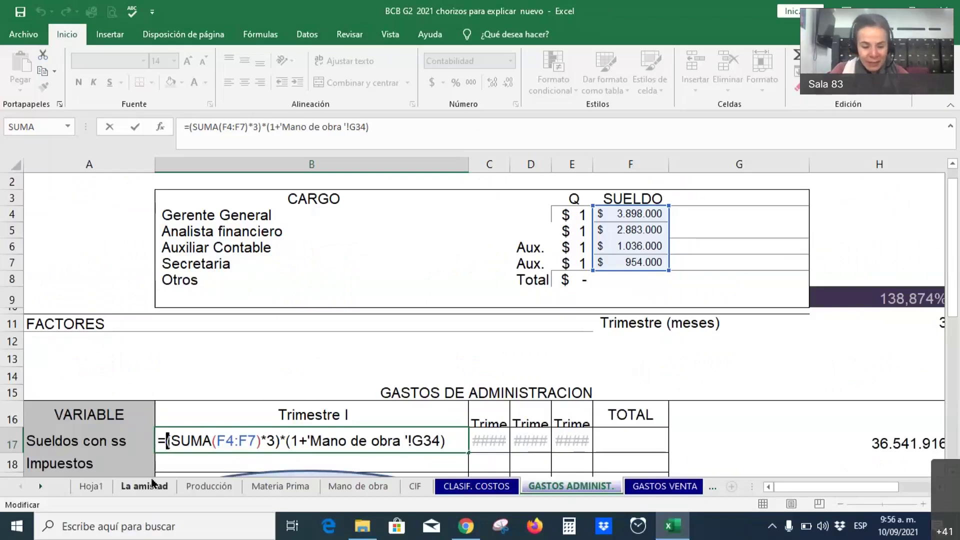
Step: In the BCB G2 2021 chorizos workbook, round B17 to 0 decimals: =REDONDEAR((SUMA(F4:F7)*3)*(1+'Mano de obra '!G34);0)
text(redonde)
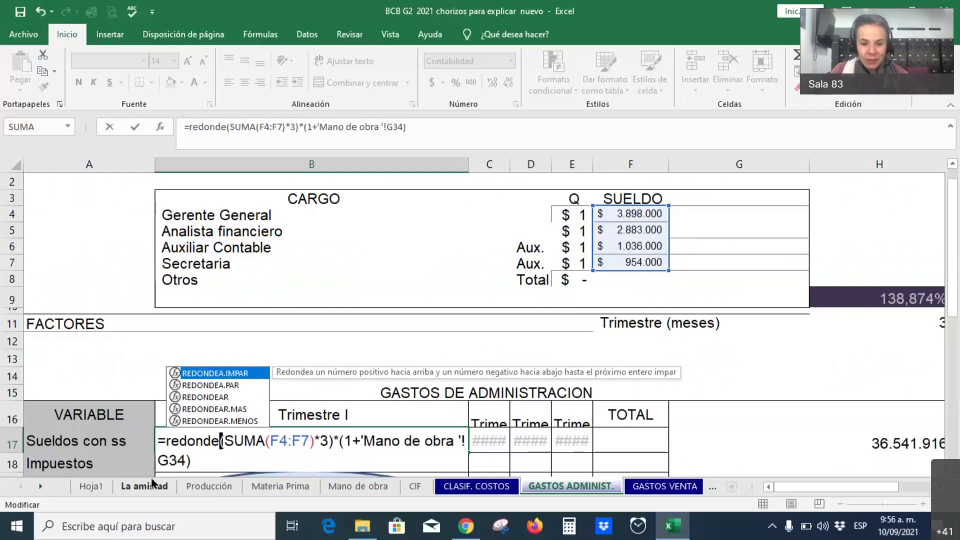
text(ar)
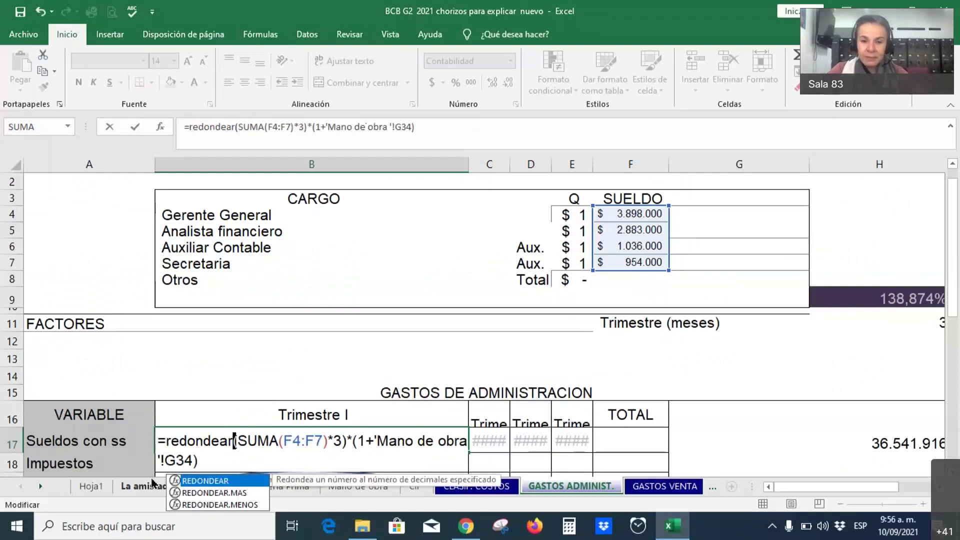
text(()
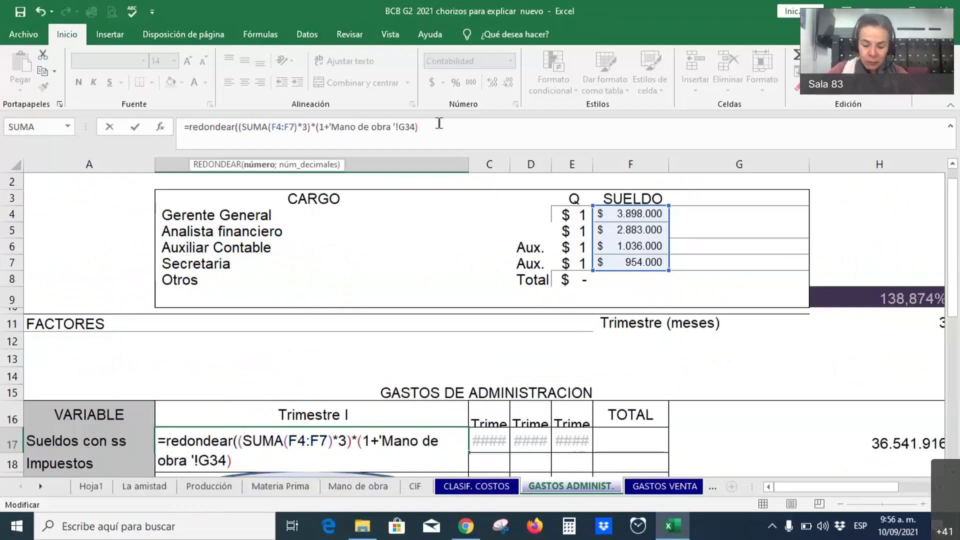
text(;0))
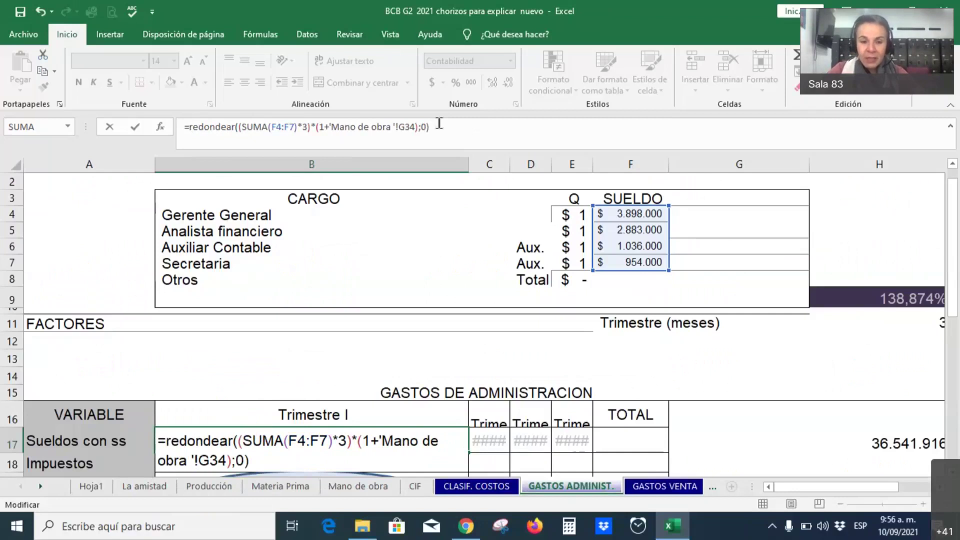
key(Return)
Step: Make the B17 references absolute, giving =REDONDEAR((SUMA($F$4:$F$7)*3)*(1+'Mano de obra '!$G$34);0)
double_click(403, 440)
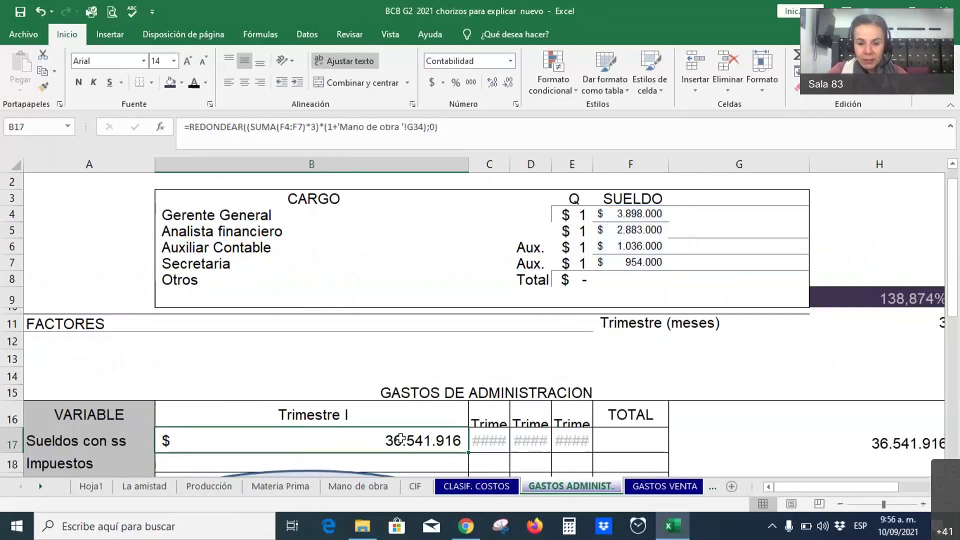
click(317, 444)
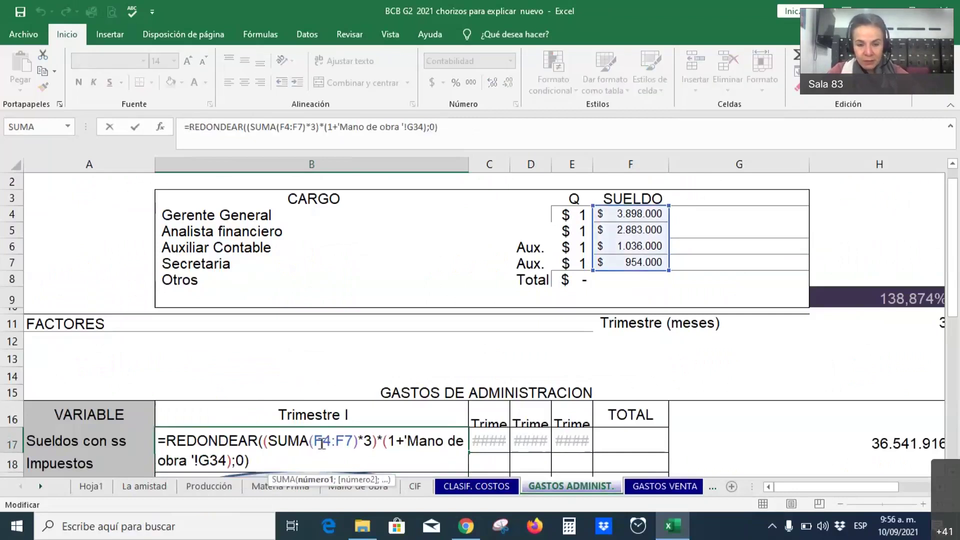
key(F4)
click(352, 440)
key(F4)
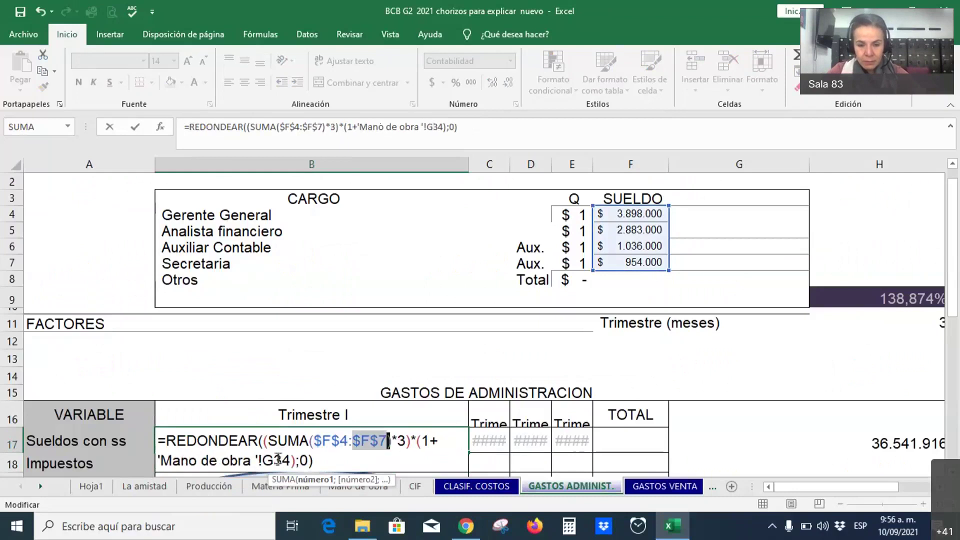
click(279, 459)
key(F4)
key(Return)
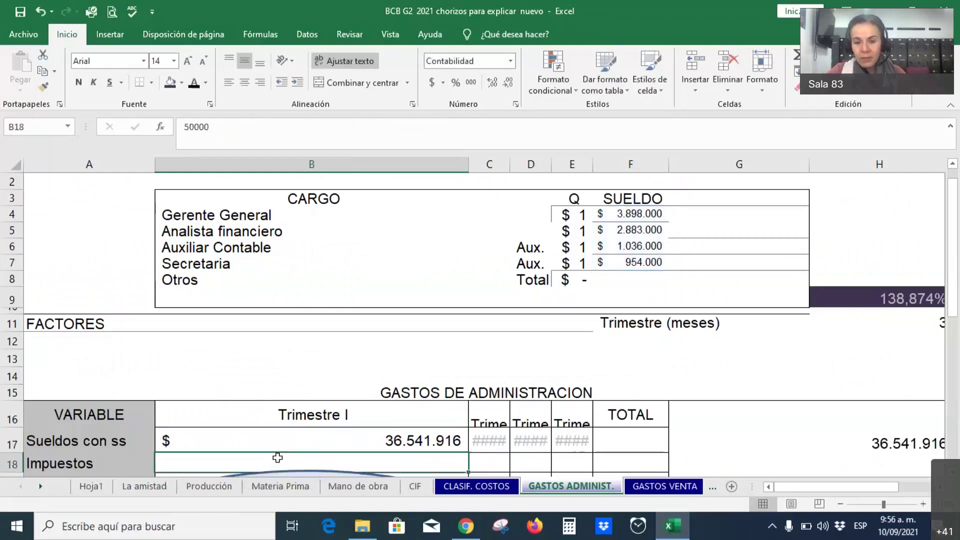
Step: Narrow column B to about a third of its width and widen columns C, D and E to fit the quarterly amounts
click(381, 439)
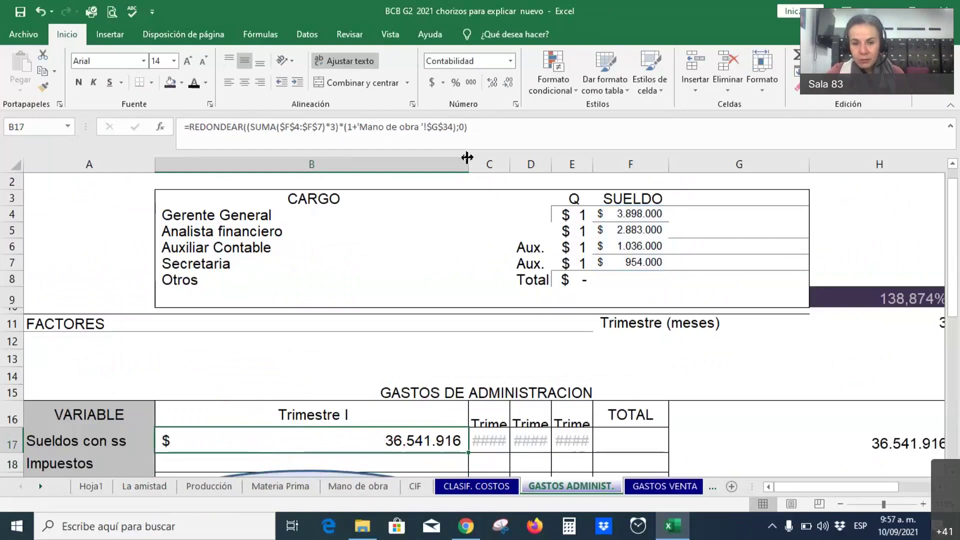
mouse_move(467, 158)
mouse_down()
mouse_move(255, 154)
mouse_move(458, 165)
mouse_up()
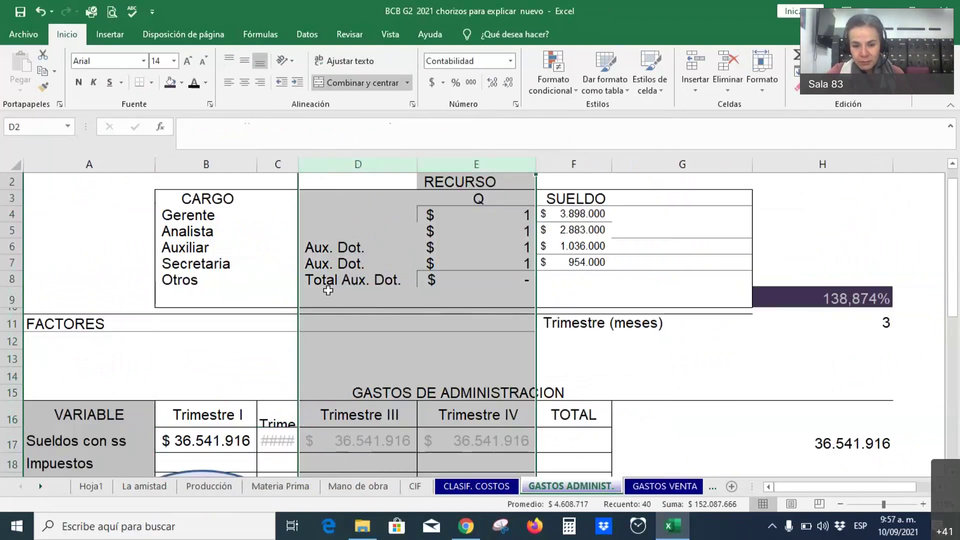
drag(299, 167, 363, 167)
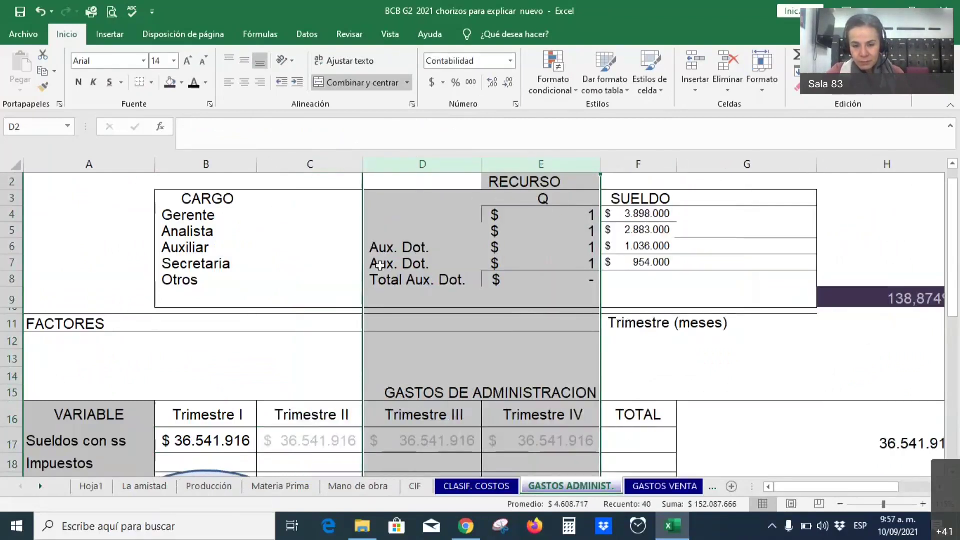
Step: Copy the B17 salary formula across to E17 for the remaining quarters
click(289, 444)
click(194, 437)
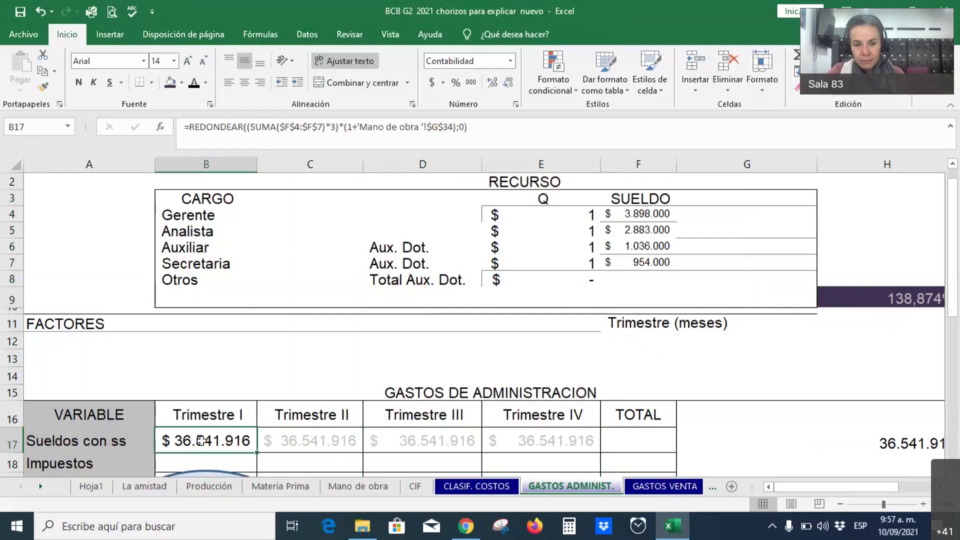
drag(256, 453, 553, 437)
Step: Set the font of the annual total in F17 to black and widen columns E and F to fit their amounts
click(660, 445)
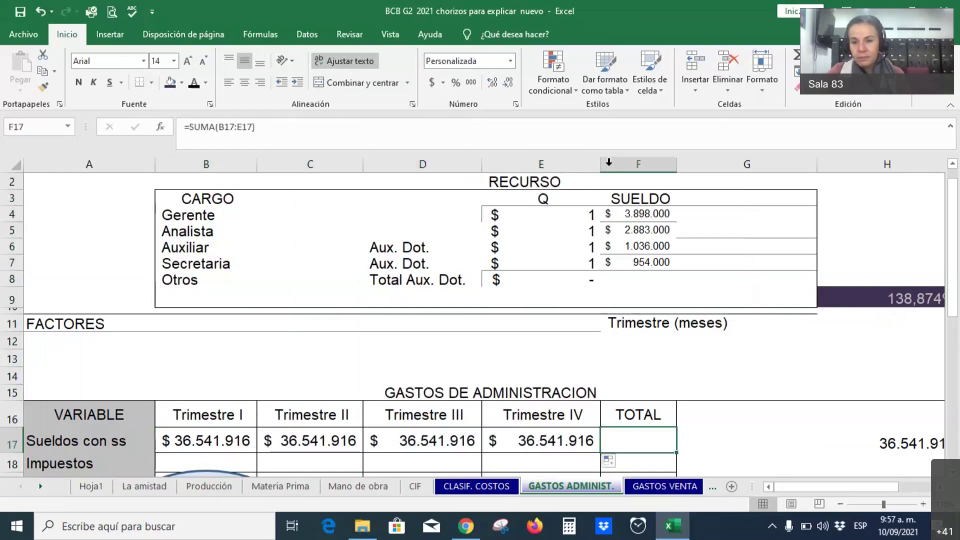
drag(600, 164, 629, 164)
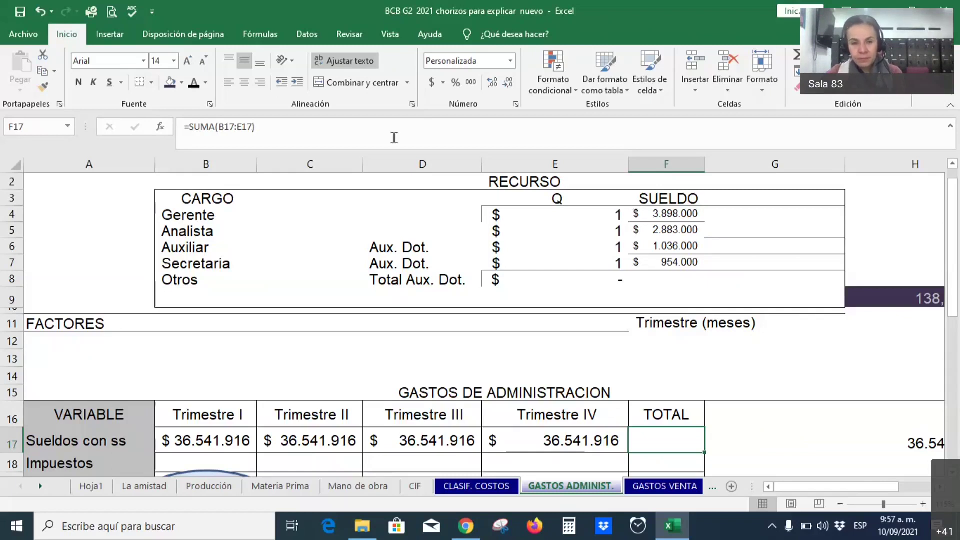
click(192, 85)
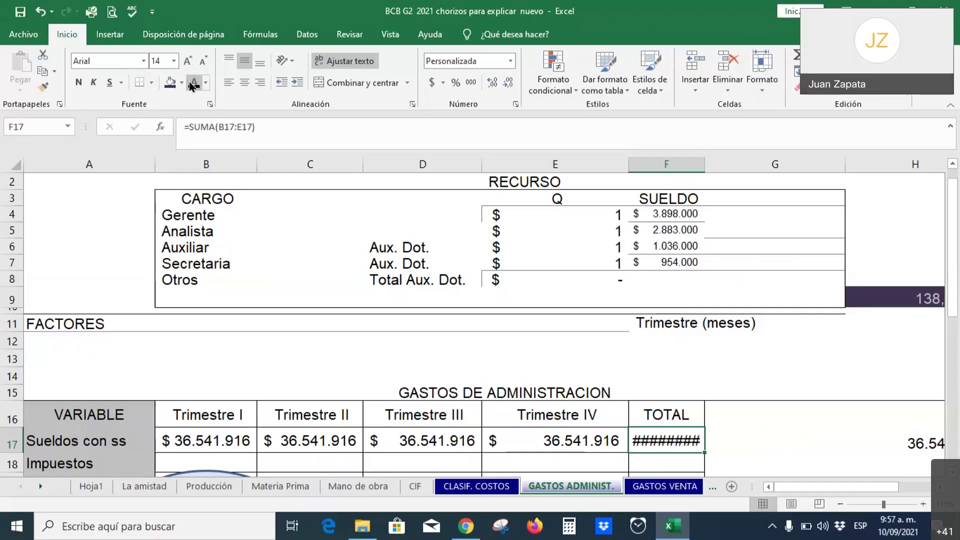
drag(704, 169, 750, 170)
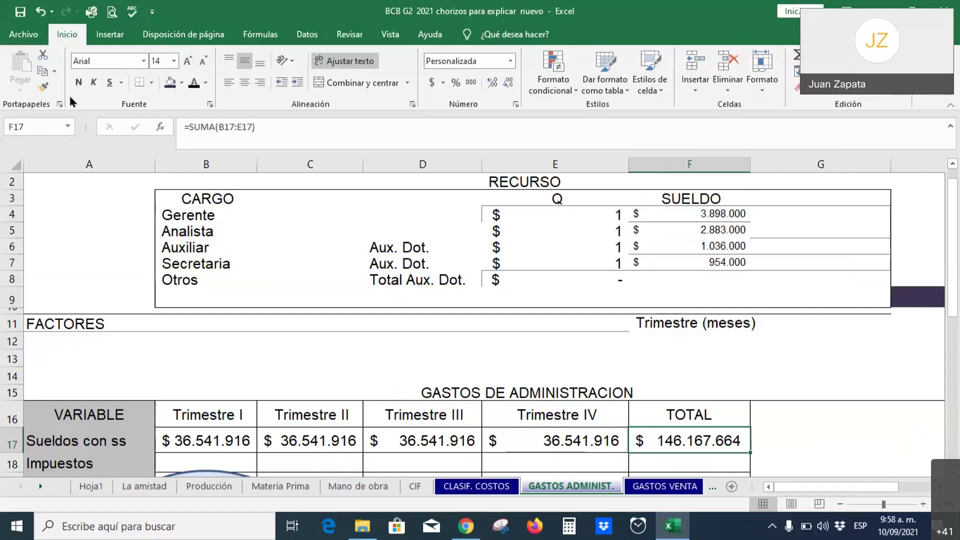
Step: Move the first-quarter salary question callout off the expense rows to above the Trimestre I heading
scroll(210, 380, down, 2)
click(232, 386)
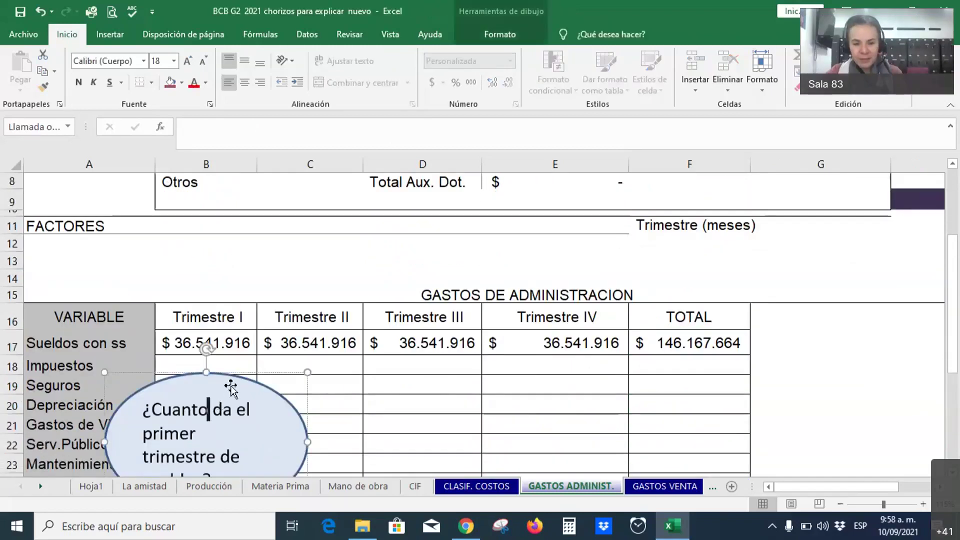
drag(231, 385, 171, 120)
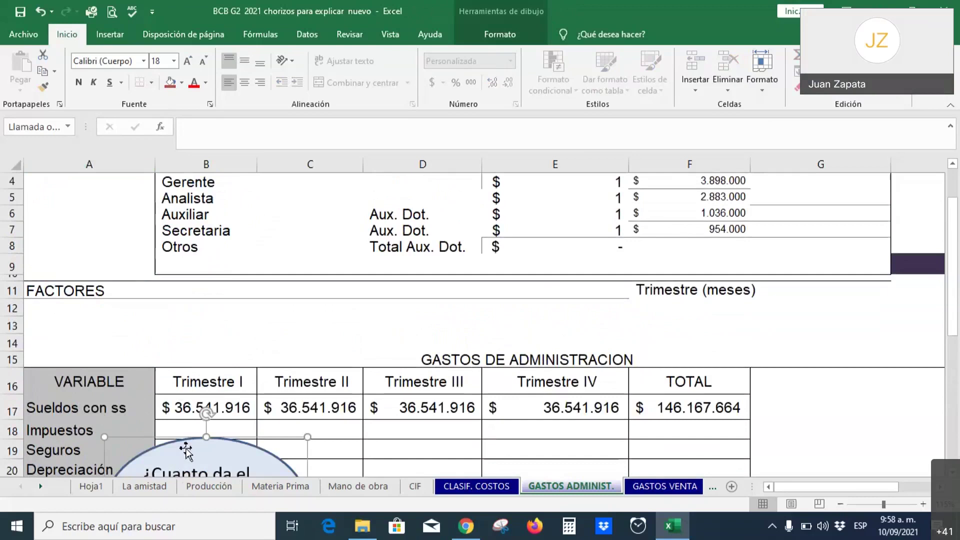
drag(186, 450, 135, 230)
Step: Set the font color of the quarterly expense amounts in B18:E29, from Impuestos to Otros, to black
scroll(374, 326, down, 1)
scroll(374, 325, down, 3)
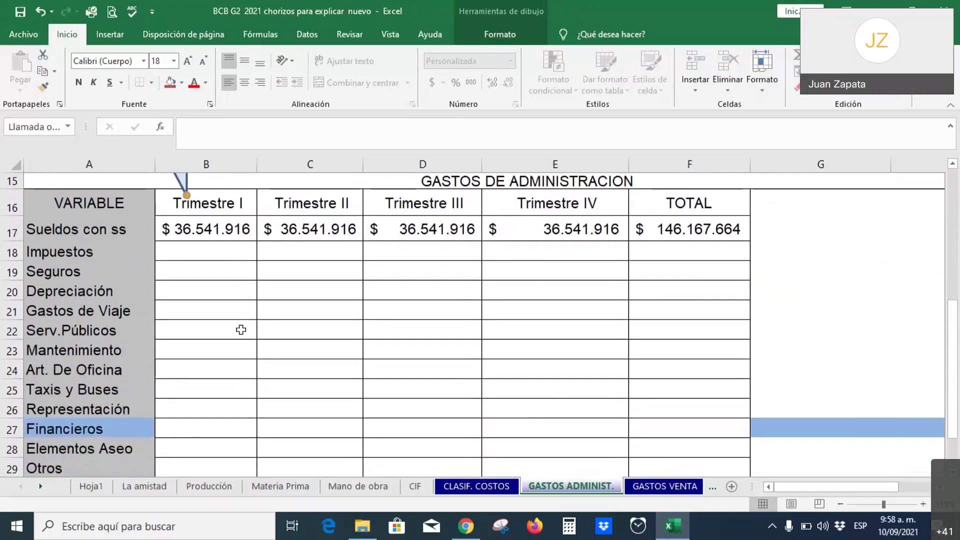
drag(220, 254, 595, 402)
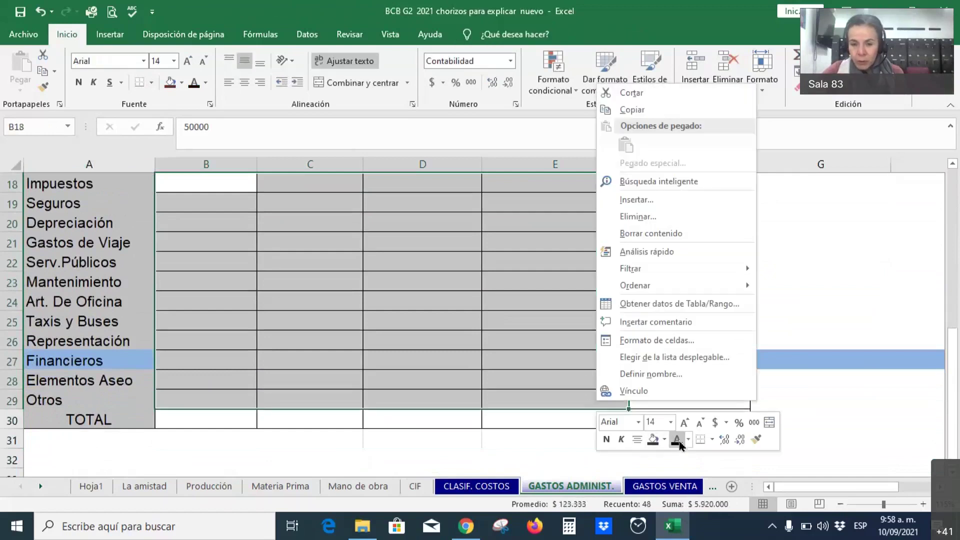
click(677, 440)
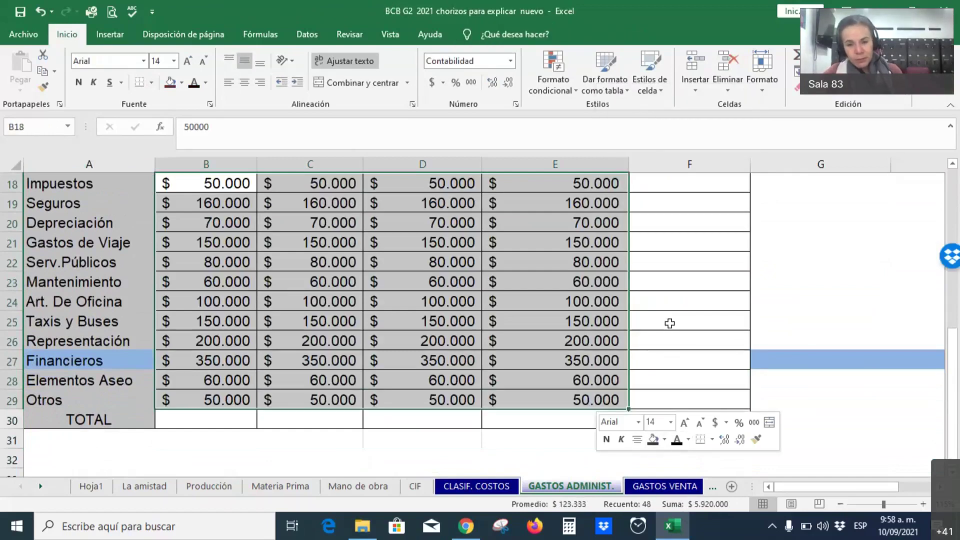
scroll(669, 324, down, 4)
click(129, 373)
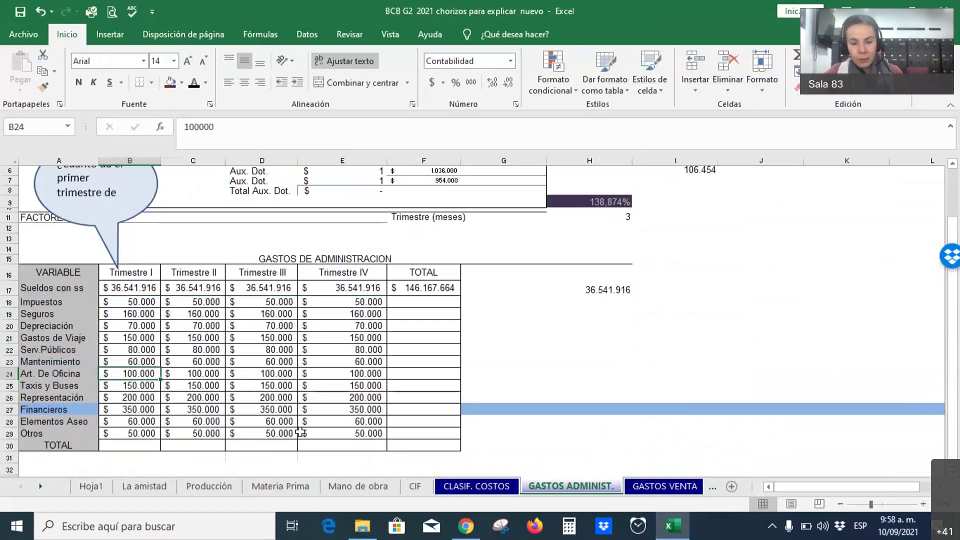
Step: Widen column B so the Trimestre I salary amount fits
scroll(300, 433, up, 2)
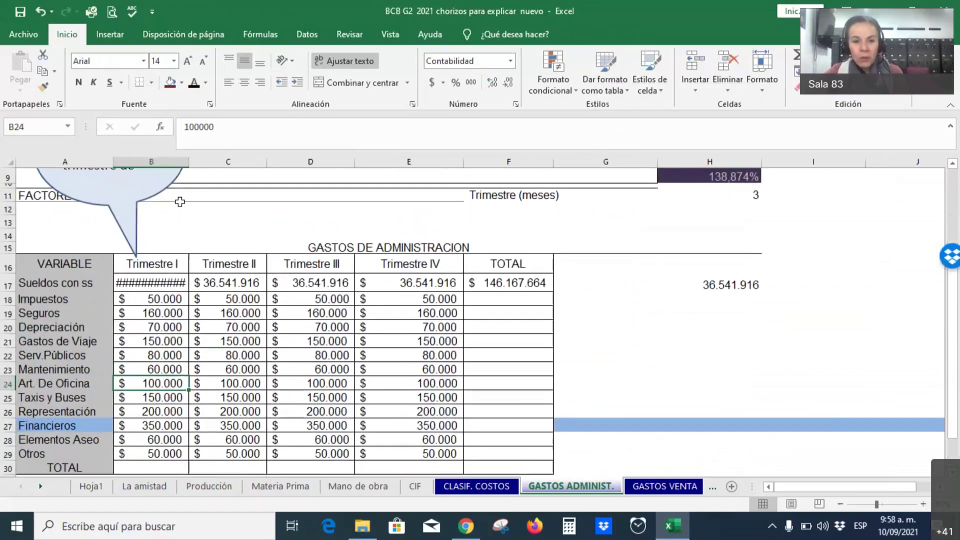
drag(189, 162, 204, 161)
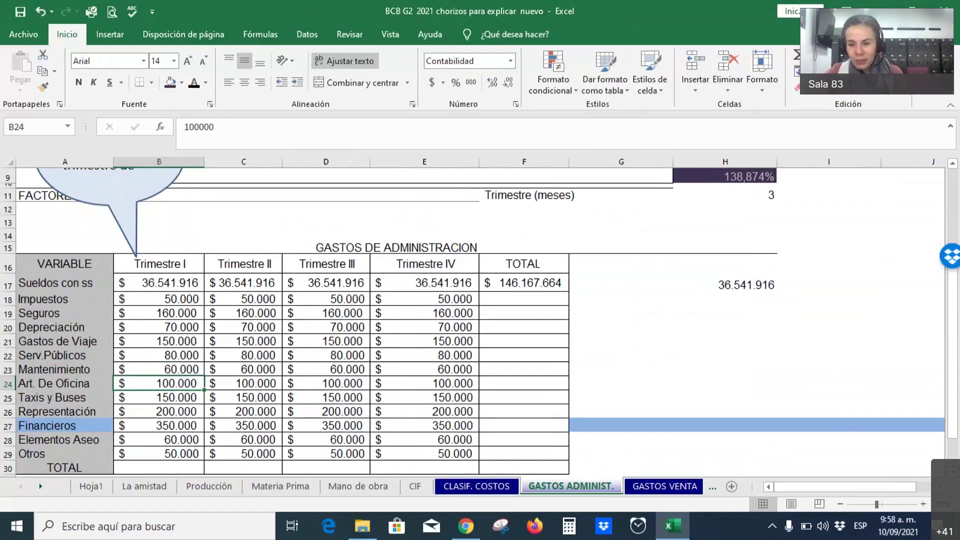
Step: Set the font color of the expense table B18:F30, including the annual totals and the TOTAL row, to black
scroll(480, 320, down, 1)
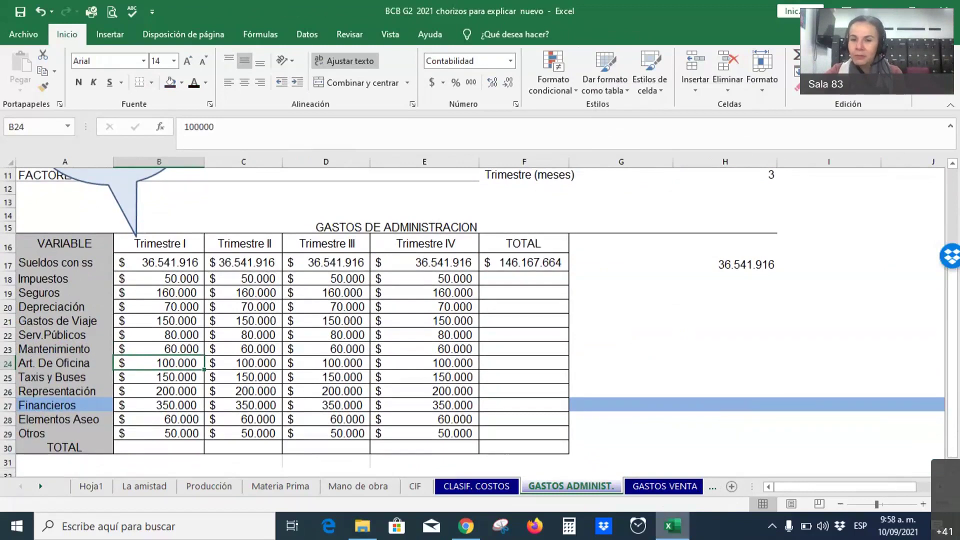
scroll(825, 360, down, 1)
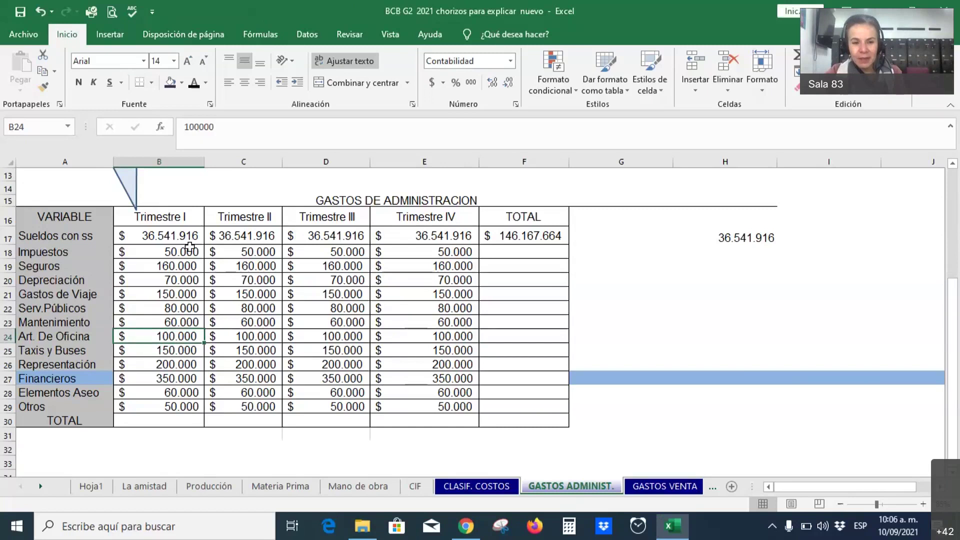
drag(190, 246, 535, 421)
key(alt+equal)
click(435, 277)
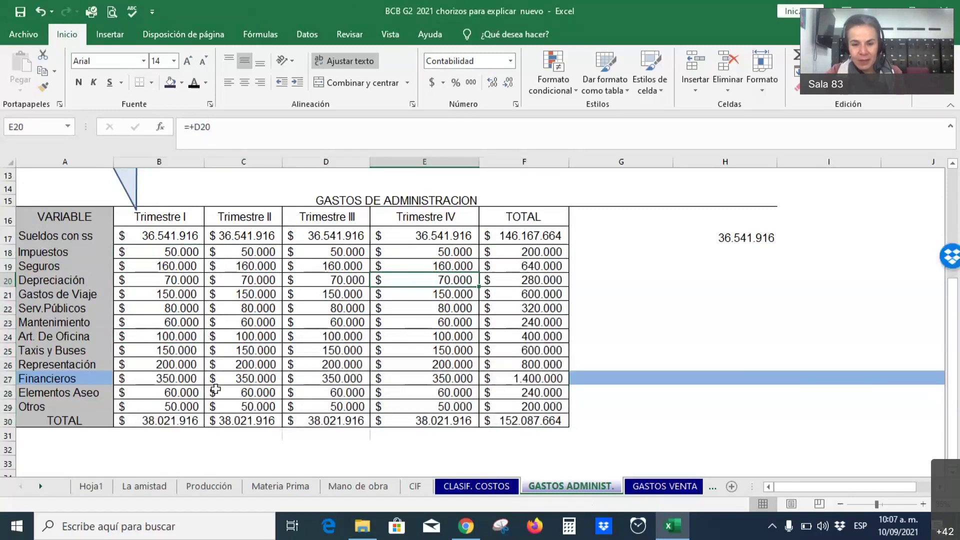
click(523, 436)
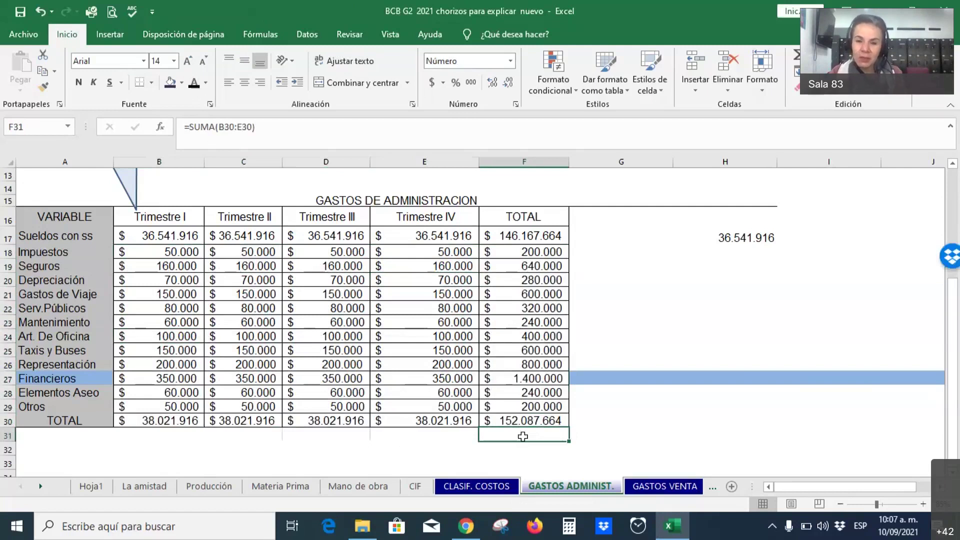
Step: Try one decimal place on the administrative expense amounts in B17:F30 and remove it again
drag(187, 239, 562, 424)
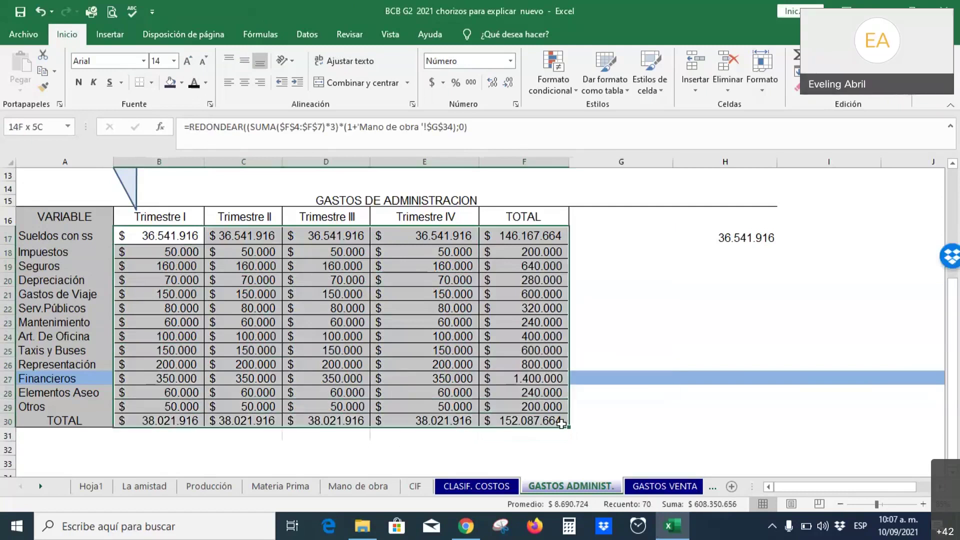
click(493, 83)
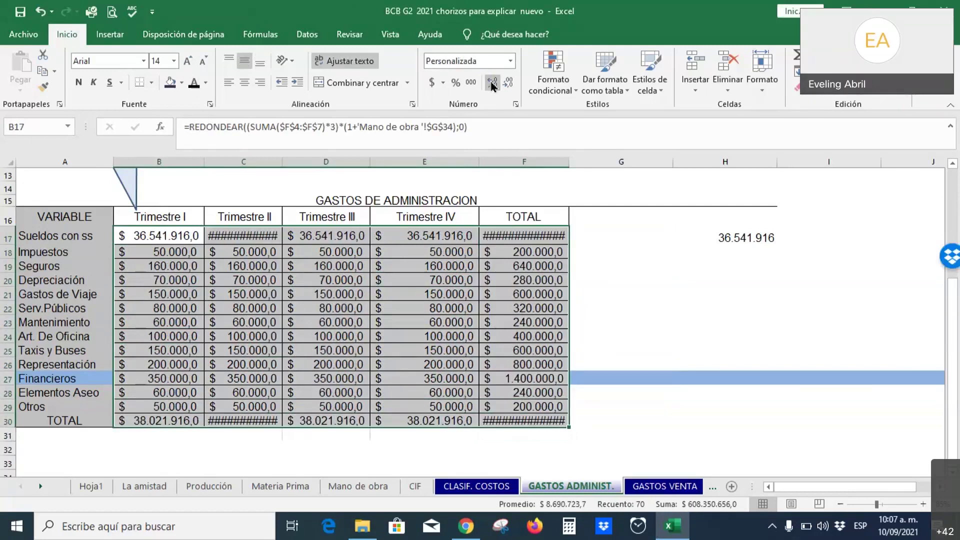
click(509, 82)
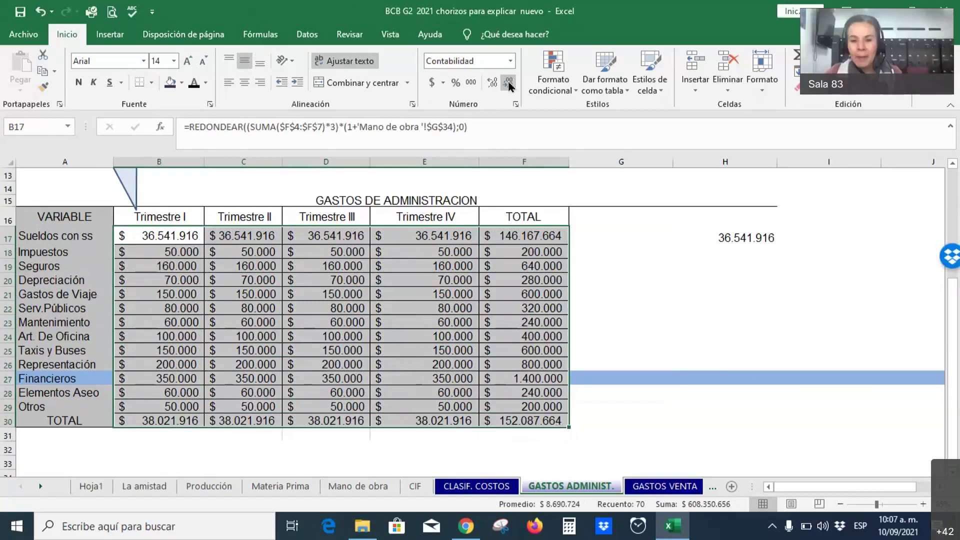
Step: Switch to the GASTOS VENTA sheet and review its staff salaries and sales expense table
click(528, 280)
click(652, 489)
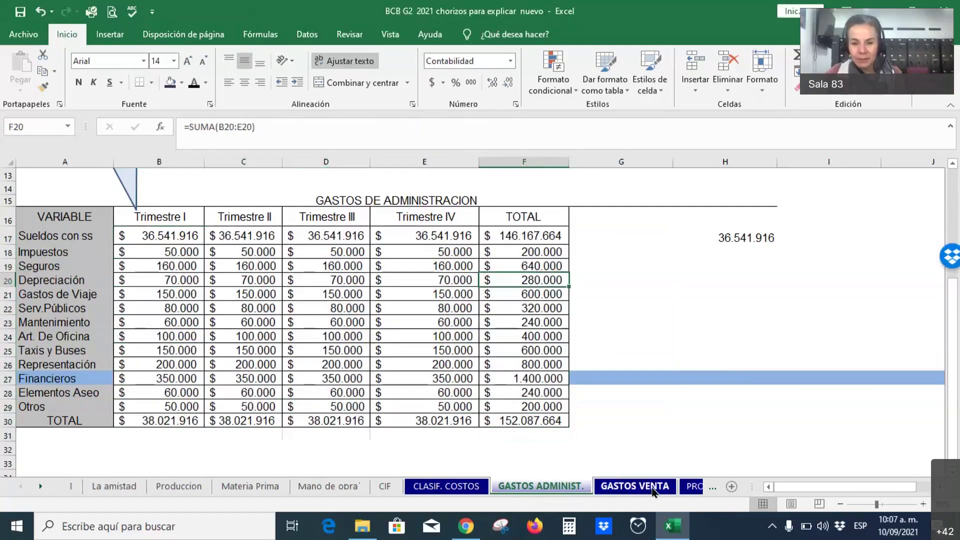
click(652, 489)
scroll(500, 350, down, 1)
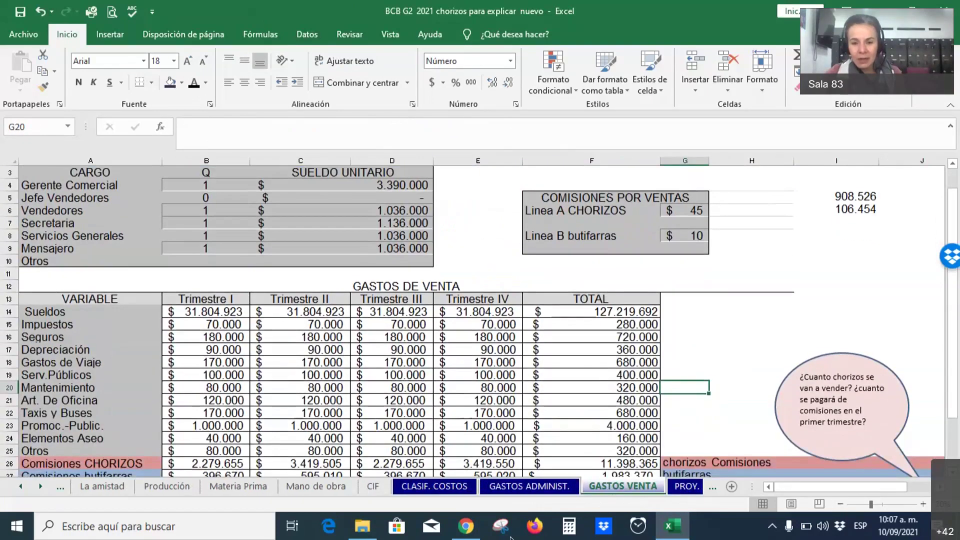
click(530, 486)
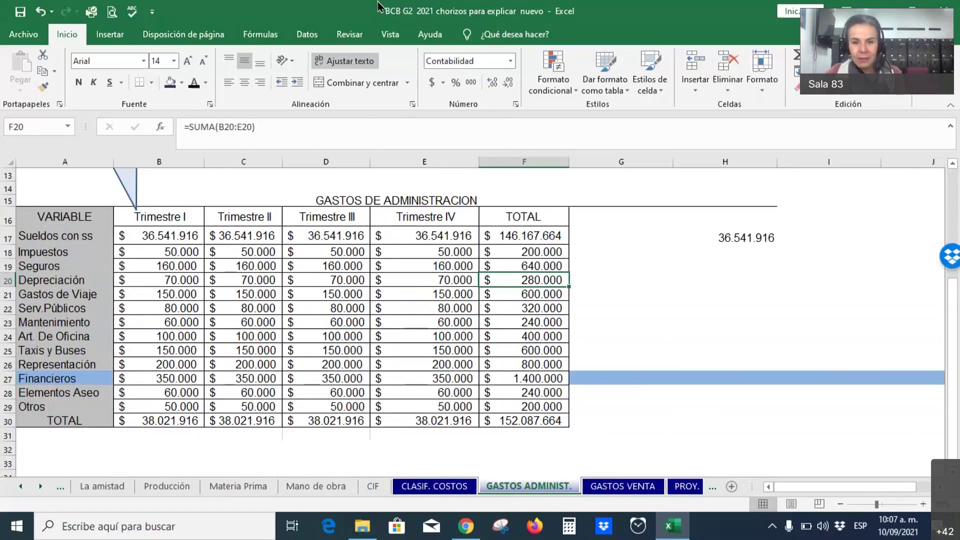
key(ctrl+Page_Down)
scroll(451, 272, up, 2)
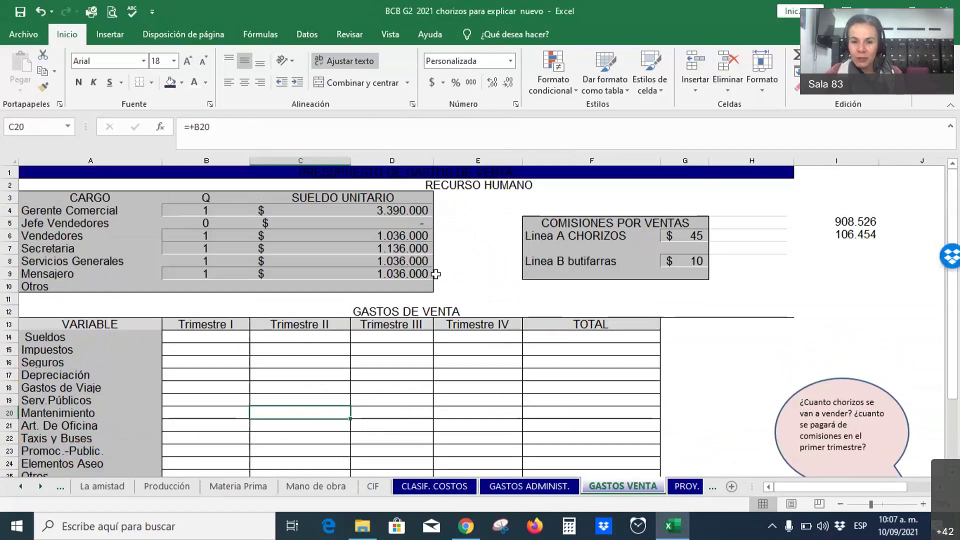
Step: Inspect the Gerente Comercial salary formula in C4 and narrow column C
click(394, 210)
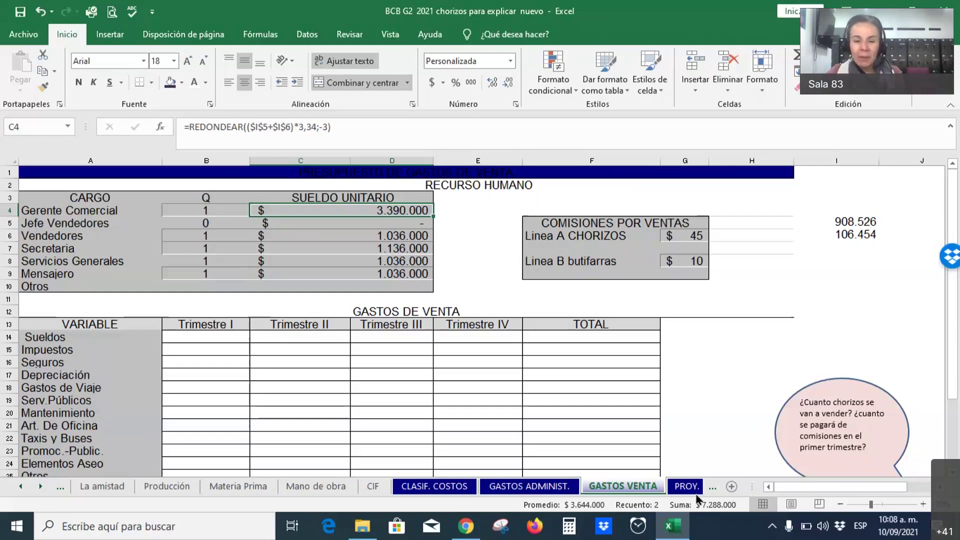
click(417, 412)
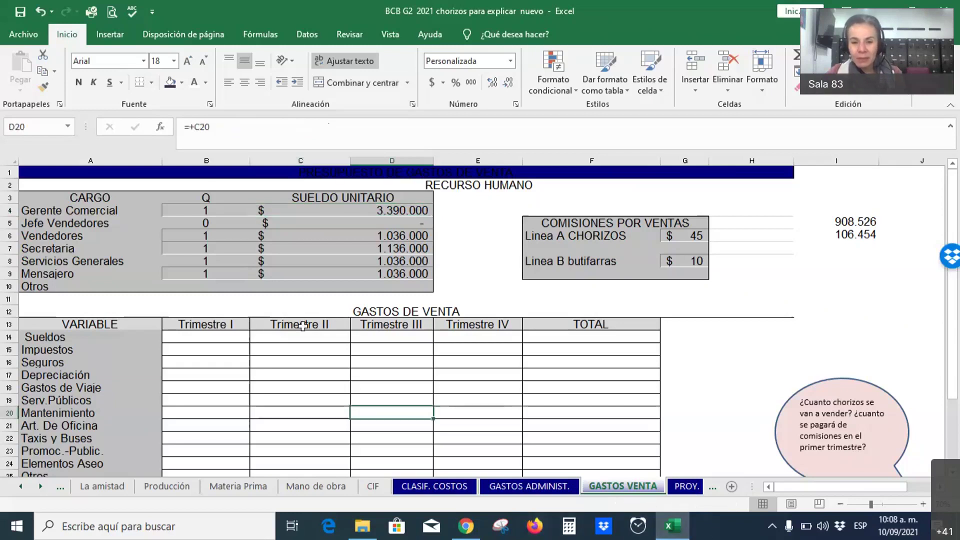
drag(350, 161, 303, 160)
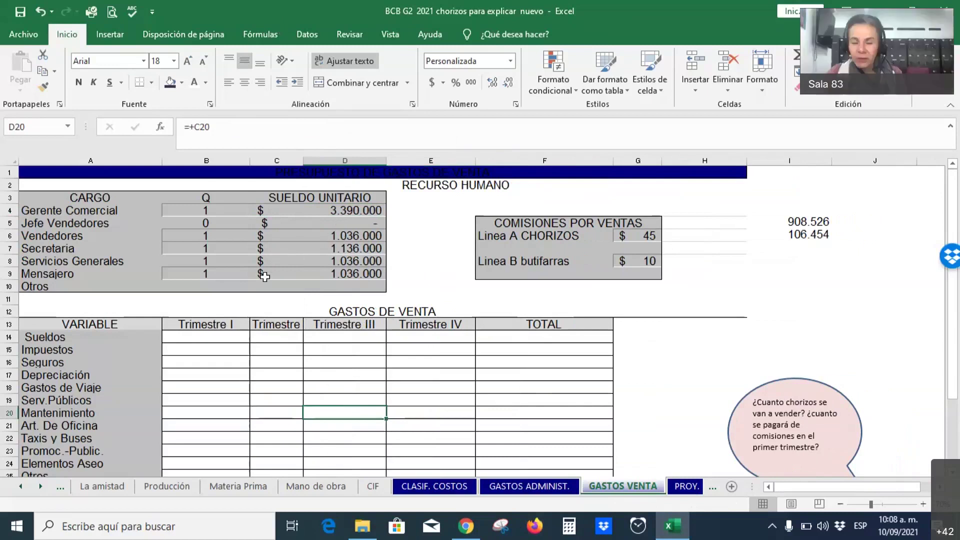
Step: Examine the existing Trimestre I salary formula in B14 and the cells it references
click(215, 340)
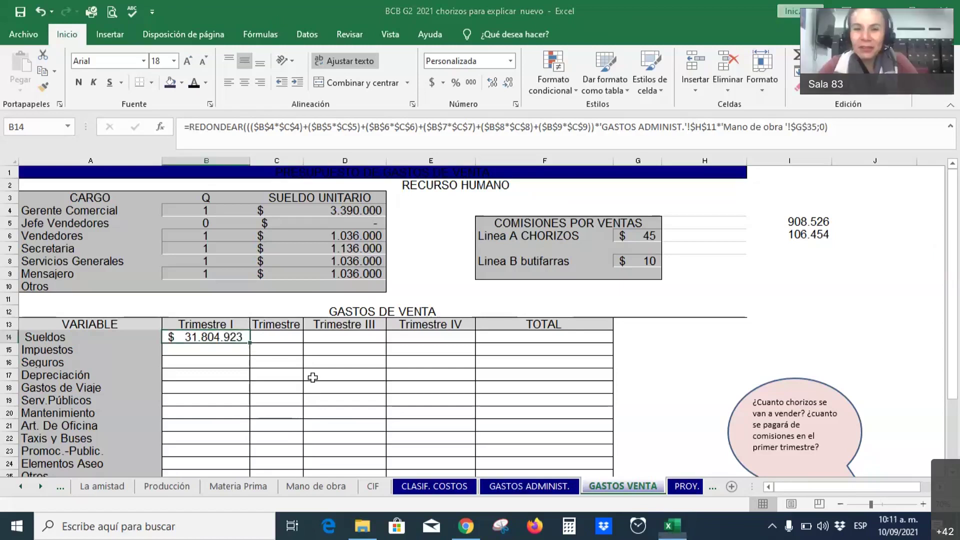
click(322, 398)
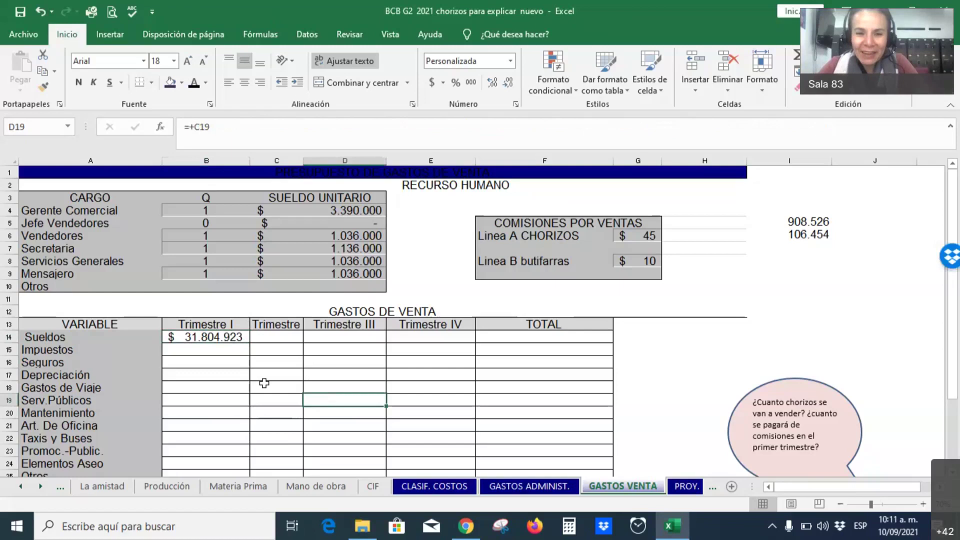
double_click(207, 337)
scroll(242, 453, down, 1)
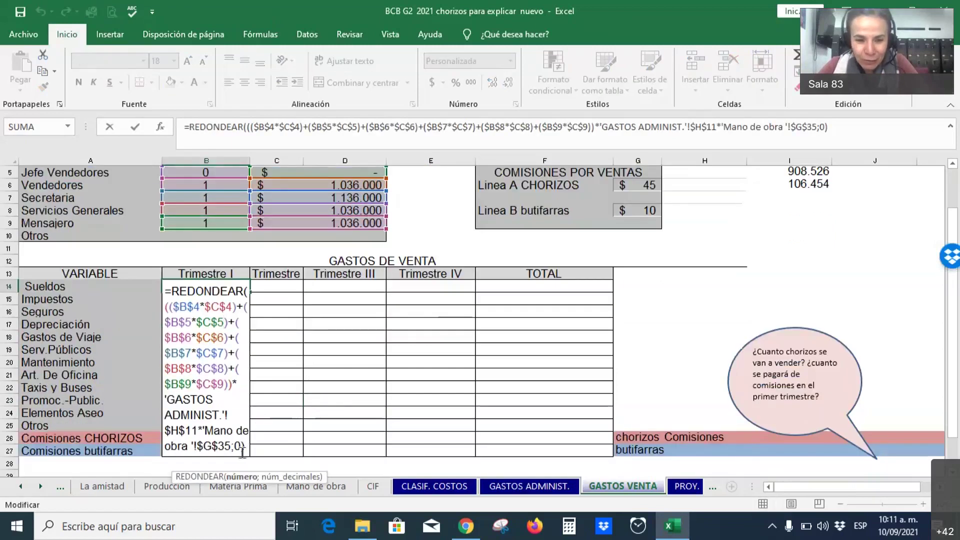
scroll(270, 474, up, 1)
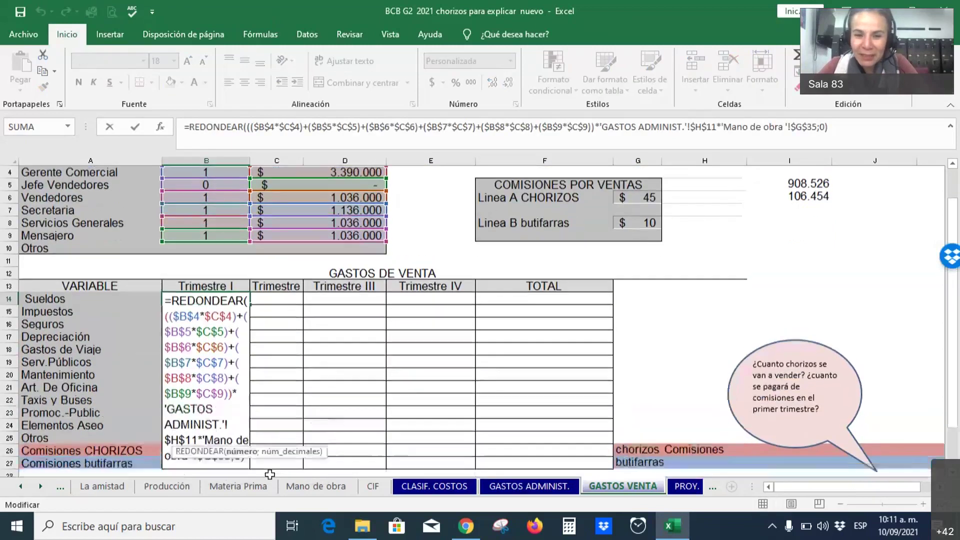
scroll(240, 448, down, 1)
key(Escape)
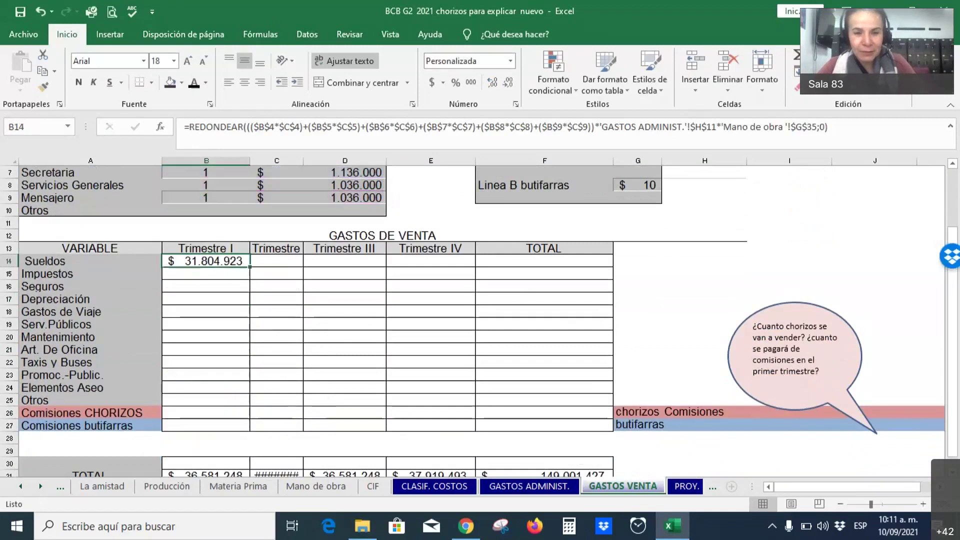
Step: Try to replace the B14 salary formula with a SUMA of the unit salaries
key(BackSpace)
text(=suma)
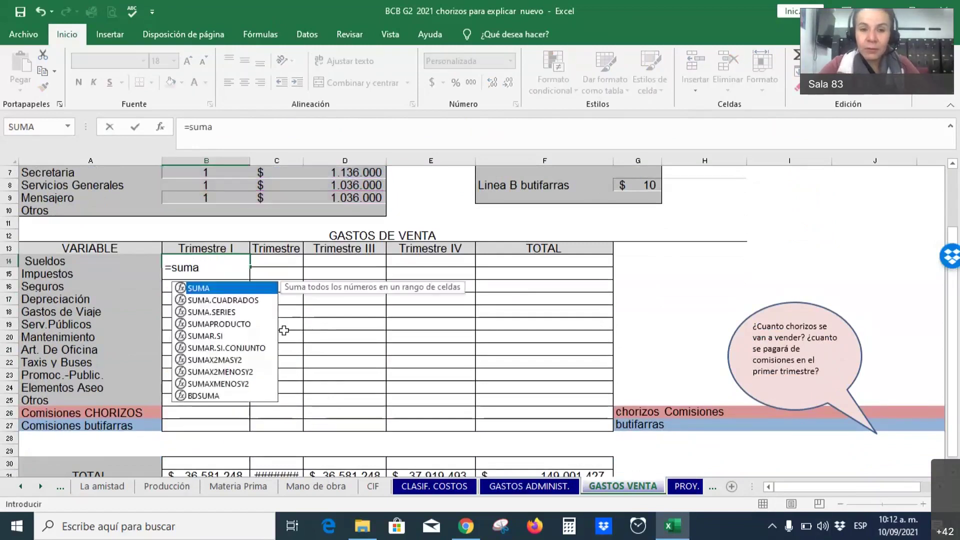
scroll(320, 300, up, 2)
drag(340, 206, 344, 265)
text())
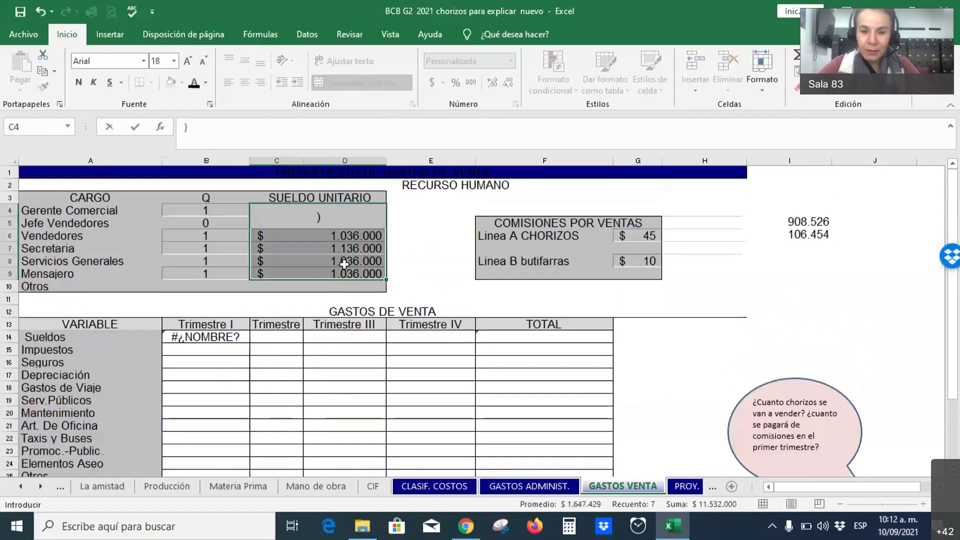
key(Escape)
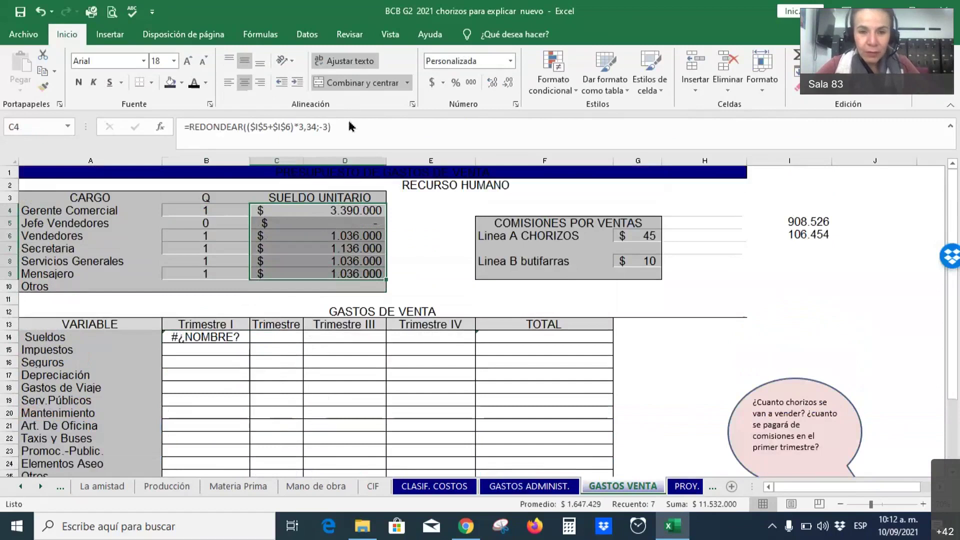
Step: Begin the Trimestre I salary formula in B14 as the sum of unit salaries C4:D9 multiplied by 3
click(235, 341)
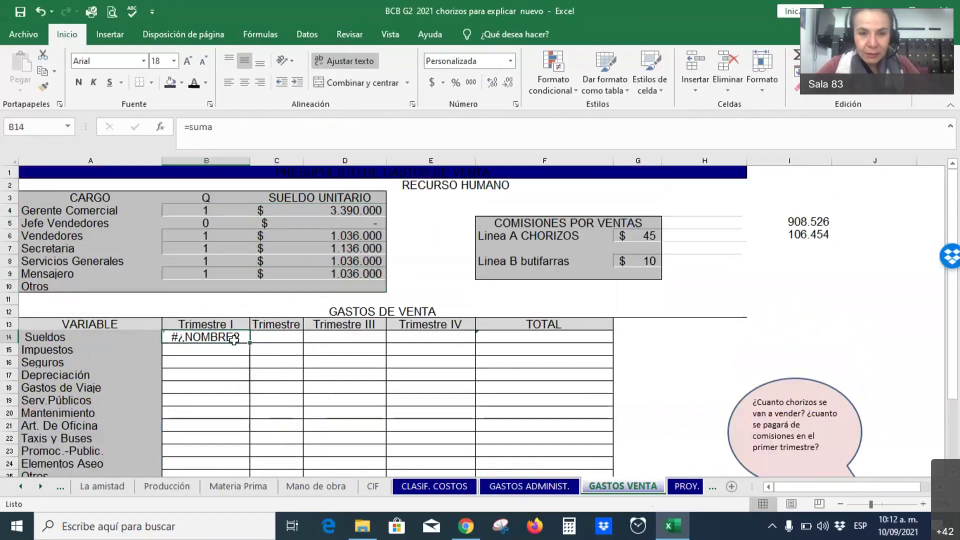
key(ctrl+Down)
scroll(270, 250, up, 1)
scroll(264, 264, up, 1)
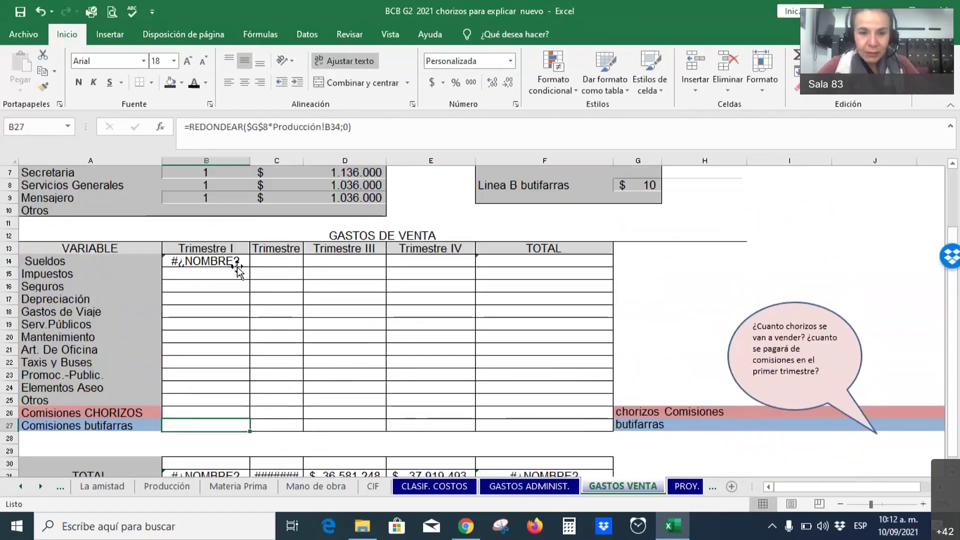
click(237, 265)
text(=)
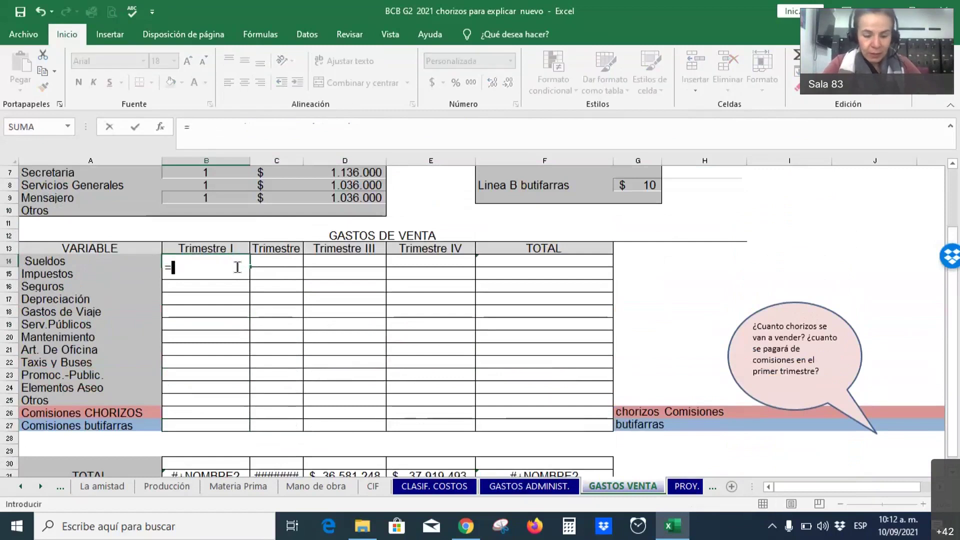
text(suma()
scroll(315, 186, up, 2)
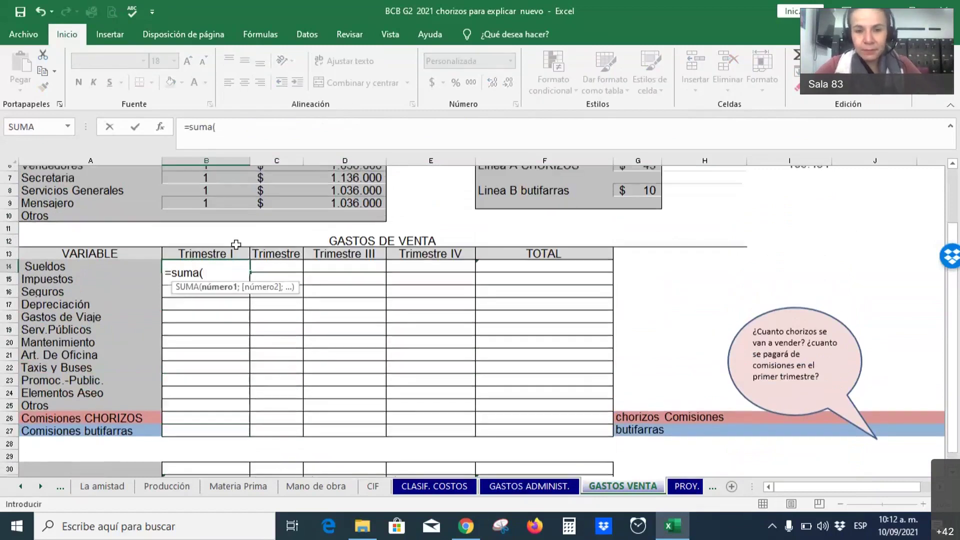
drag(315, 186, 313, 248)
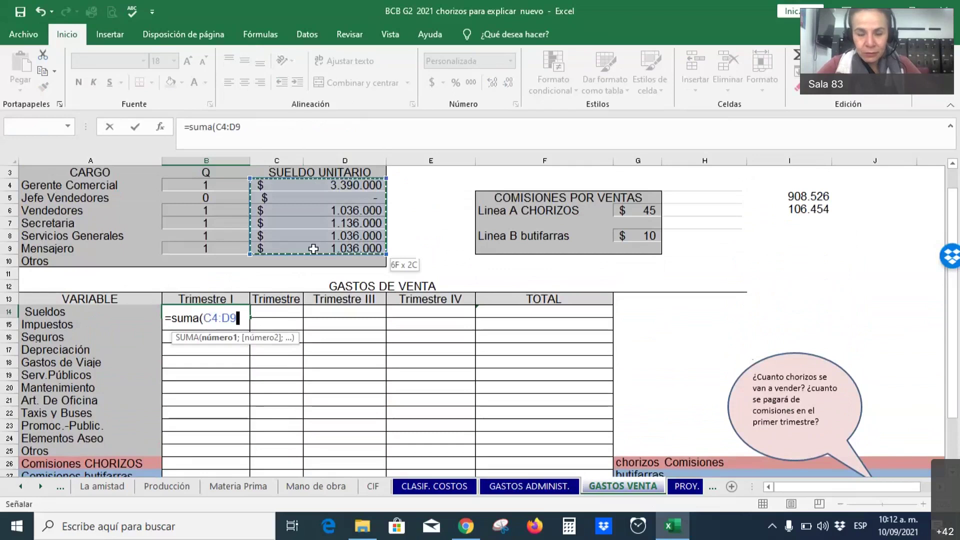
text()*3)
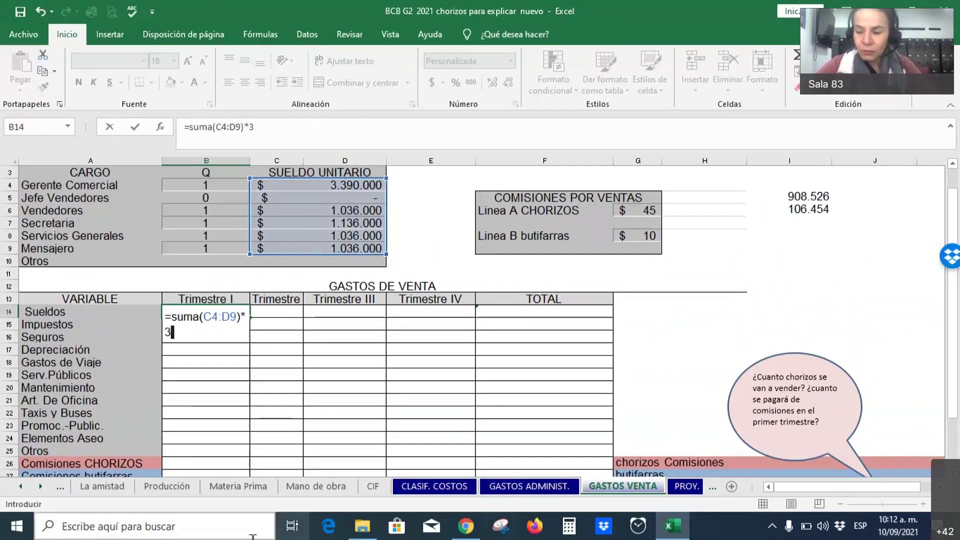
Step: Enclose the salary product in parentheses, multiply it by 1 plus G34 of the Mano de obra sheet, and enter the formula
click(190, 127)
text(()
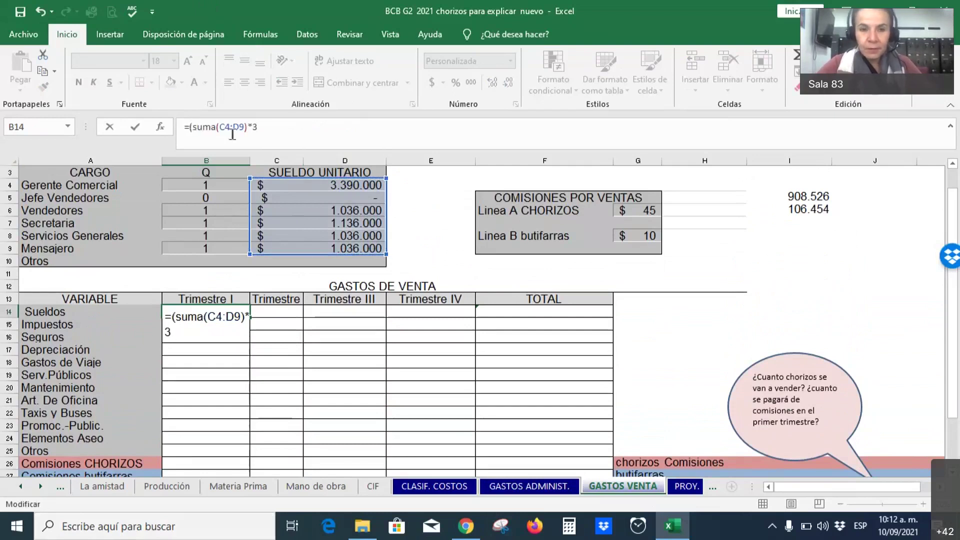
text())
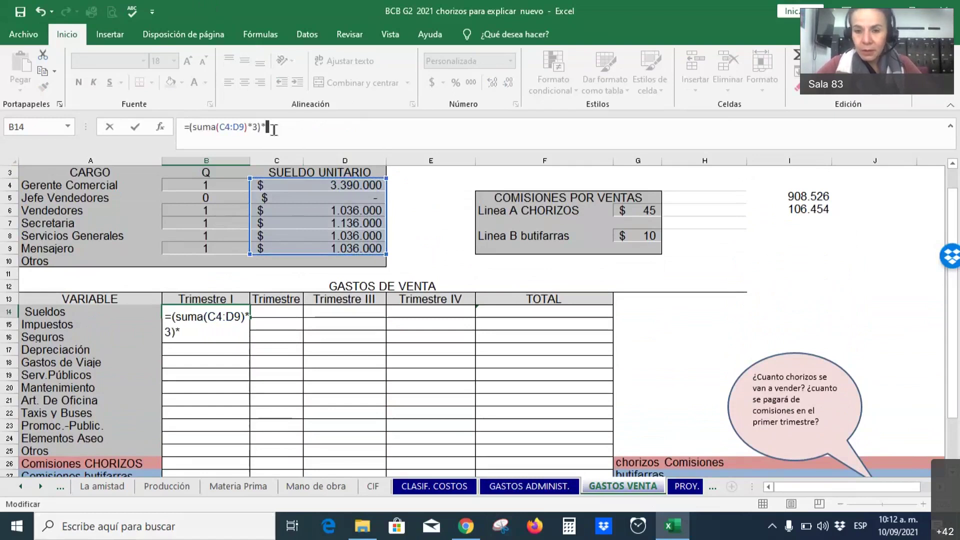
text(*(1+)
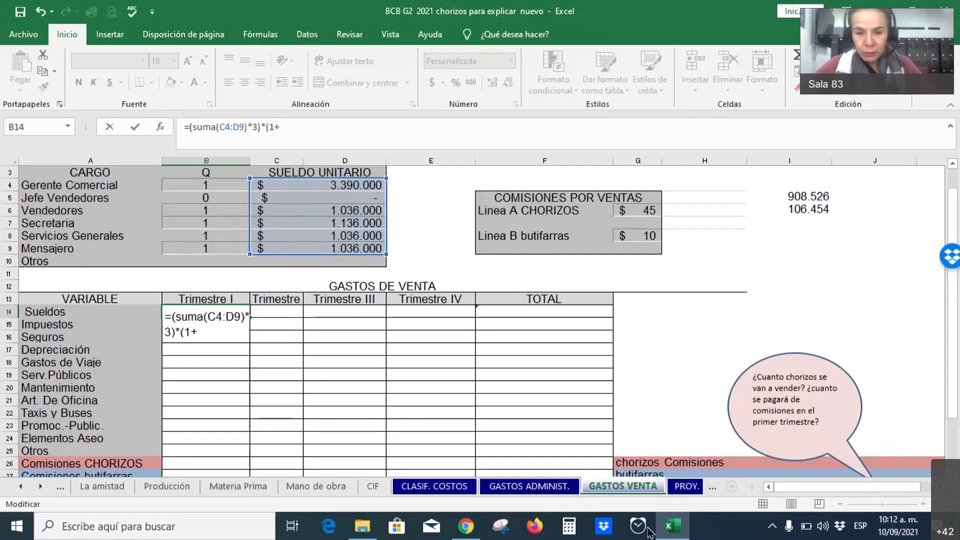
click(316, 486)
click(677, 309)
text())
key(Return)
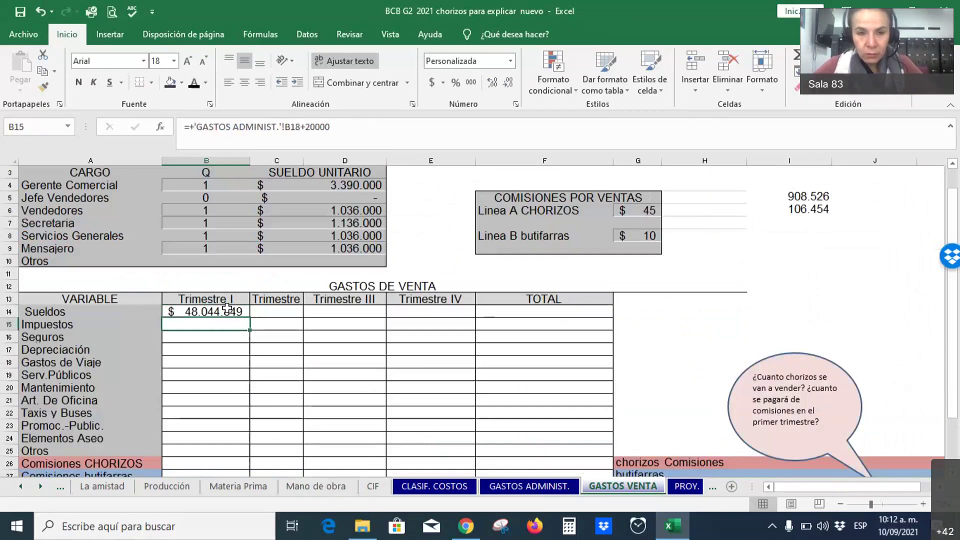
Step: Replace the benefits multiplier in the B14 salary formula with cell G35 of the Mano de obra sheet
double_click(227, 309)
drag(226, 315, 230, 315)
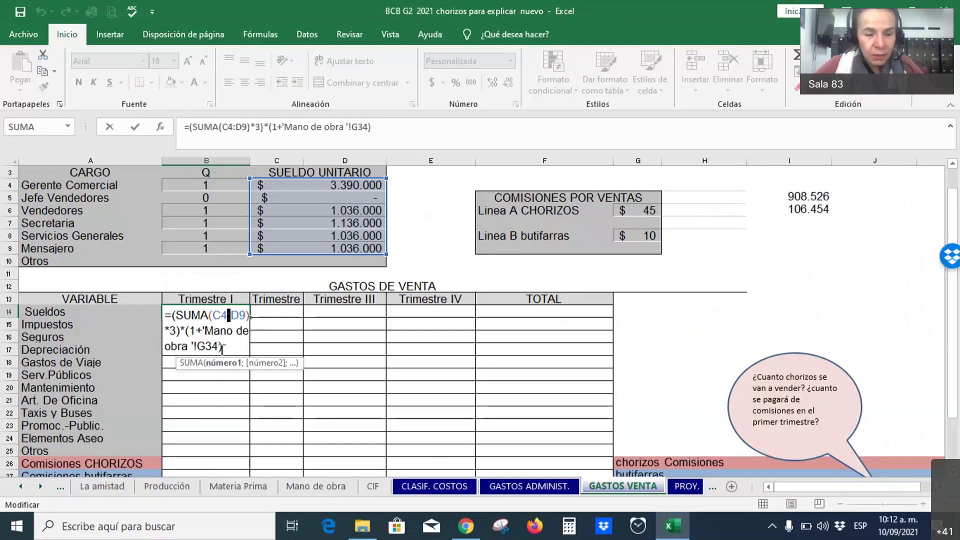
drag(273, 131, 422, 128)
key(Delete)
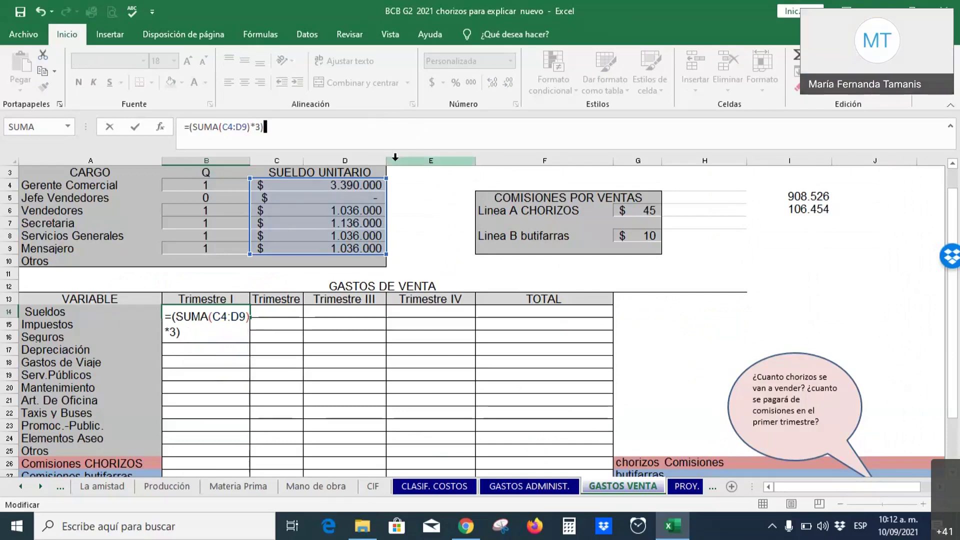
text(*)
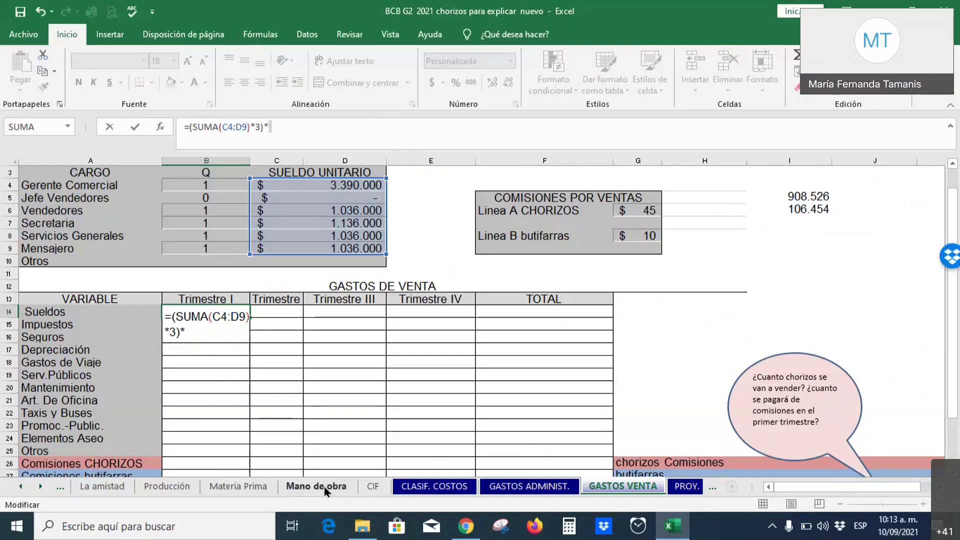
click(326, 487)
click(640, 331)
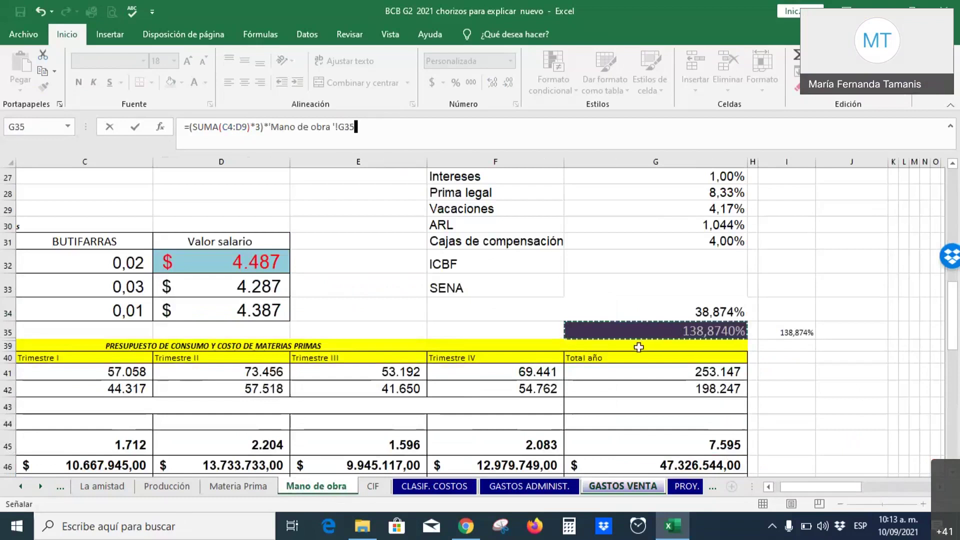
key(Return)
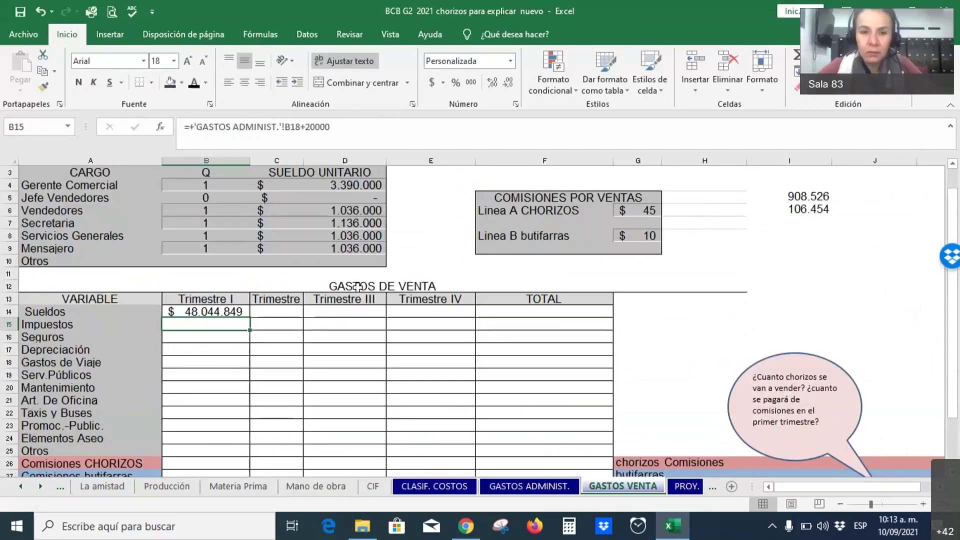
Step: Apply the black font colour to the Trimestre II salary in C14 and widen column C to fit it
click(279, 311)
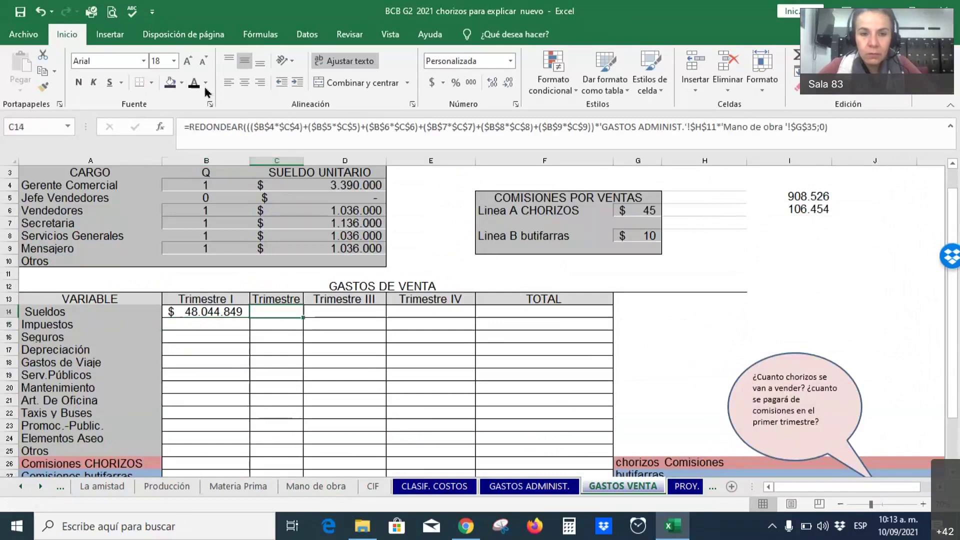
click(194, 82)
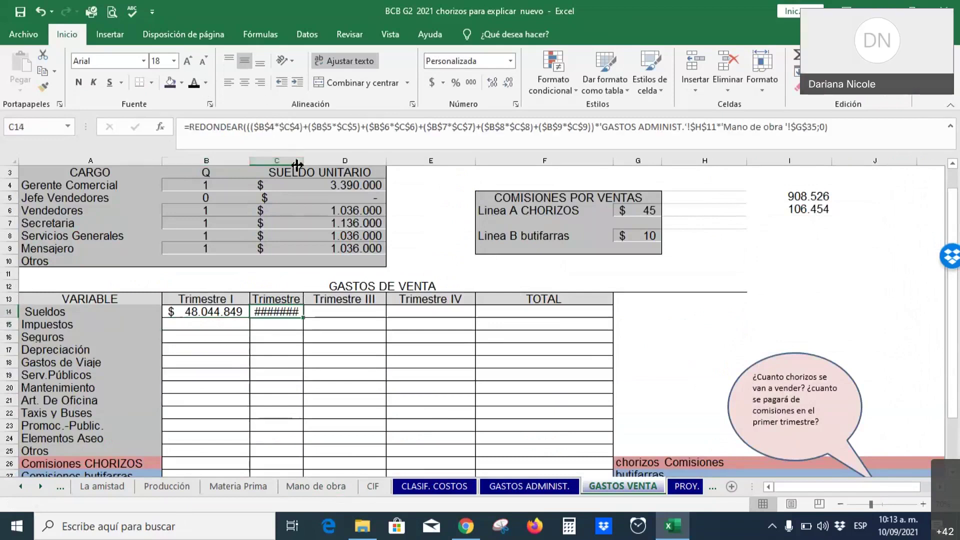
drag(297, 164, 377, 164)
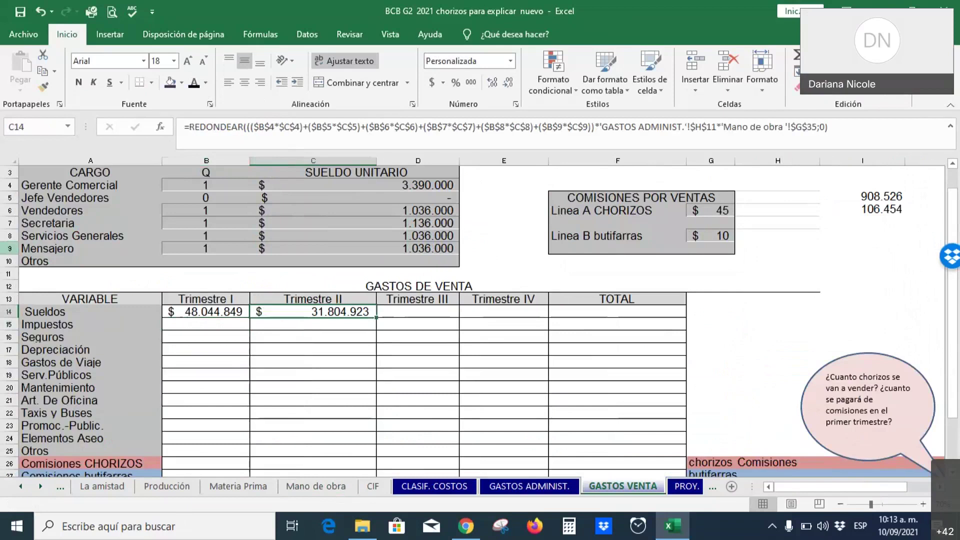
Step: Reduce the Trimestre I salary formula in B14 to only the sum of C4:D9
click(10, 172)
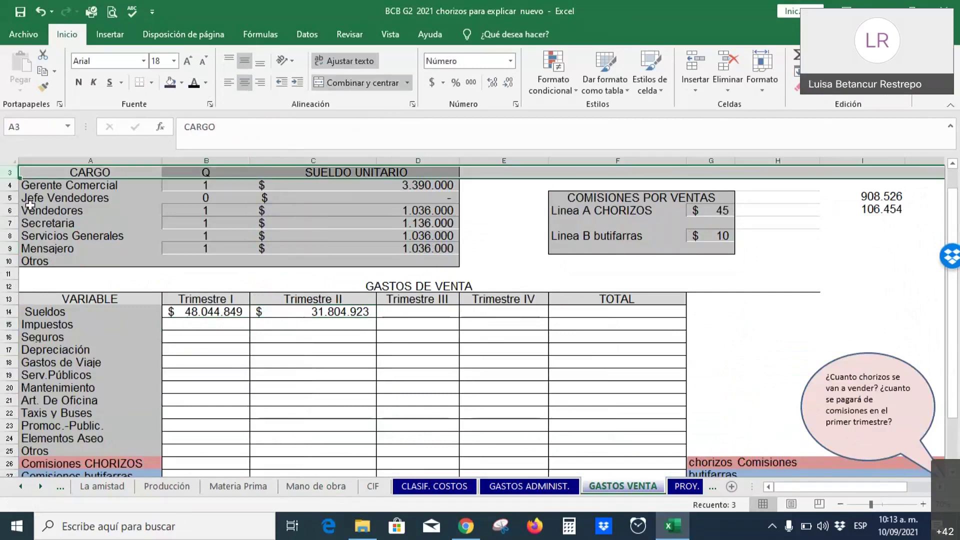
double_click(189, 313)
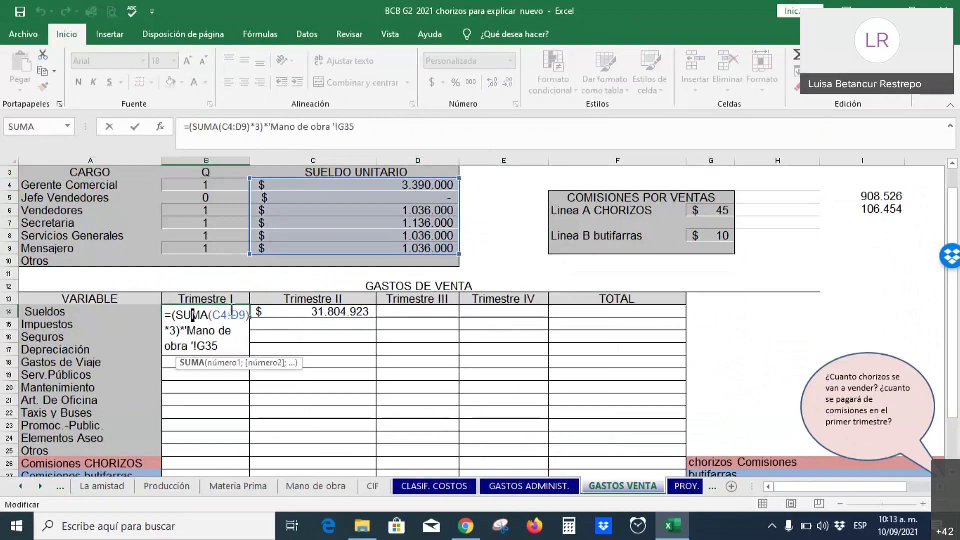
key(Return)
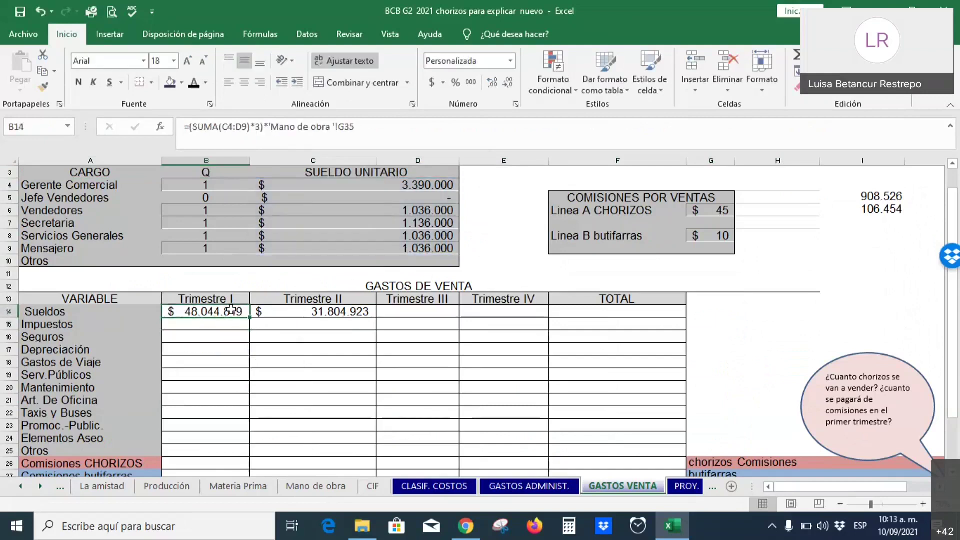
double_click(232, 310)
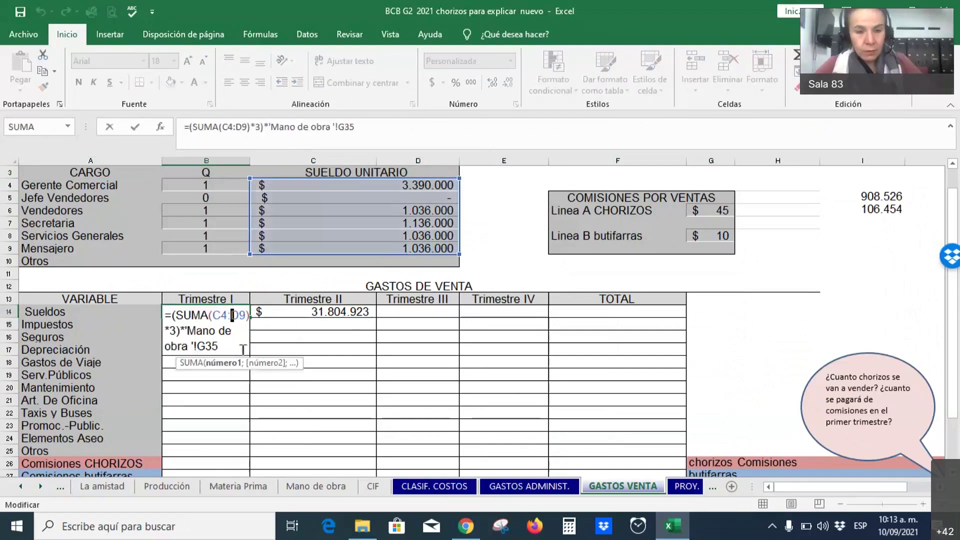
key(Escape)
drag(375, 125, 252, 125)
key(BackSpace)
key(Return)
key(Return)
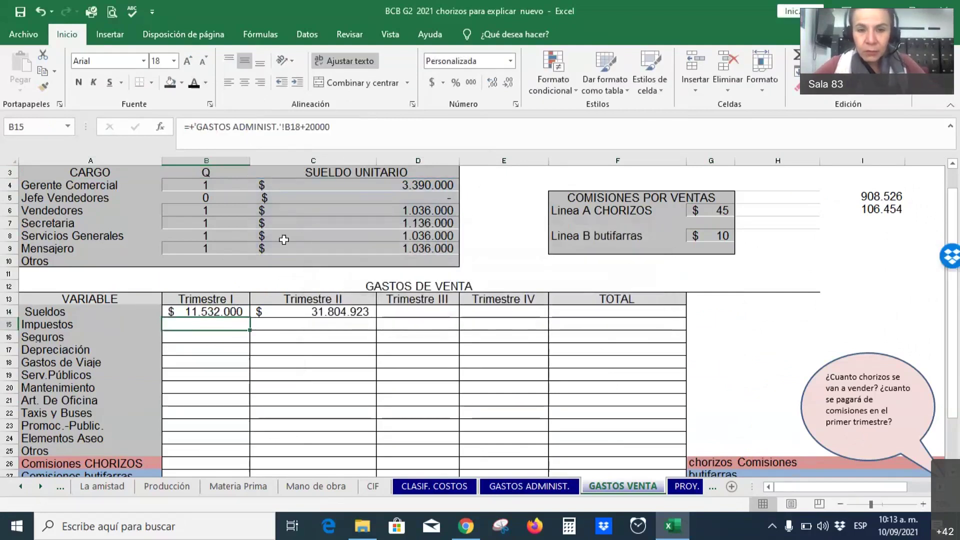
Step: Check the B14 sum formula against the unit salaries in C4:D9 and inspect the individual salary cells
drag(397, 185, 403, 249)
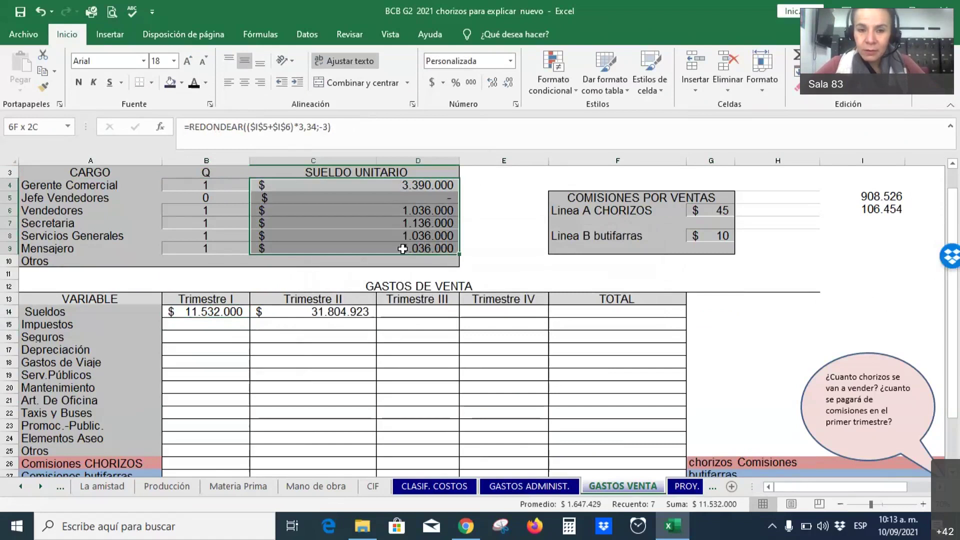
drag(403, 248, 403, 248)
click(206, 310)
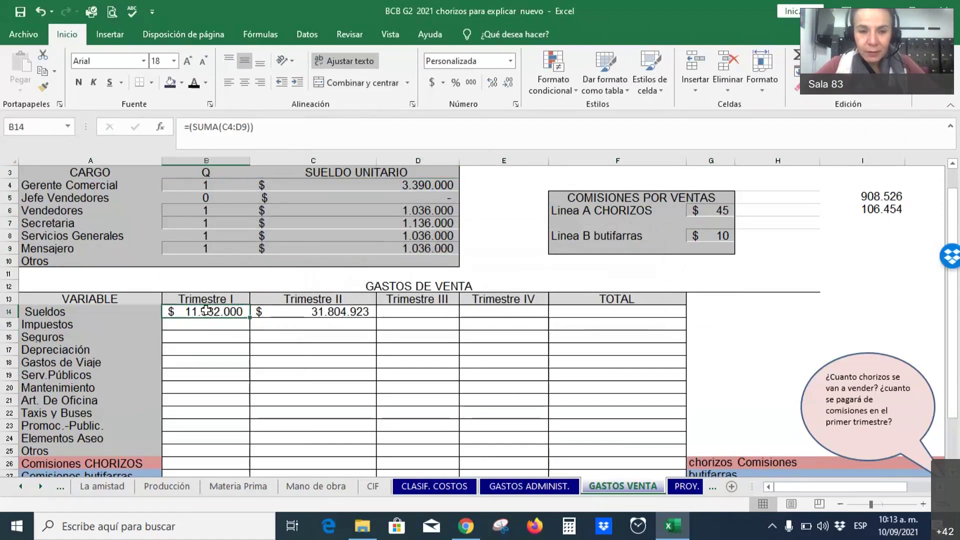
double_click(206, 311)
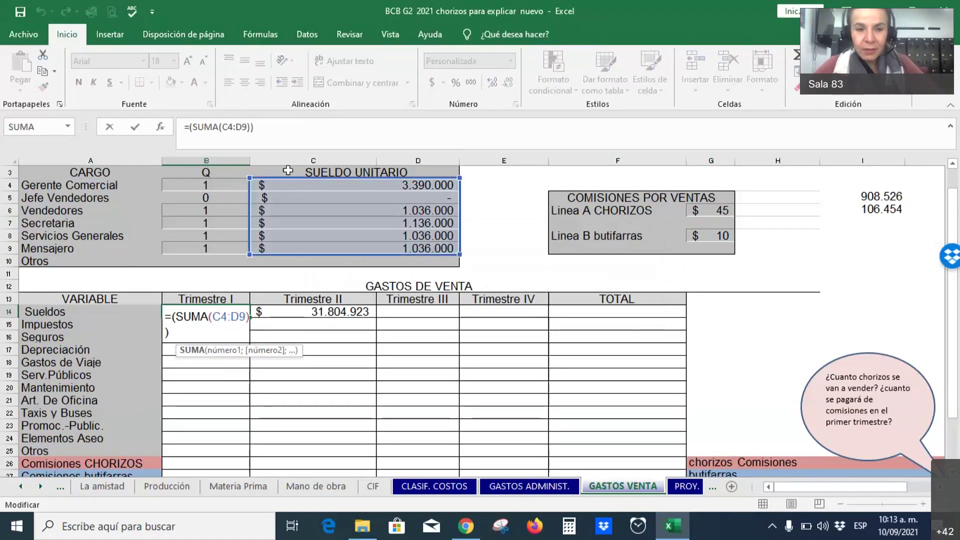
click(276, 126)
key(BackSpace)
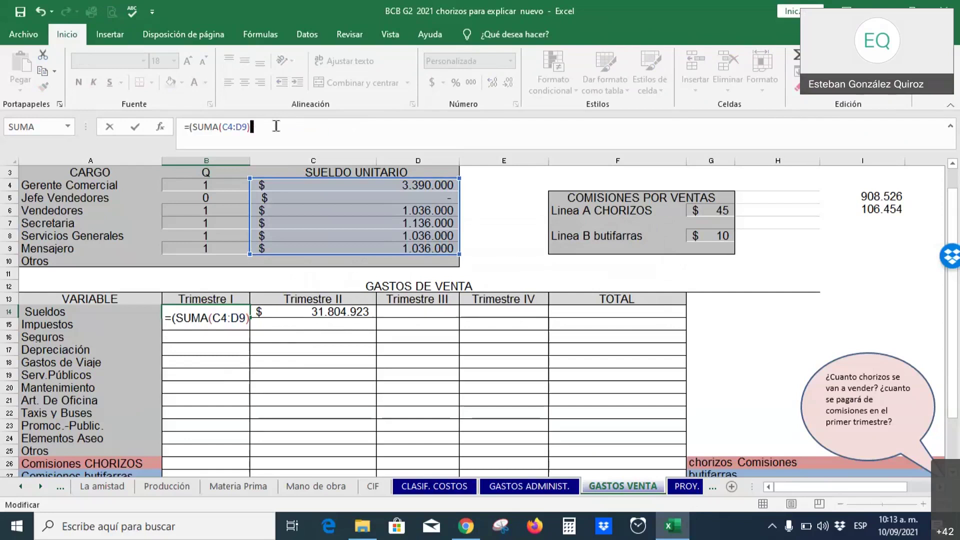
key(ctrl+Return)
drag(368, 188, 374, 252)
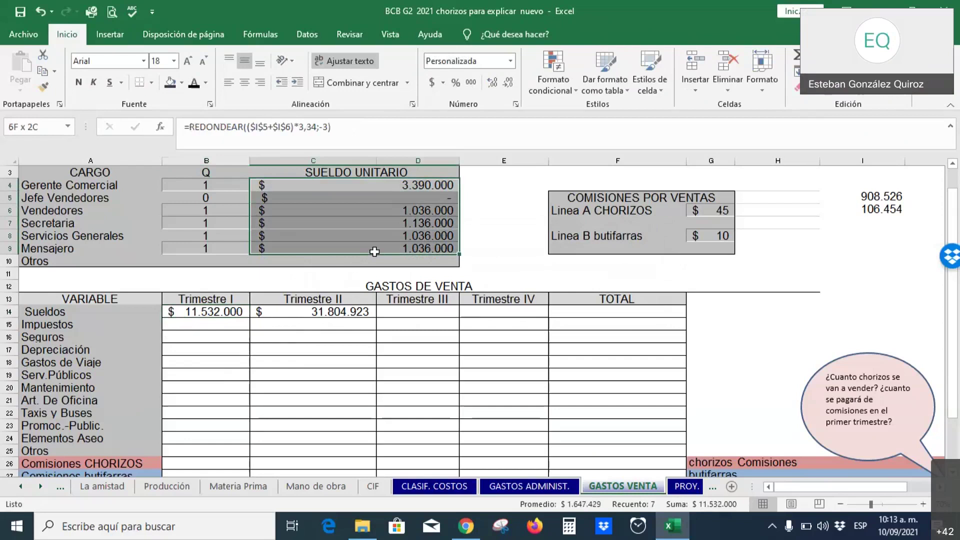
click(381, 196)
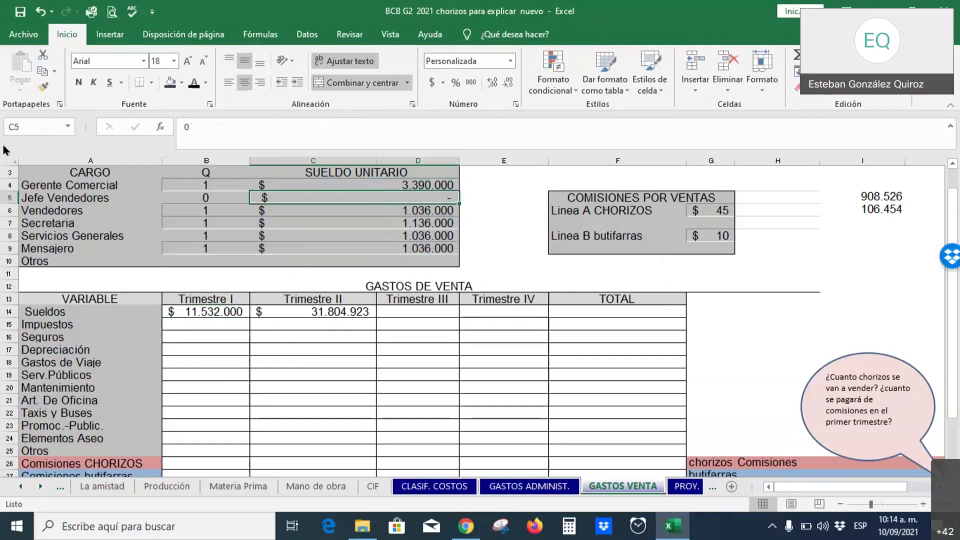
click(414, 186)
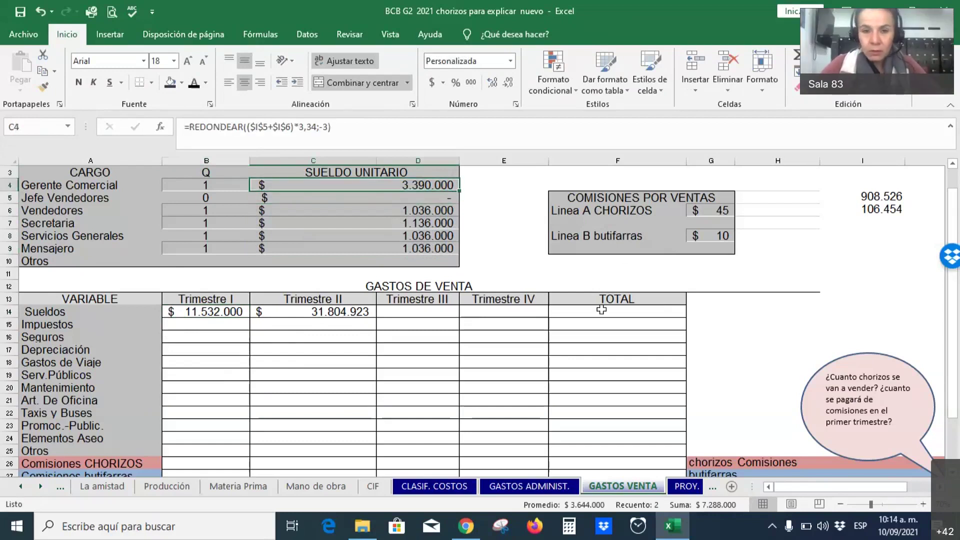
Step: Replace the Trimestre I salary formula in B14 with =(C4+C6+C7+C8+C9), adding the unit salaries individually
click(221, 312)
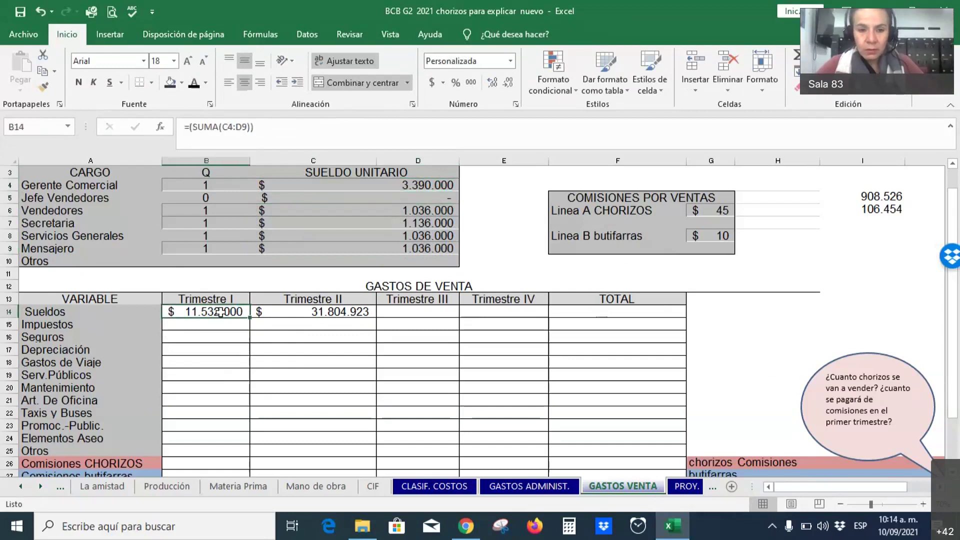
text(=)
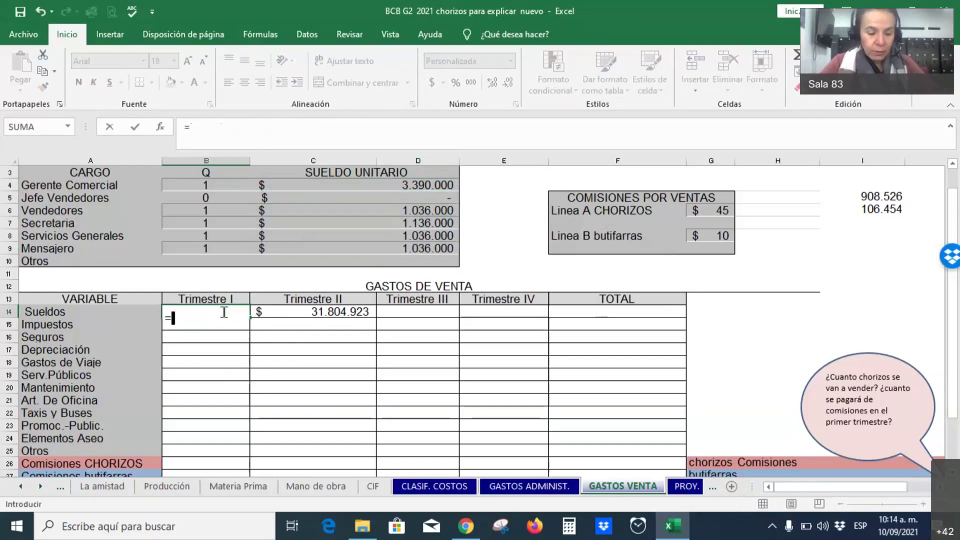
text(()
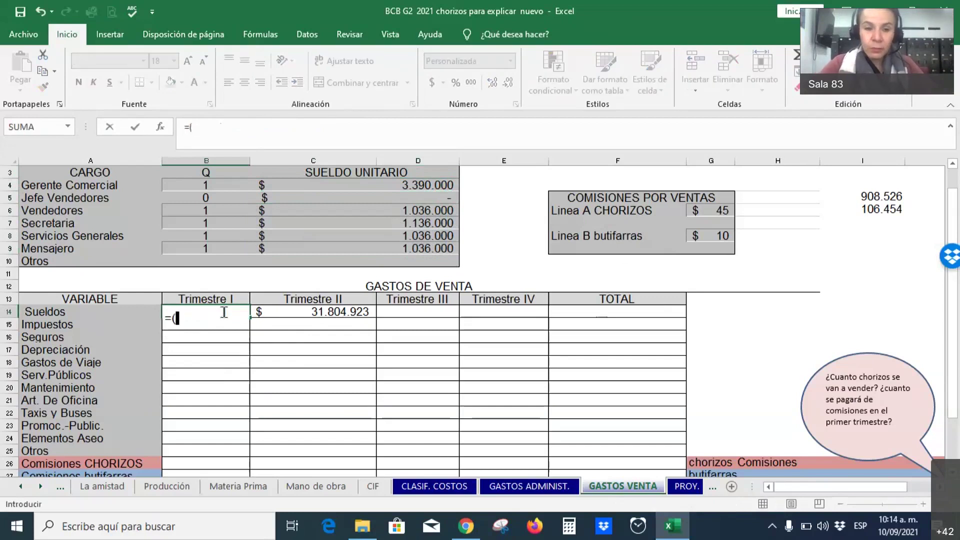
click(403, 186)
text(+)
click(410, 211)
text(+)
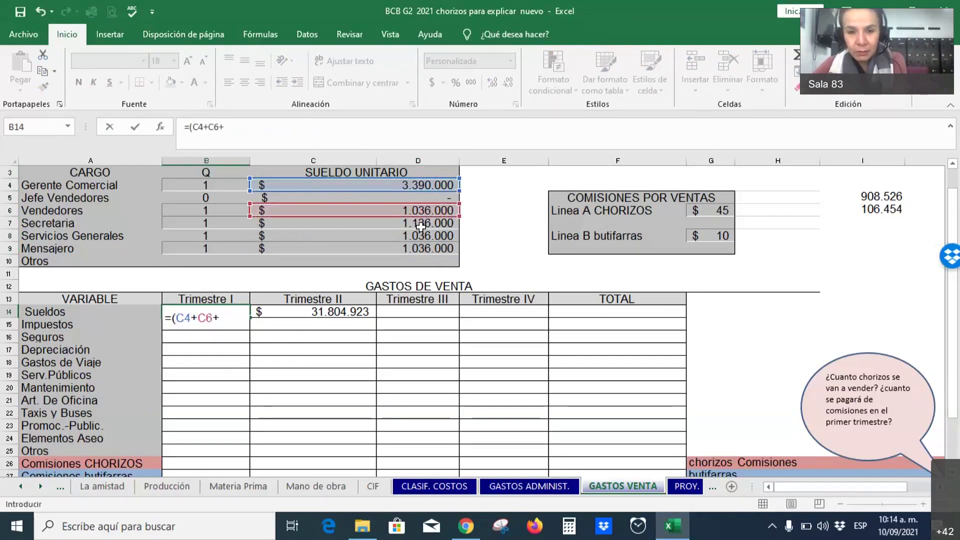
click(421, 225)
text(+)
click(415, 235)
text(+)
click(415, 246)
key(F2)
text())
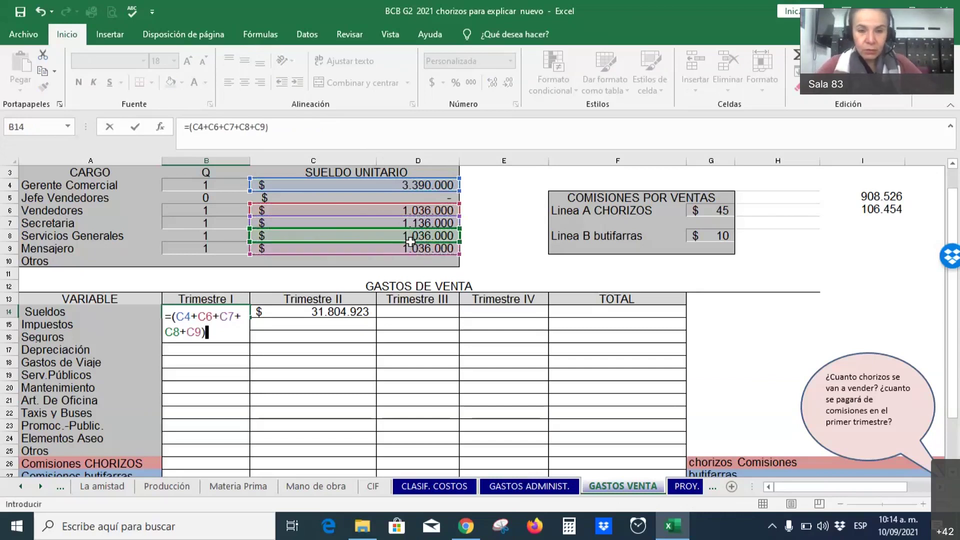
key(Return)
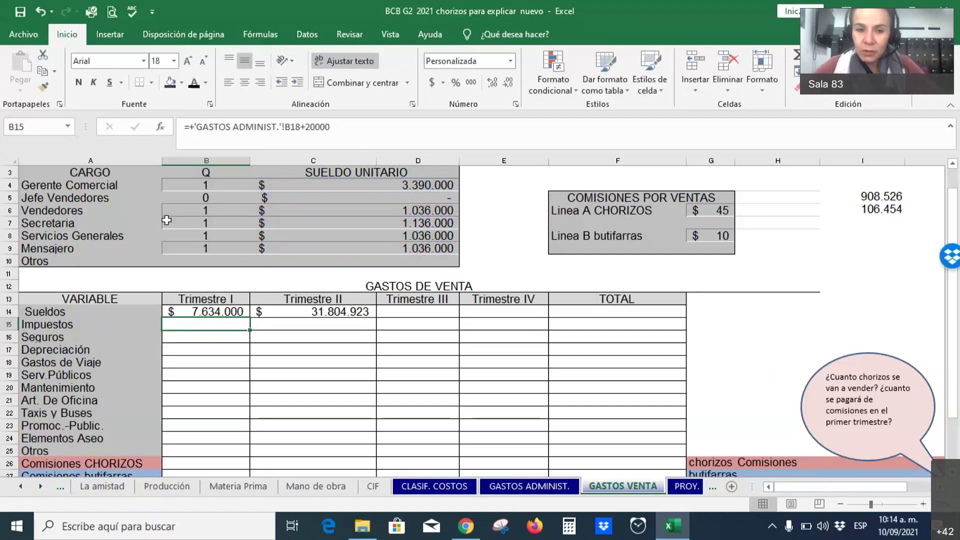
Step: Multiply the salary sum in B14 by 3 to cover the quarter's months
double_click(225, 310)
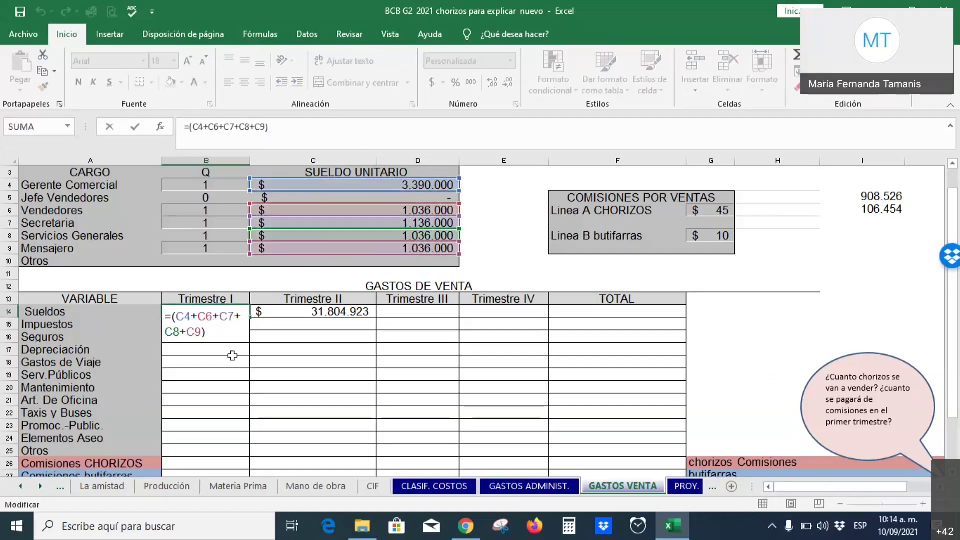
click(307, 128)
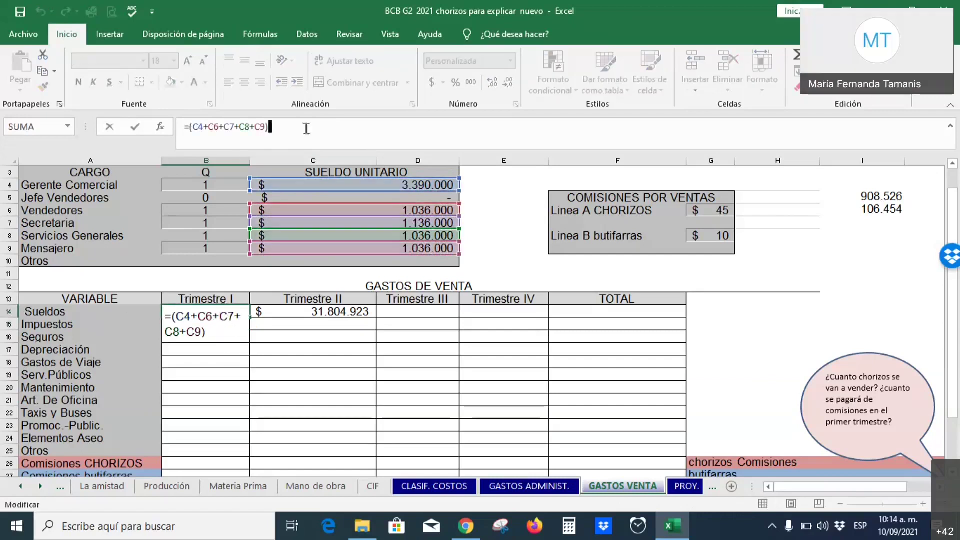
text(*3)
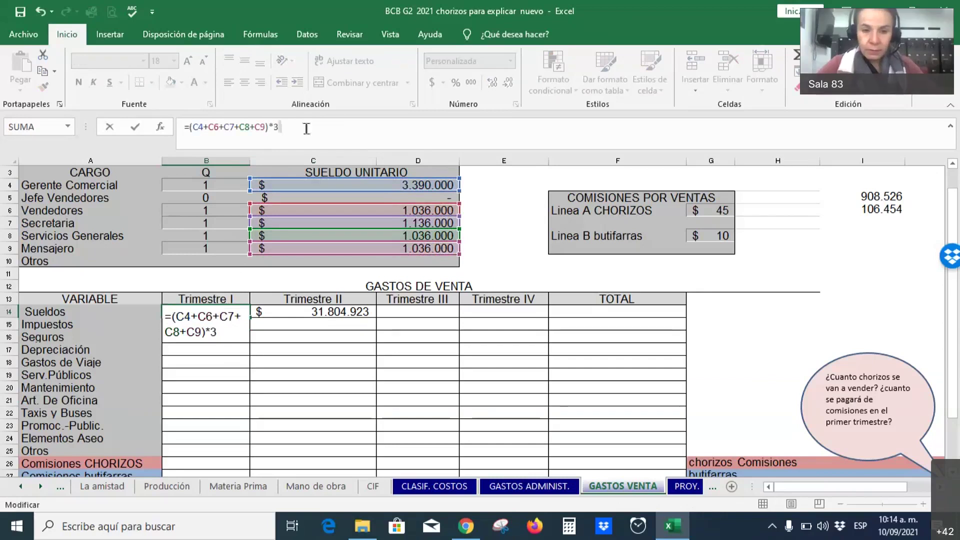
key(Return)
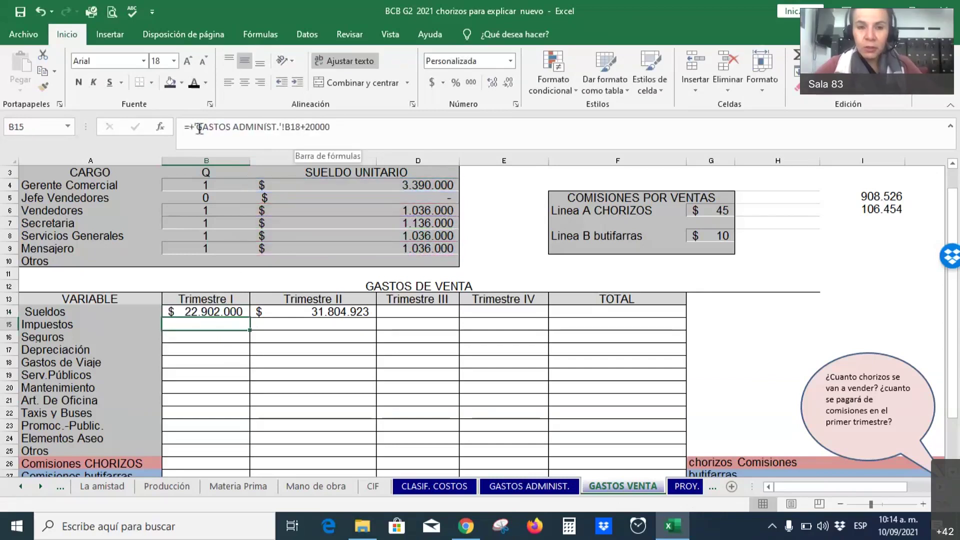
Step: Enclose the B14 salary product in parentheses and multiply it by cell G35 of the Mano de obra sheet
click(180, 307)
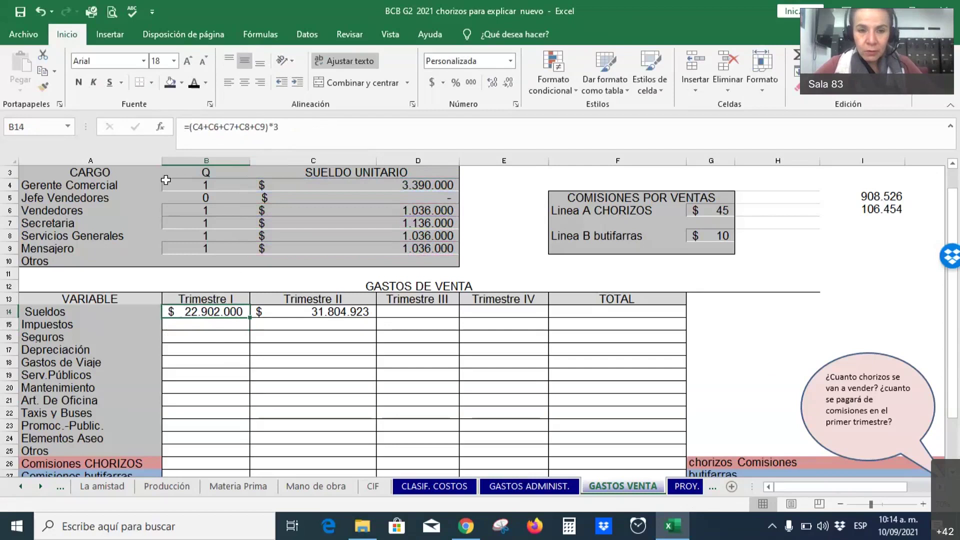
double_click(203, 311)
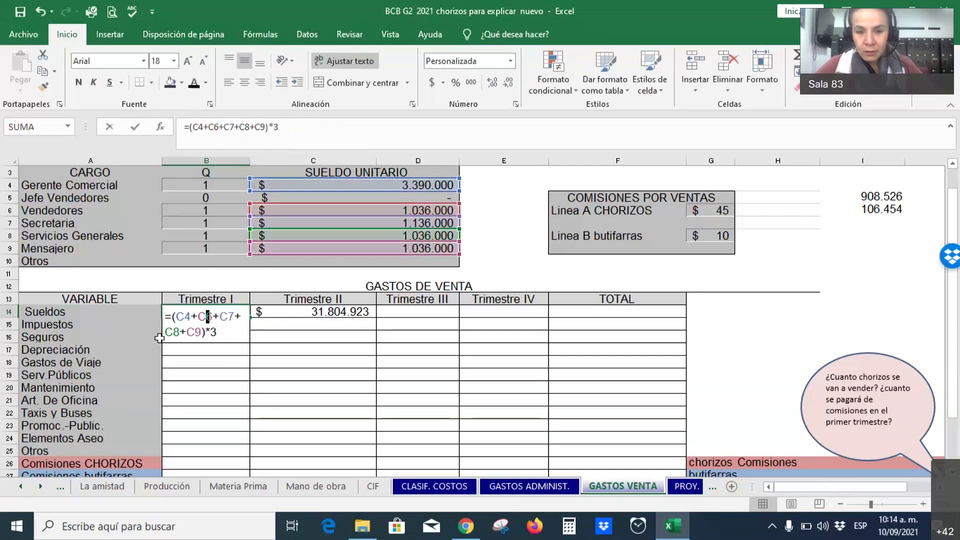
click(168, 317)
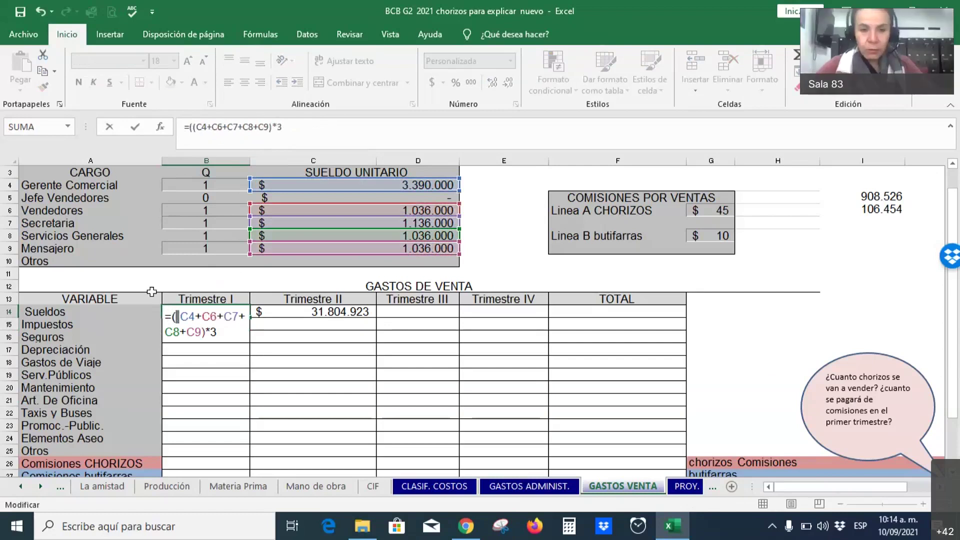
text(()
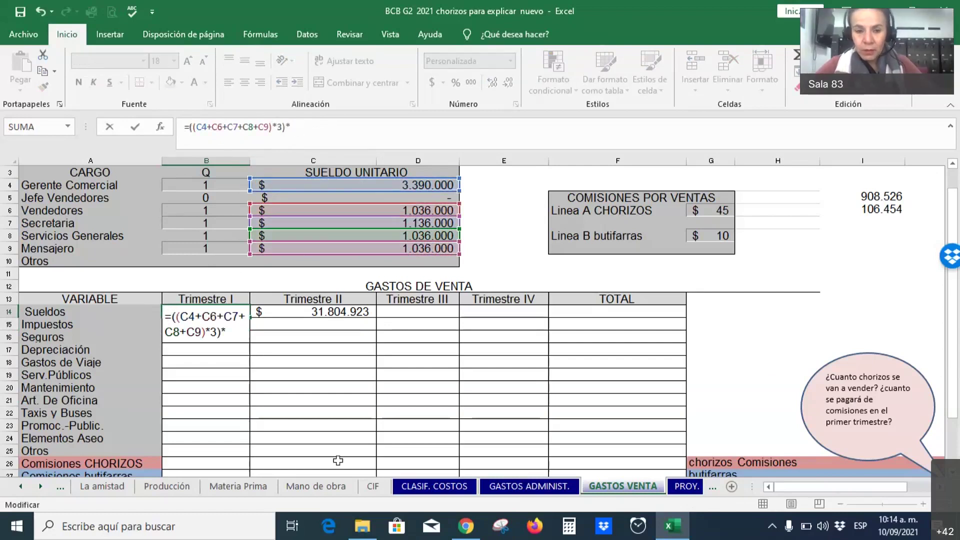
click(302, 486)
click(693, 333)
key(Return)
key(Up)
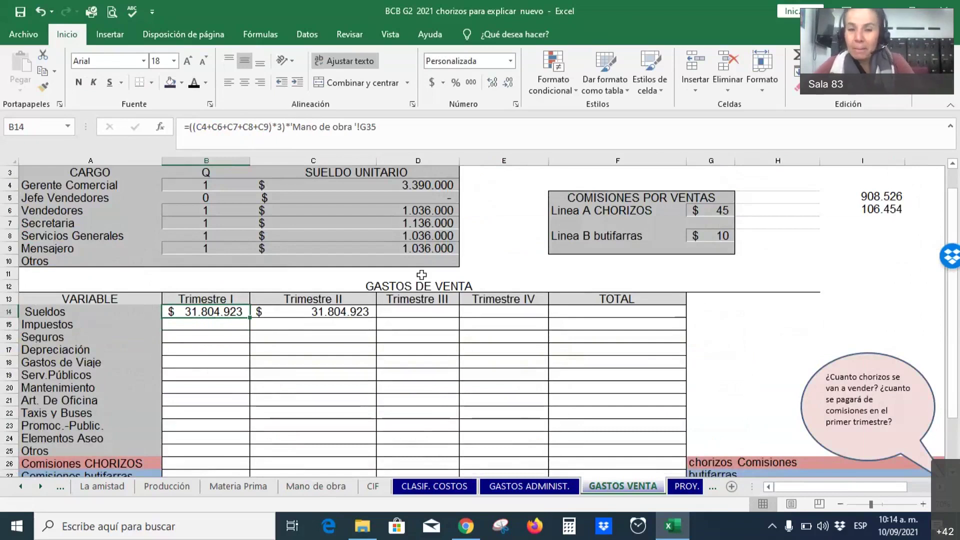
Step: Add the rounding function REDONDEAR at the start of the Trimestre I salary formula in B14
click(300, 211)
shift+click(310, 234)
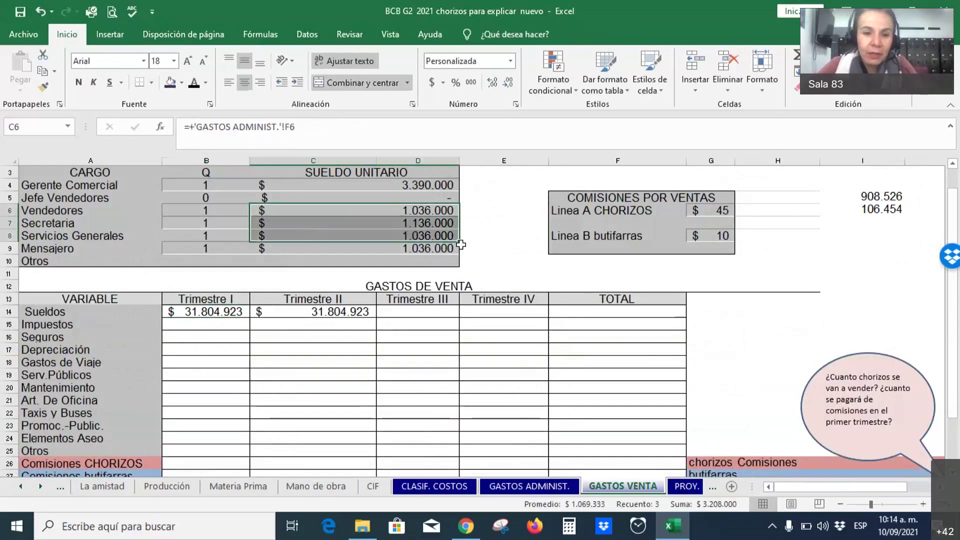
click(242, 312)
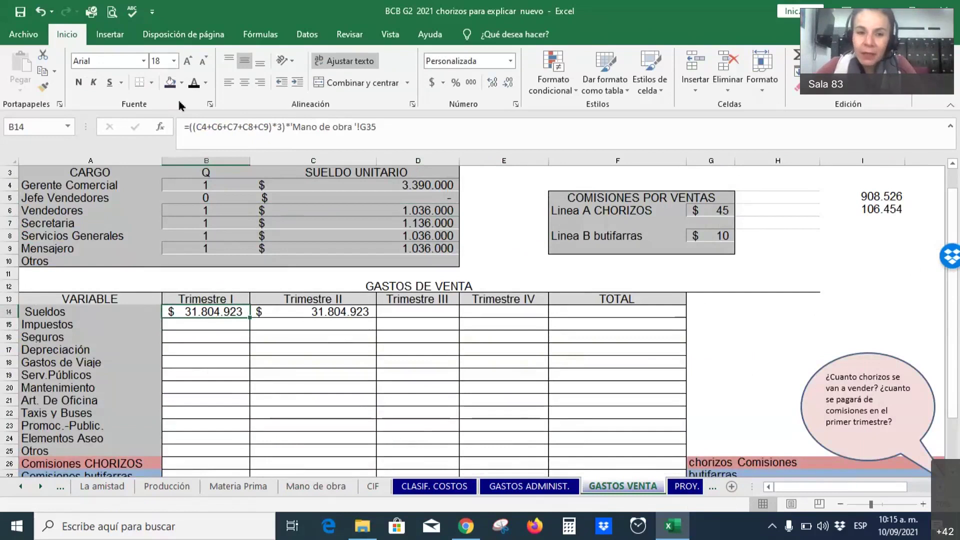
click(188, 131)
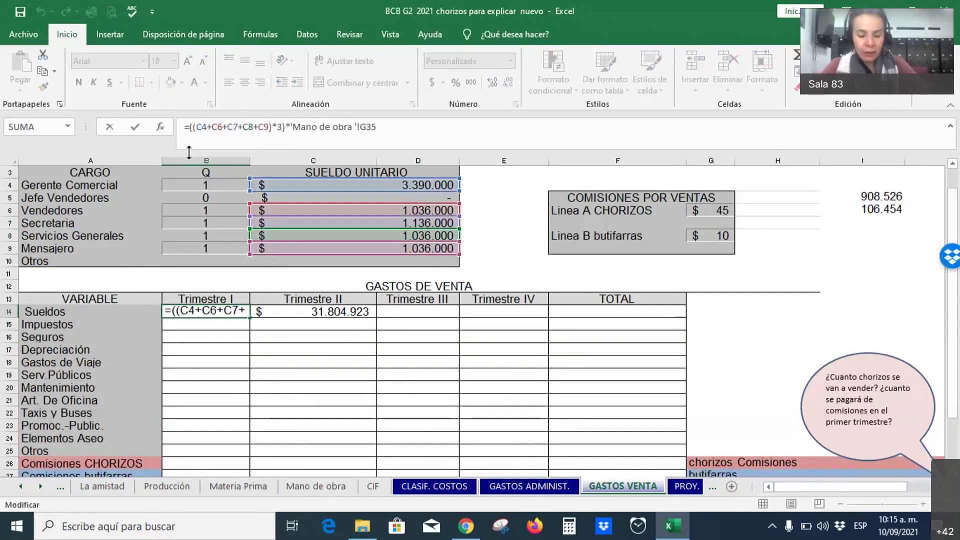
text(red)
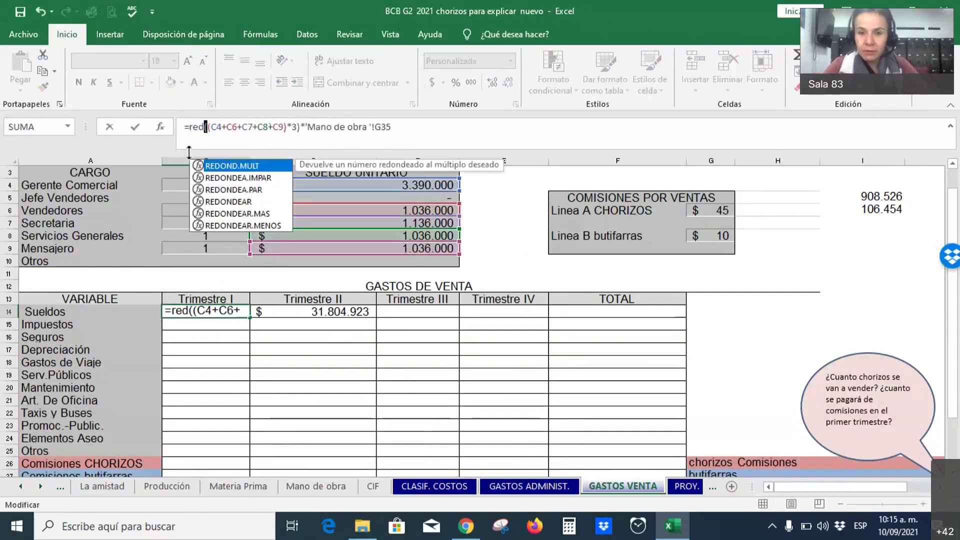
text(ondear)
key(Return)
key(Return)
key(Return)
key(Return)
key(Up)
key(Up)
key(Up)
key(Up)
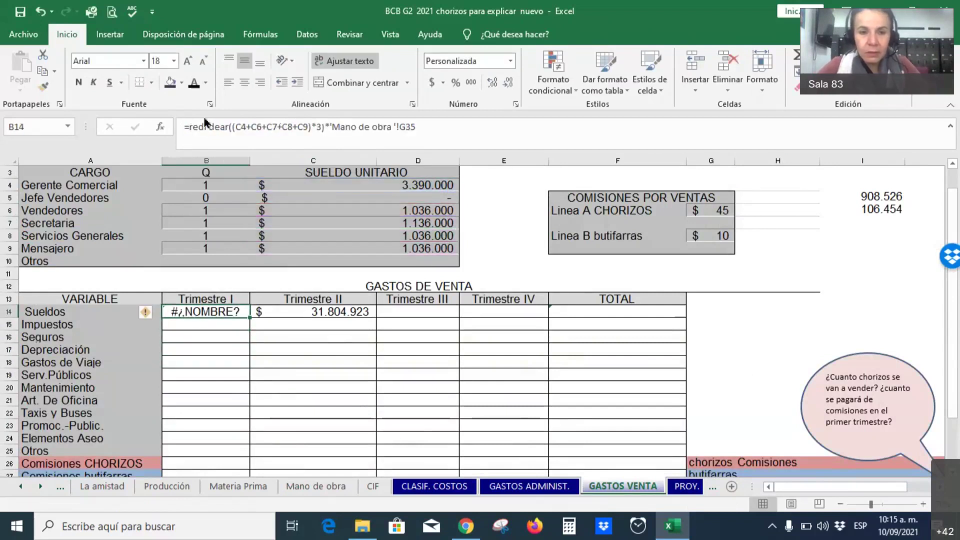
Step: Correct the function name in B14 to redondear, enclose the whole product in its parentheses, and round it to 0 decimals
drag(229, 126, 201, 127)
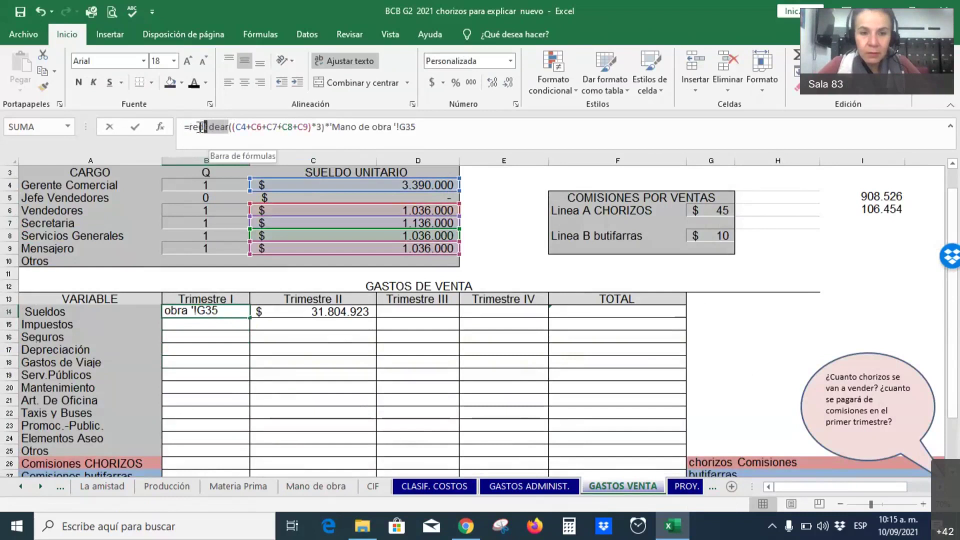
text(ondear()
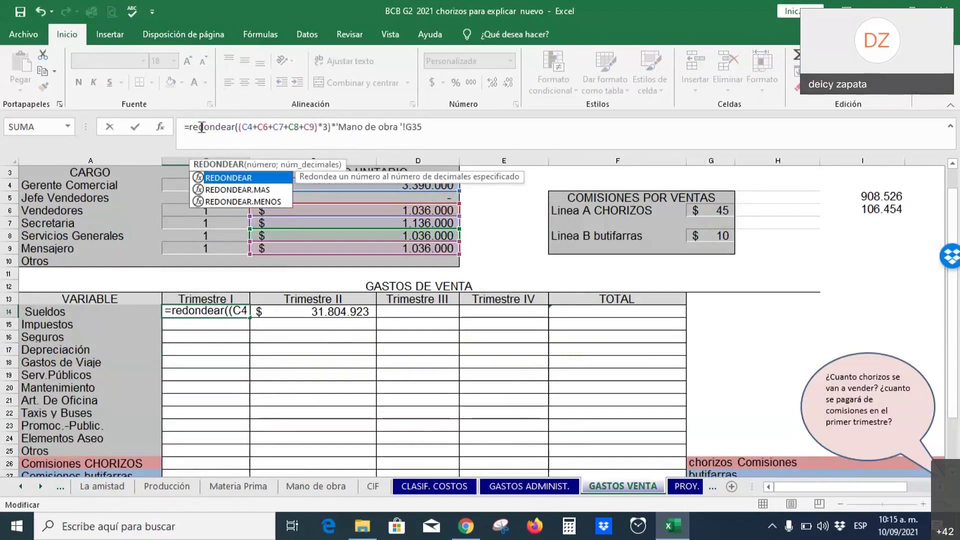
key(Left)
key(Left)
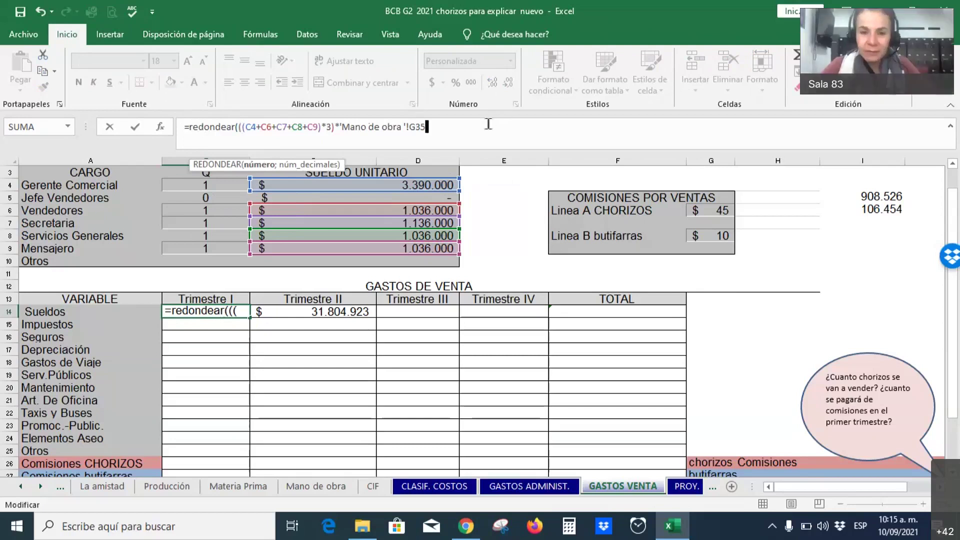
text(;0))
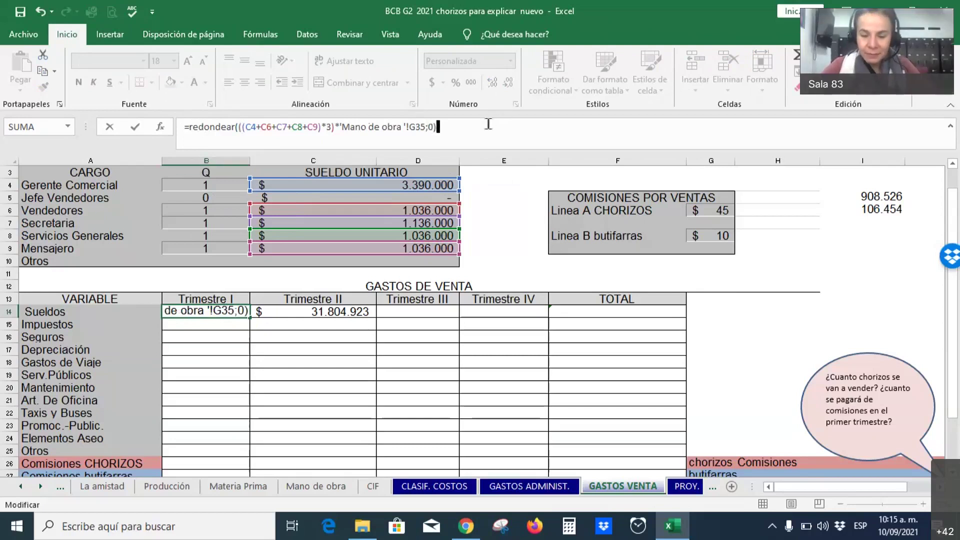
key(Return)
key(Up)
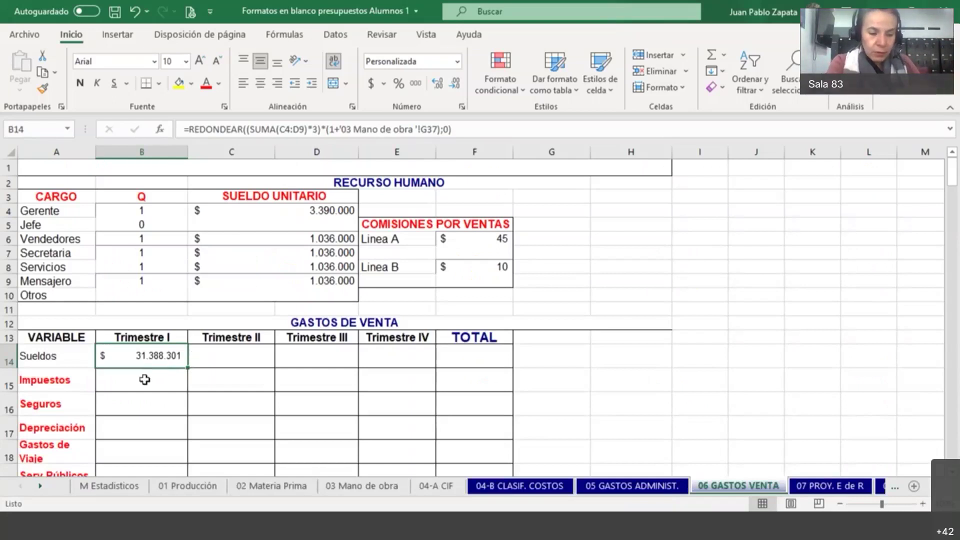
Step: Examine the REDONDEAR salary formula in B14 of the 06 GASTOS VENTA sheet in the student's workbook
double_click(160, 356)
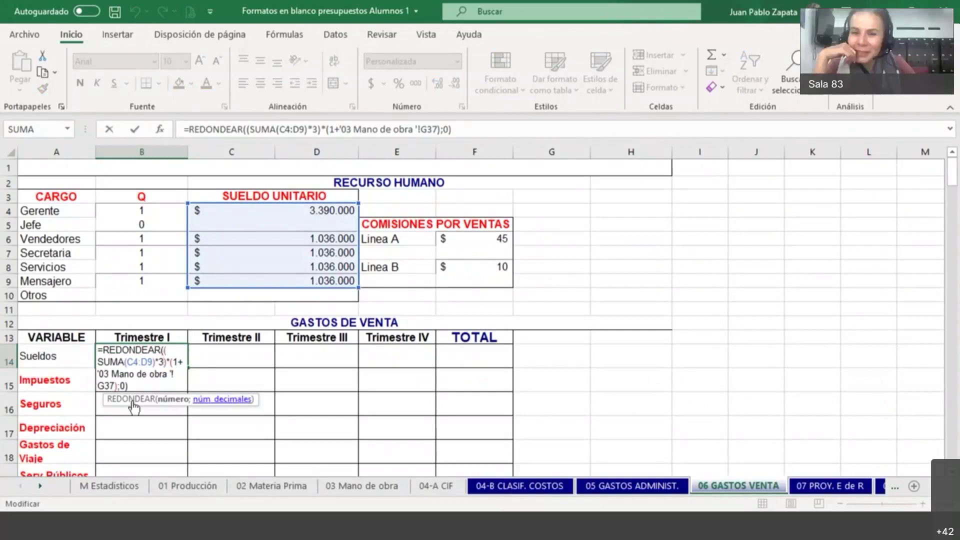
click(149, 384)
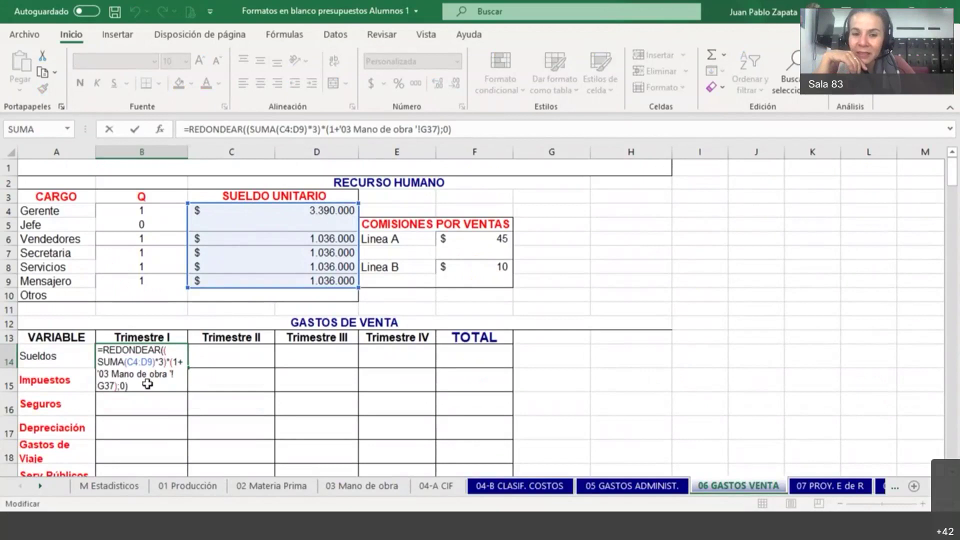
key(Return)
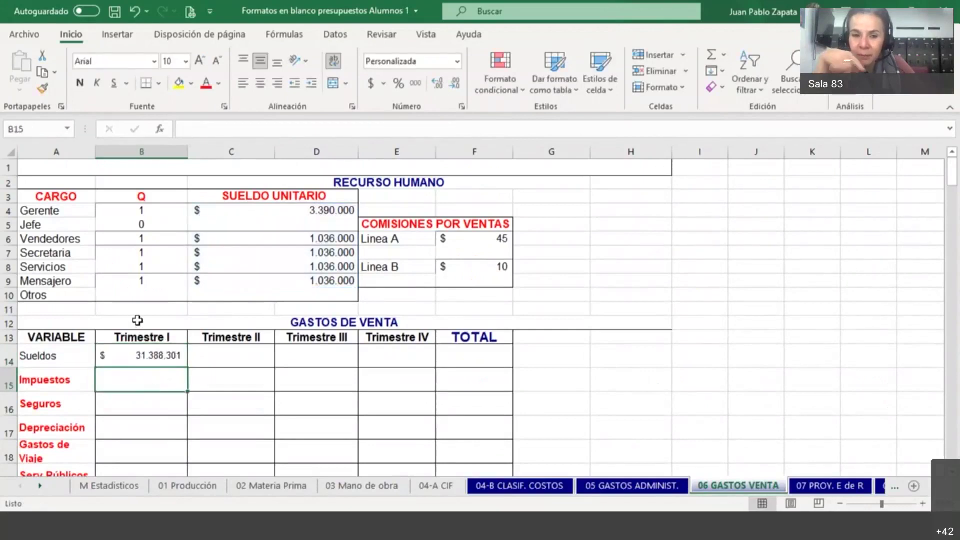
Step: Set the Secretaria's unit salary in C7 to 1136000
click(320, 255)
text(1)
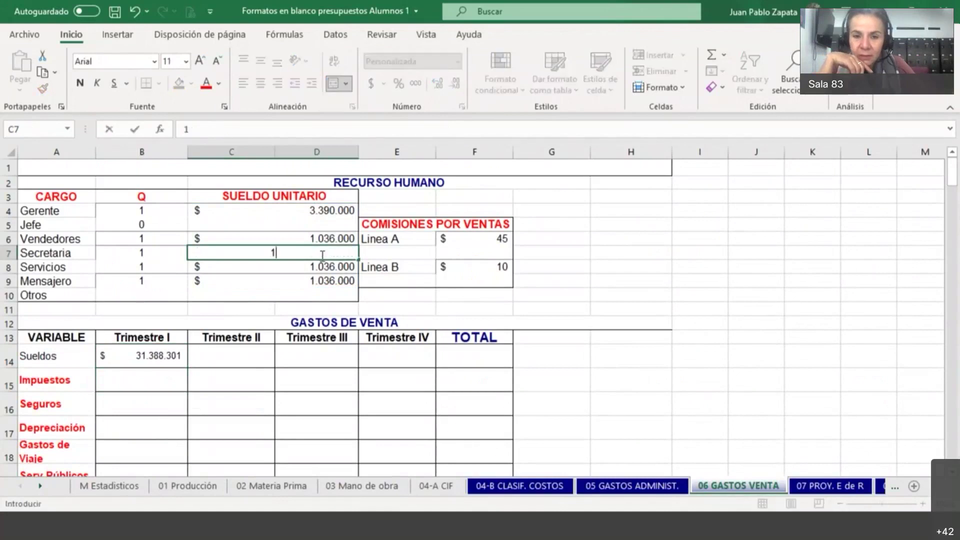
text(136000)
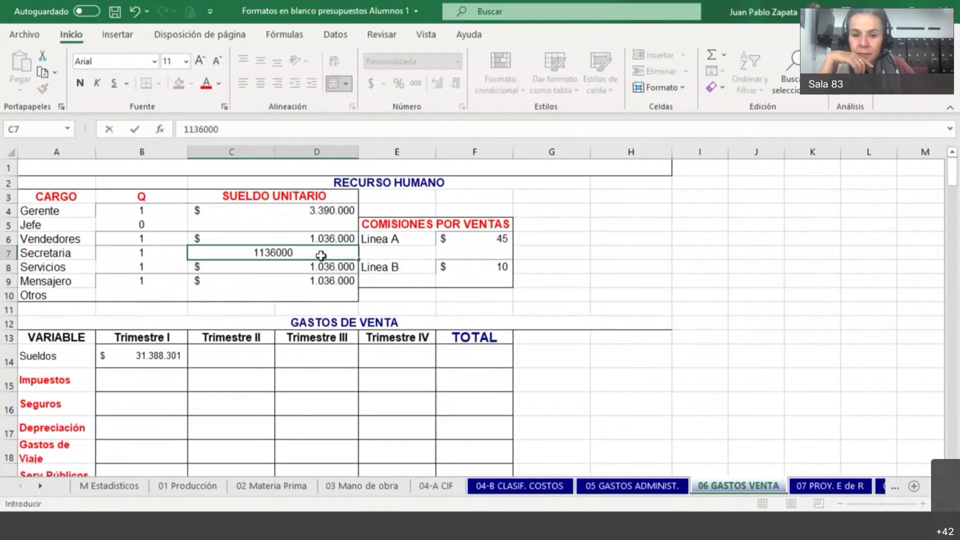
key(Return)
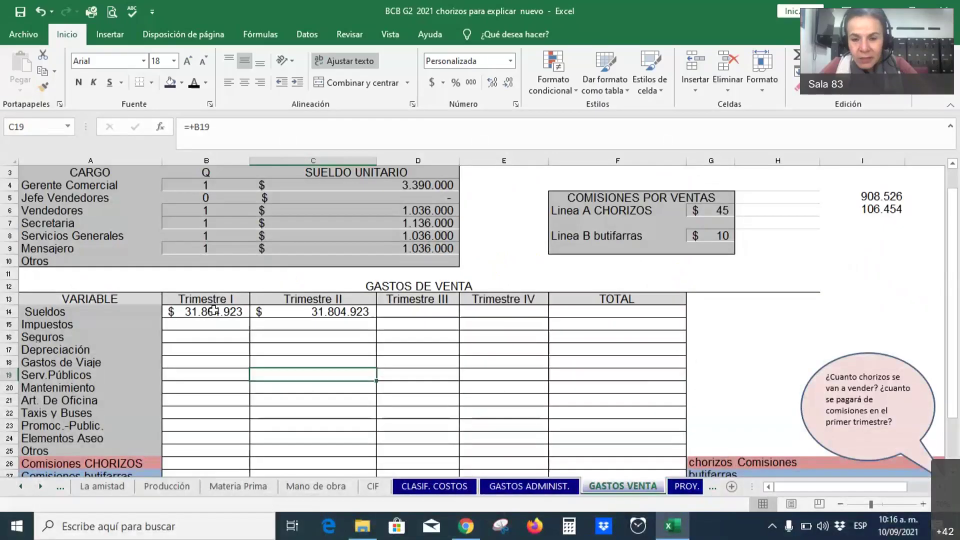
Step: Copy the rounded Sueldos formula from B14 across the Trimestre II, III and IV cells through E14
drag(205, 311, 533, 309)
key(ctrl+d)
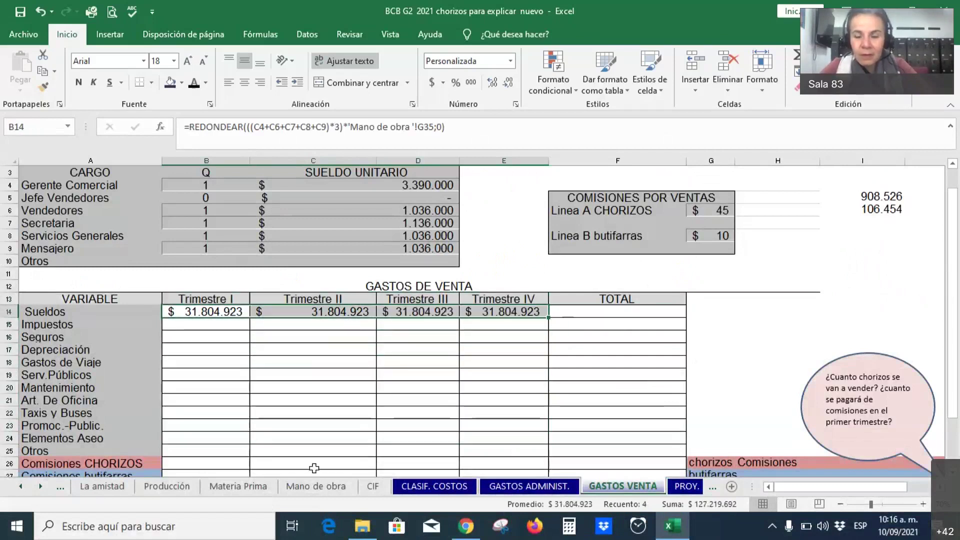
click(366, 453)
scroll(366, 453, down, 1)
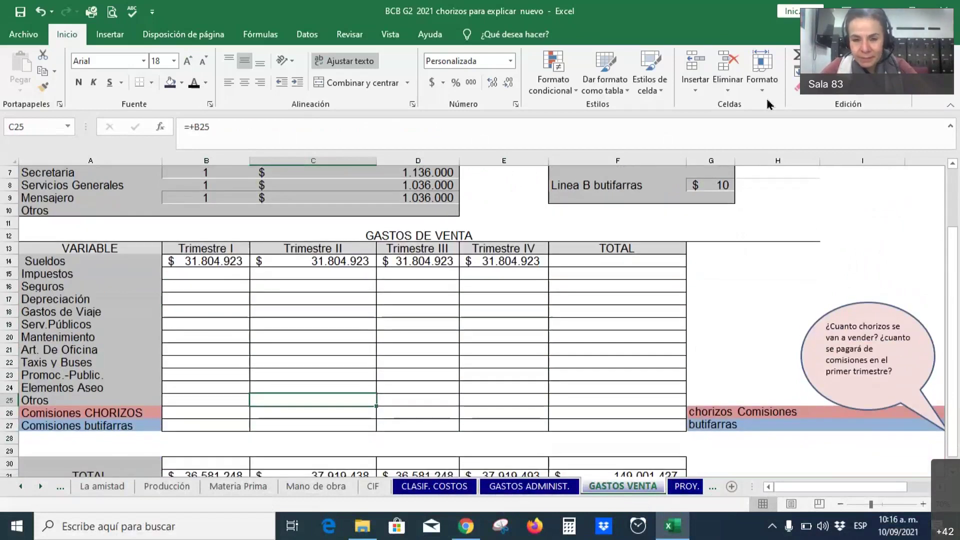
scroll(315, 208, up, 2)
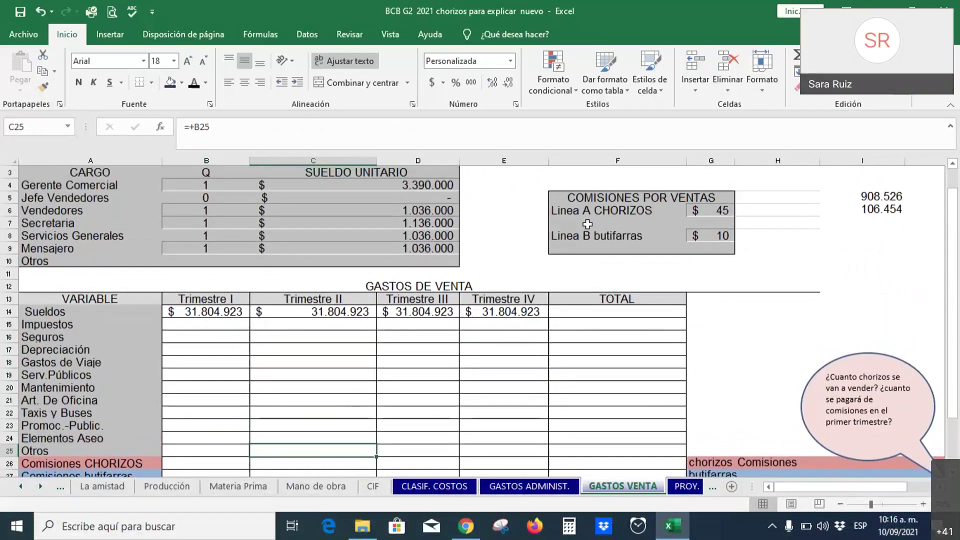
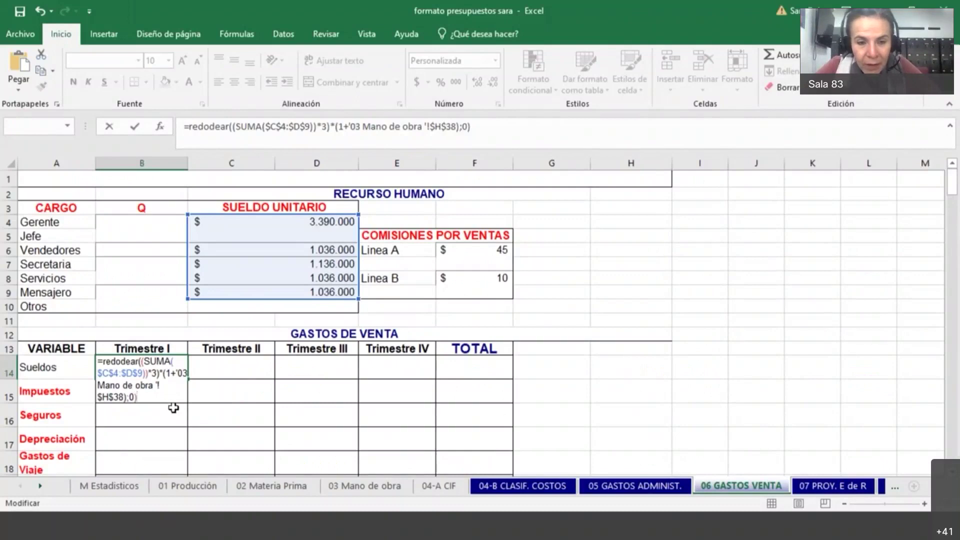
Step: Correct the misspelled function name in the B14 salary formula to redondear and try to enter the formula
click(121, 362)
text(n)
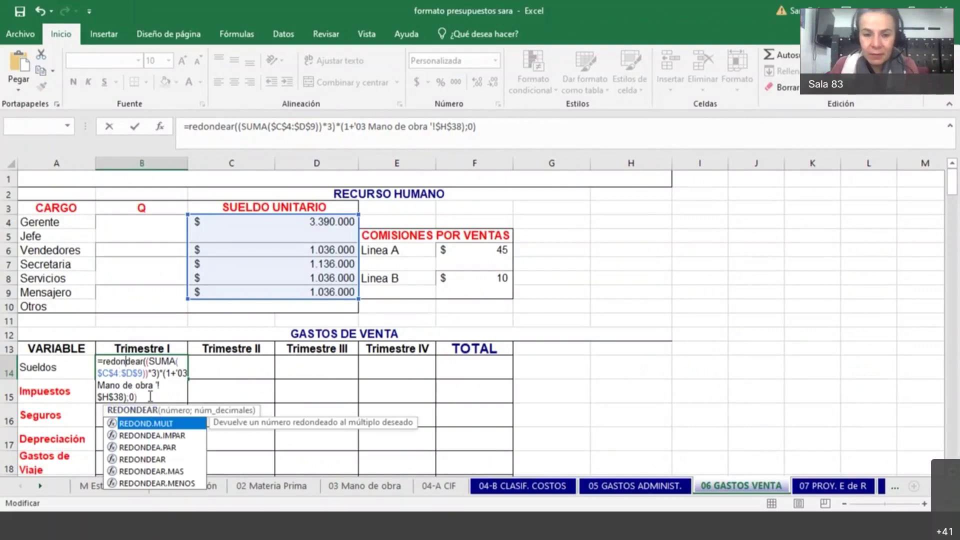
key(Return)
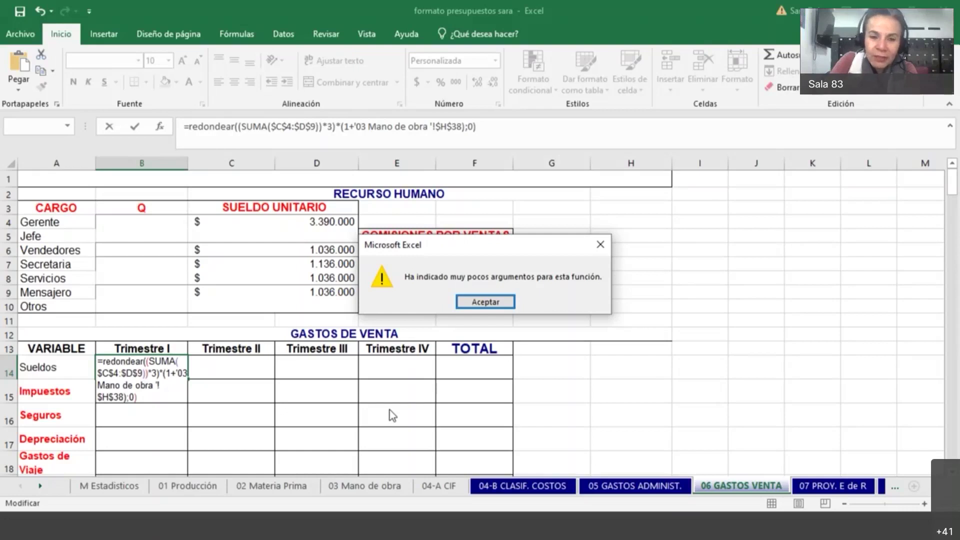
click(494, 303)
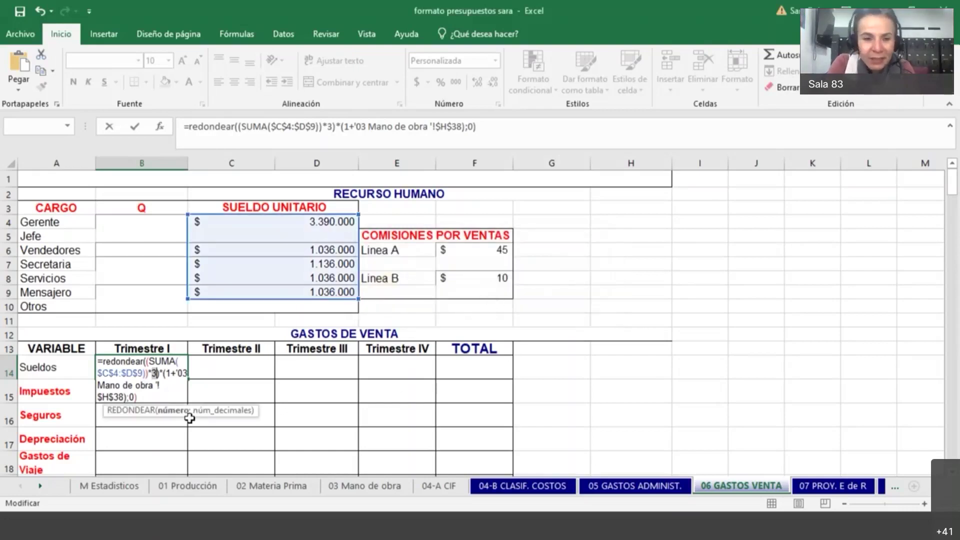
Step: Remove the extra closing parenthesis after $D$9 in the B14 salary formula
click(157, 400)
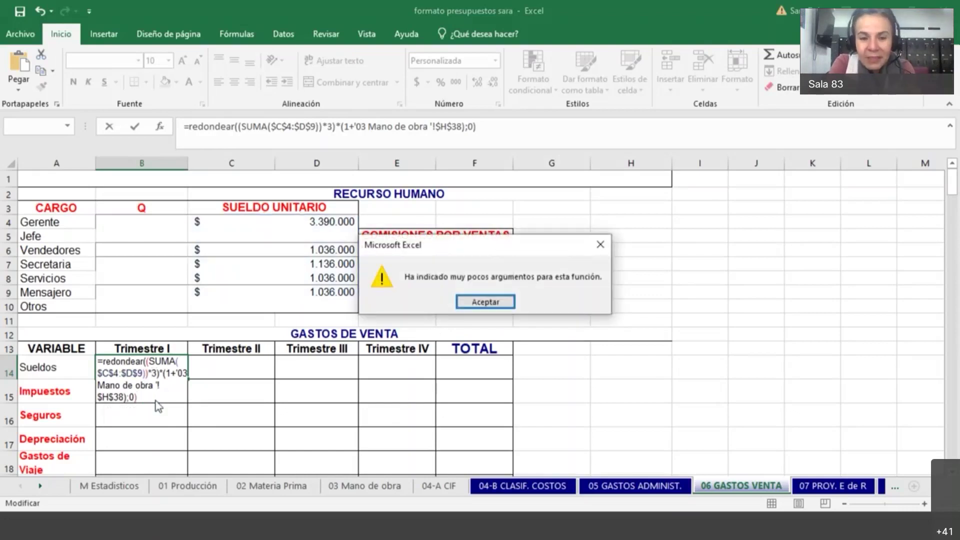
click(492, 310)
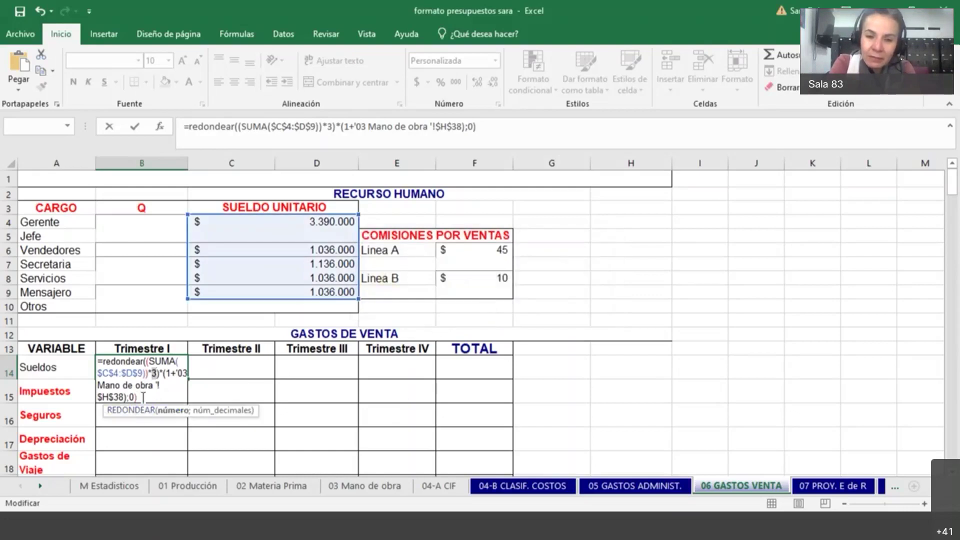
click(143, 397)
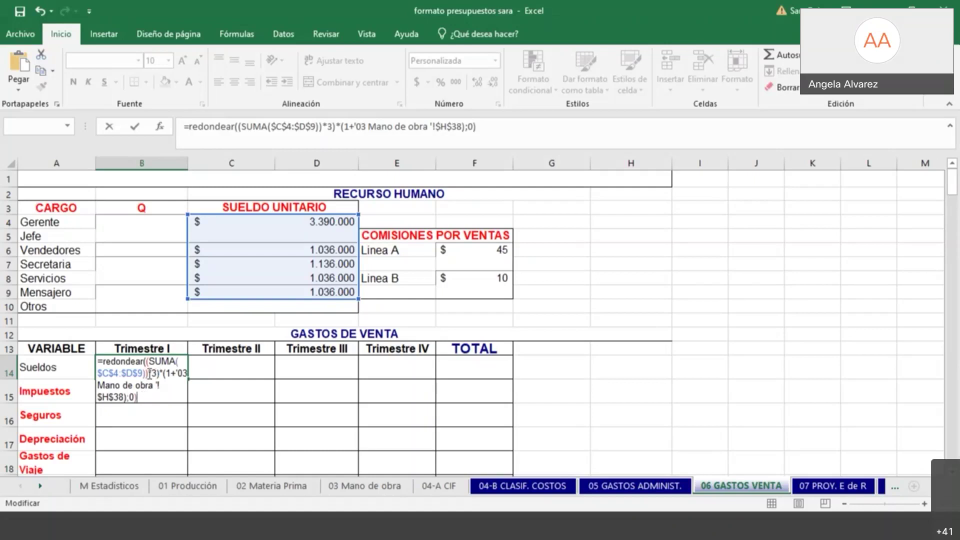
click(146, 373)
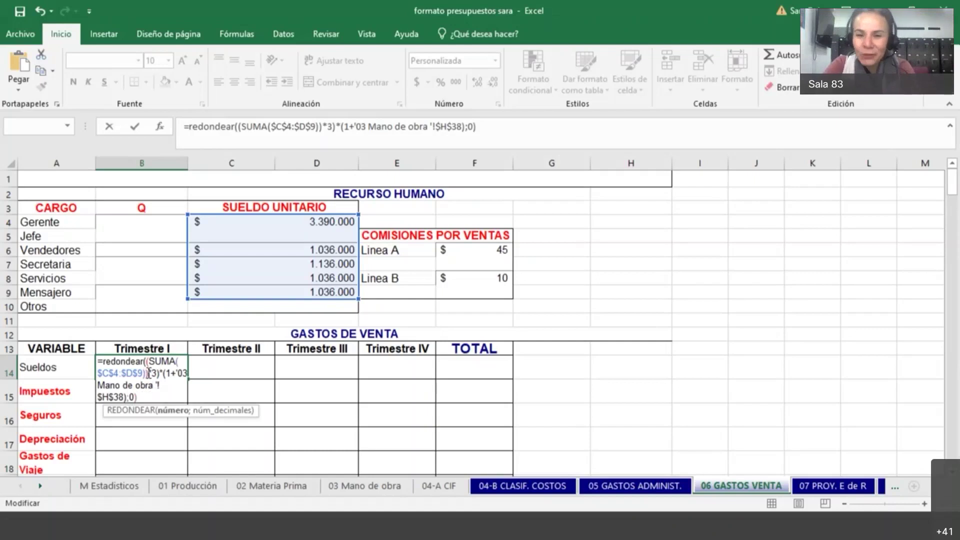
key(BackSpace)
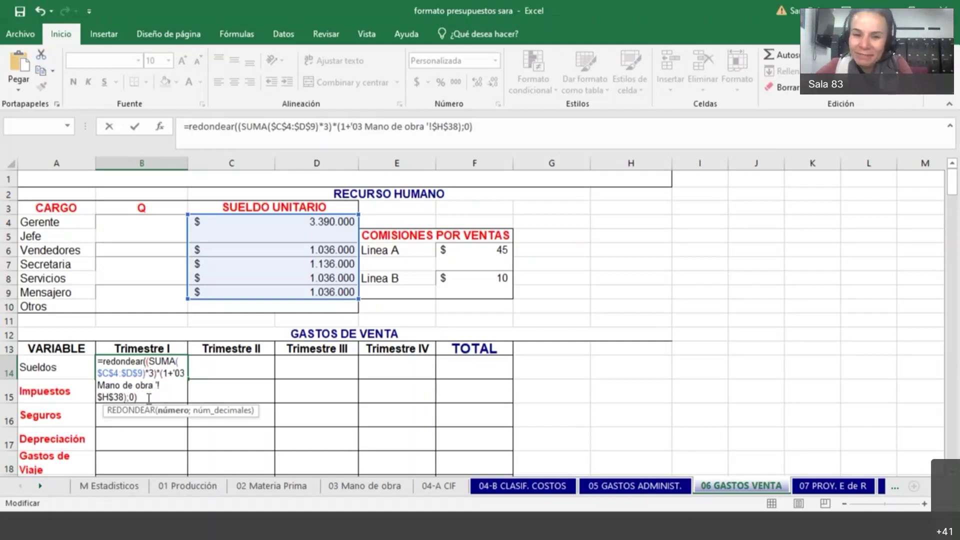
click(149, 399)
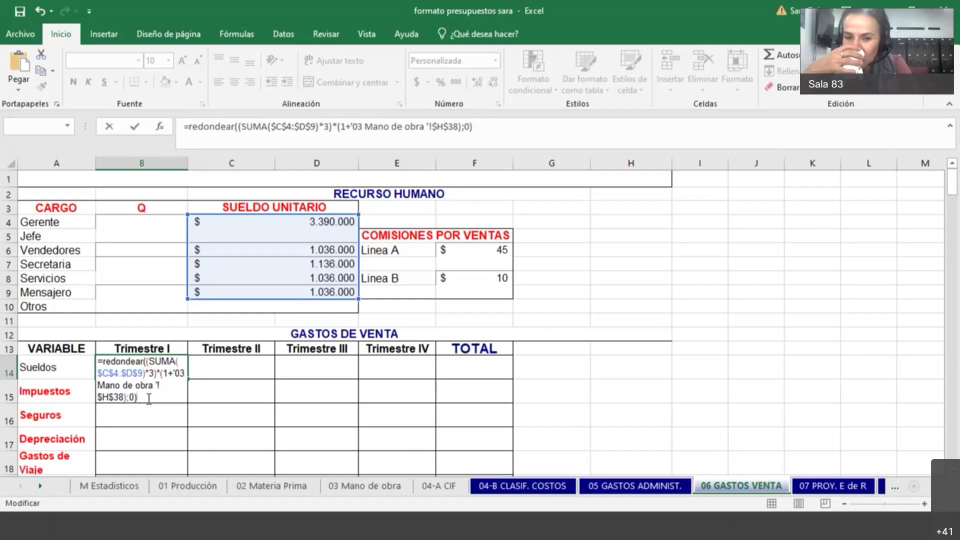
click(147, 398)
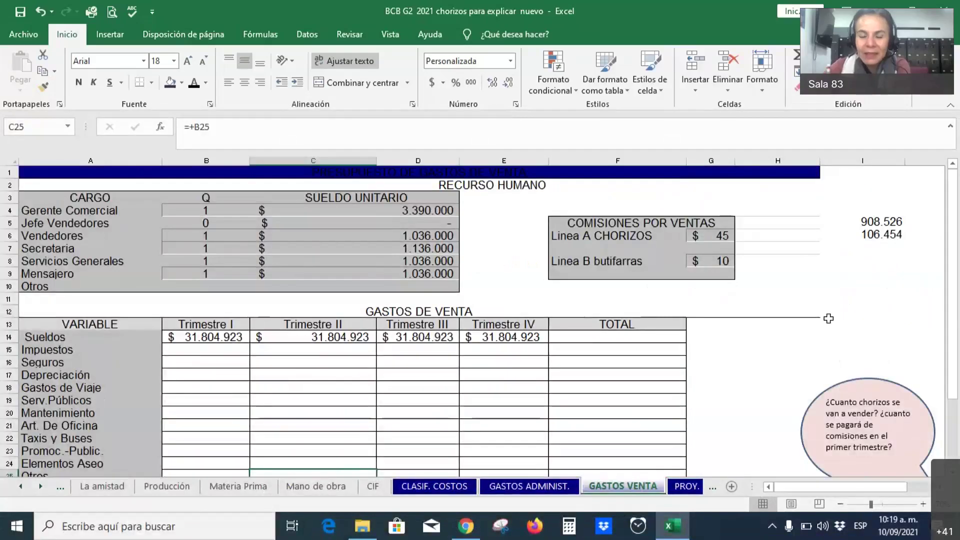
click(720, 237)
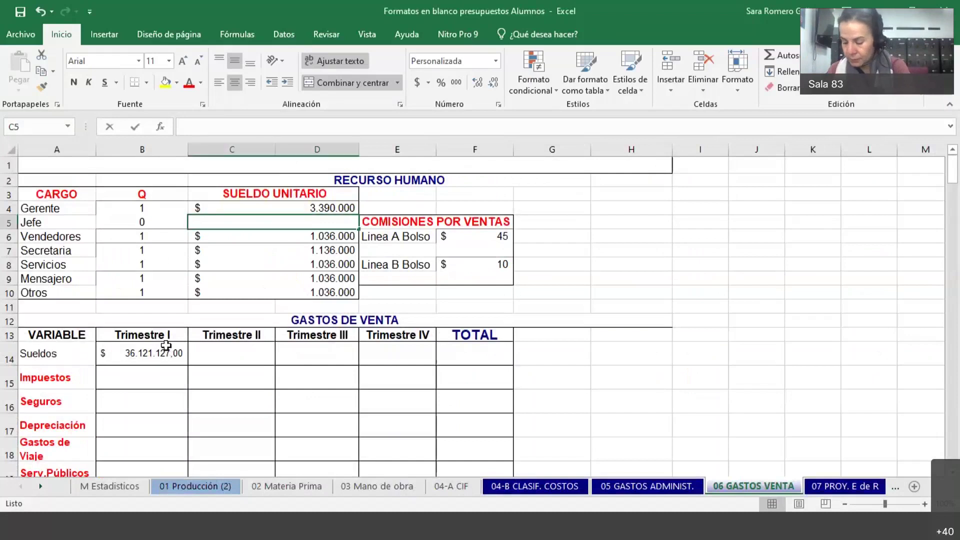
Step: Leave the Jefe's unit salary in C5 blank and clear the Otros unit salary in C10
key(F2)
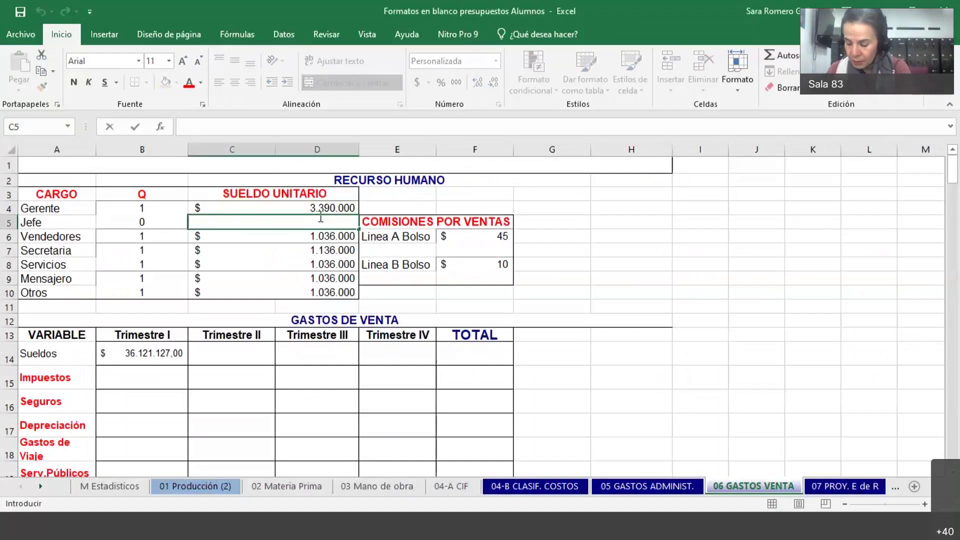
key(Return)
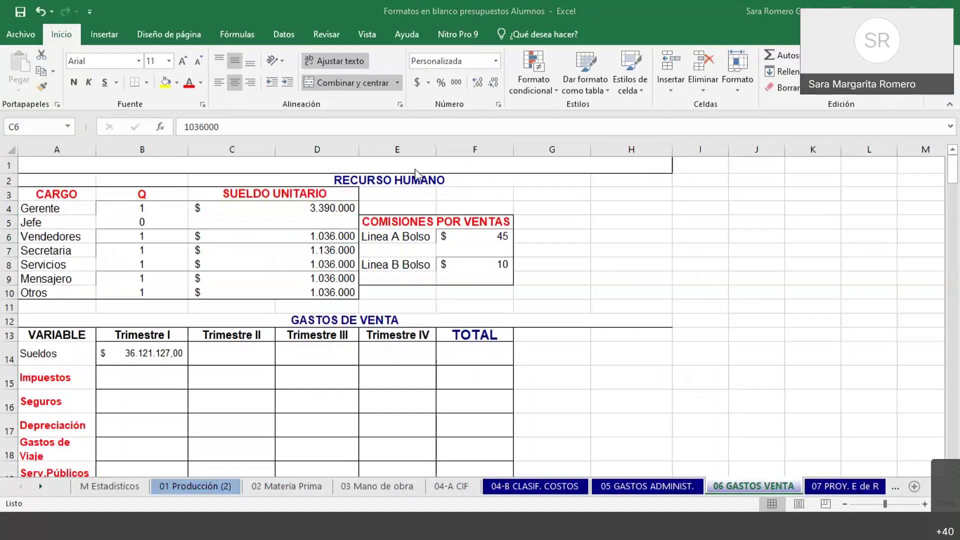
double_click(323, 292)
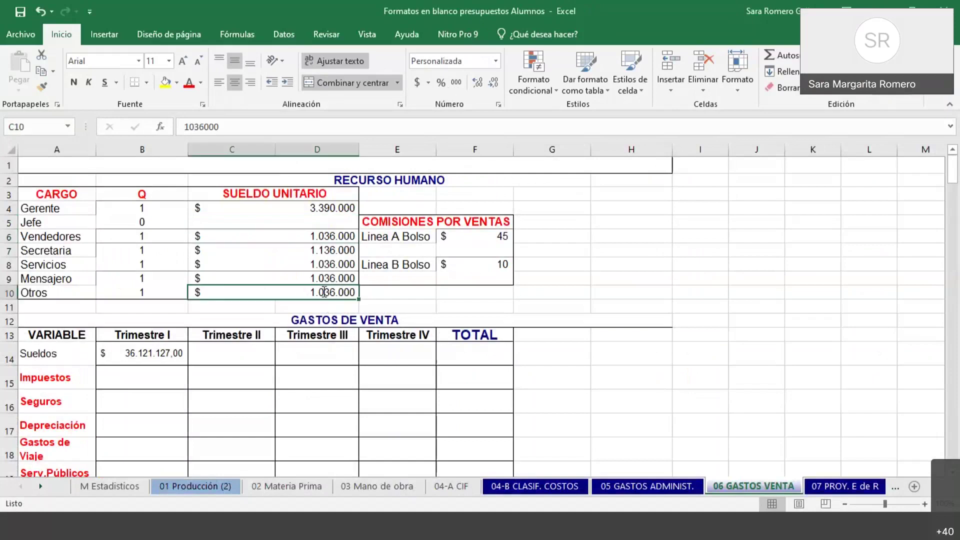
key(BackSpace)
key(BackSpace)
key(BackSpace)
key(BackSpace)
key(BackSpace)
key(BackSpace)
key(BackSpace)
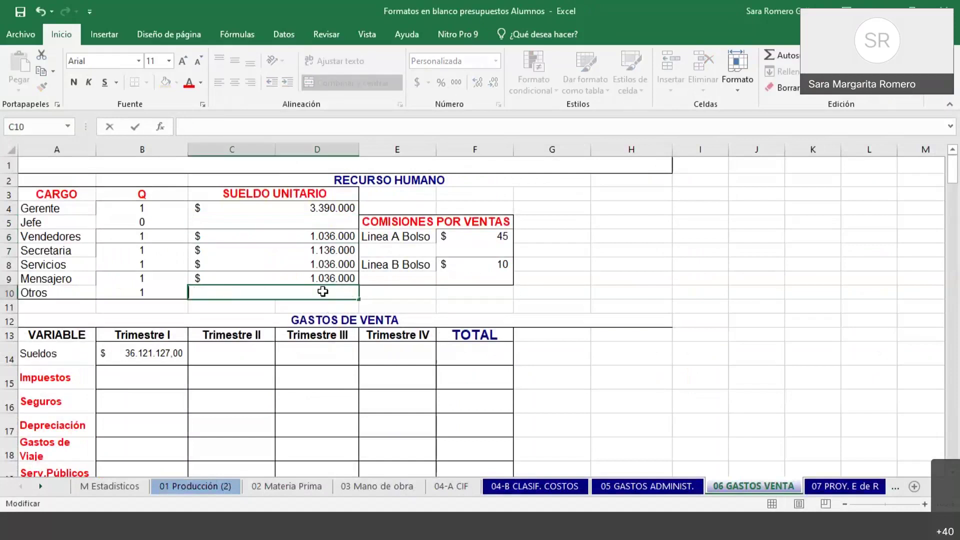
key(Return)
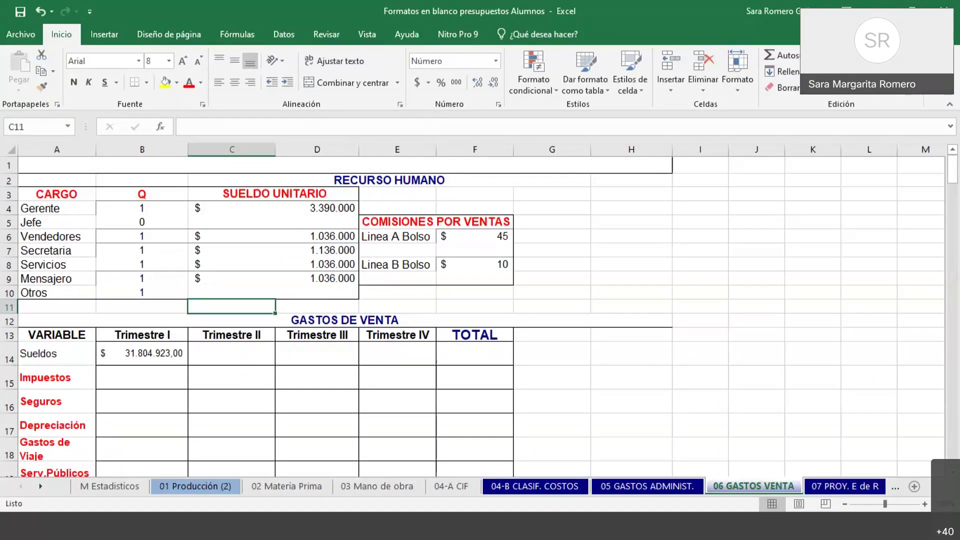
Step: Examine the Línea A chorizos commission in G6 of GASTOS VENTA and the quarterly chorizos sales in row 27 of the Producción sheet
click(484, 14)
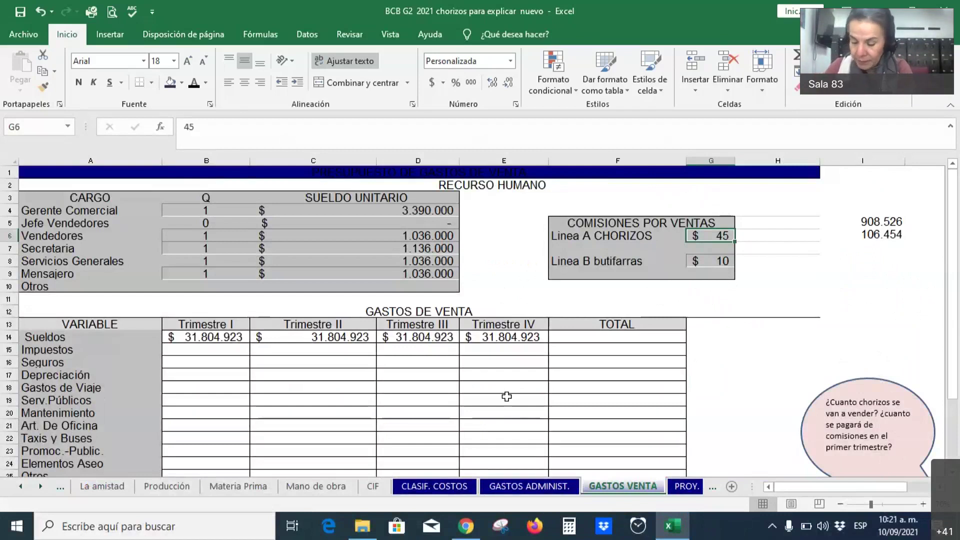
click(332, 352)
scroll(332, 354, down, 2)
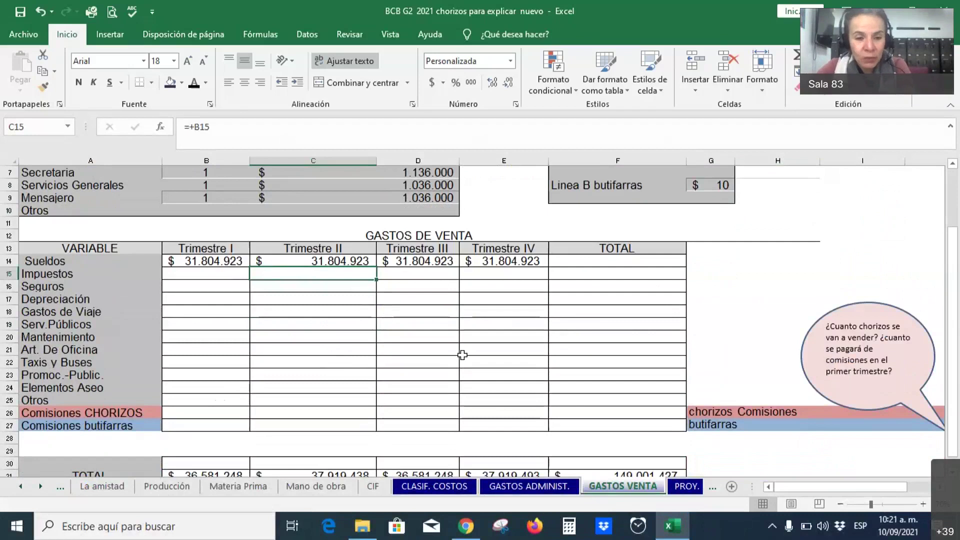
scroll(451, 322, up, 1)
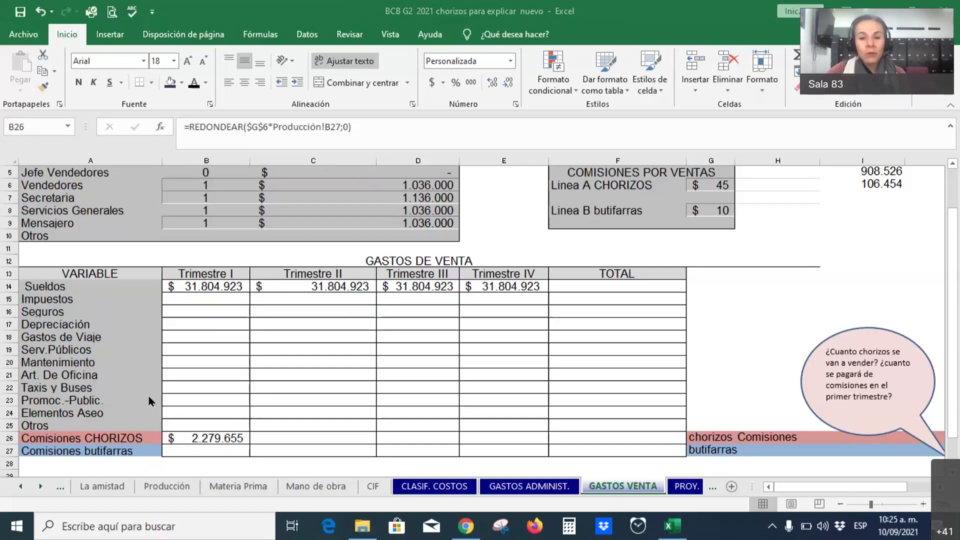
click(709, 185)
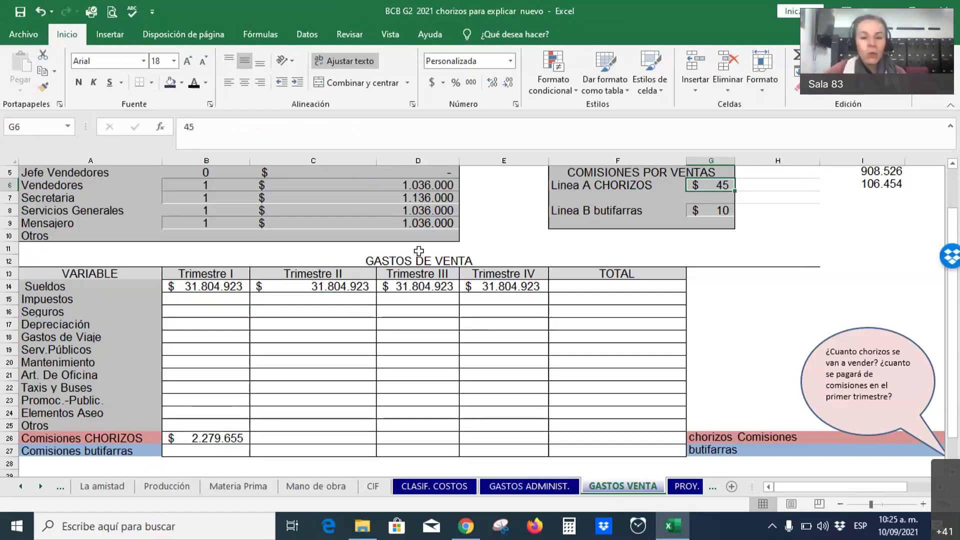
click(170, 488)
scroll(332, 416, down, 2)
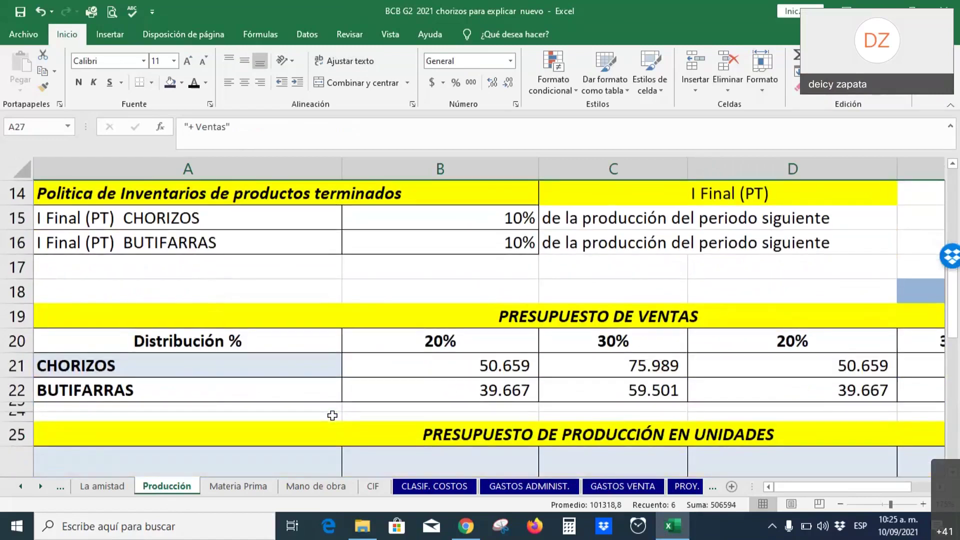
scroll(333, 415, down, 4)
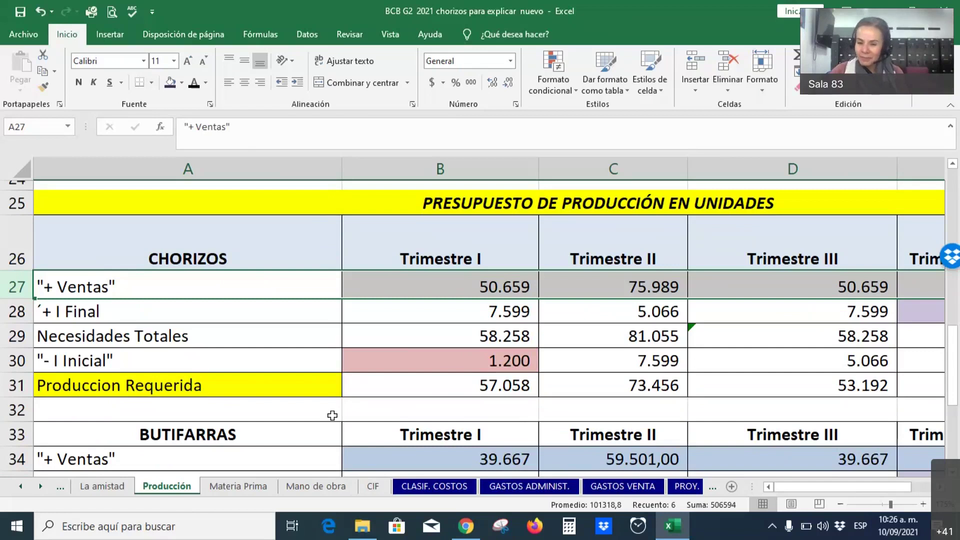
Step: Reveal the hidden Comisiones butifarras values for Trimestre II to IV in C27:E27 of GASTOS VENTA by applying the black font colour
click(632, 486)
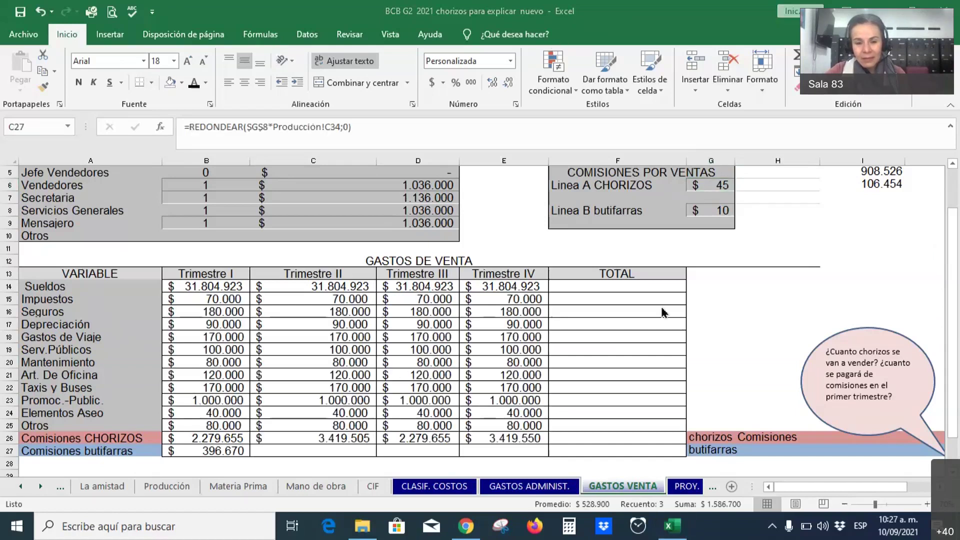
shift+click(500, 450)
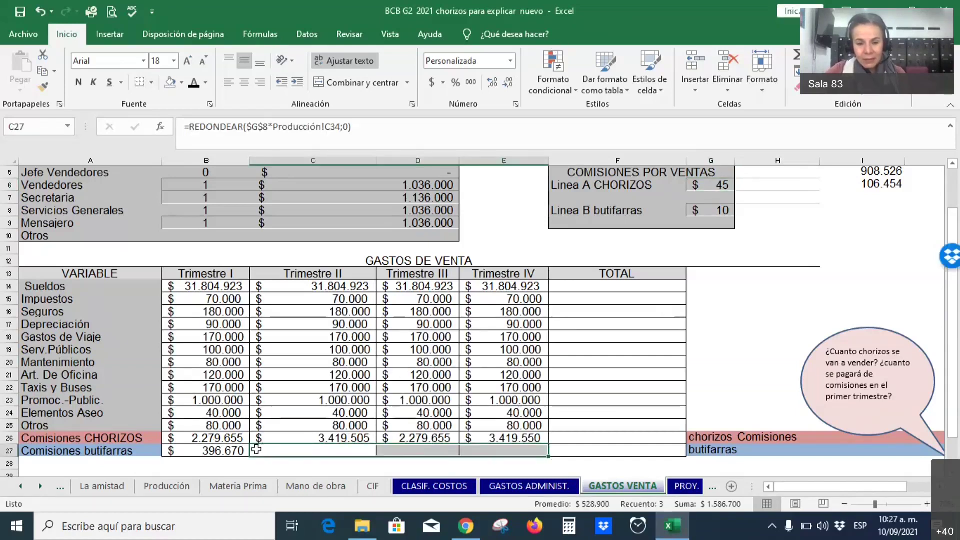
right_click(257, 450)
click(265, 131)
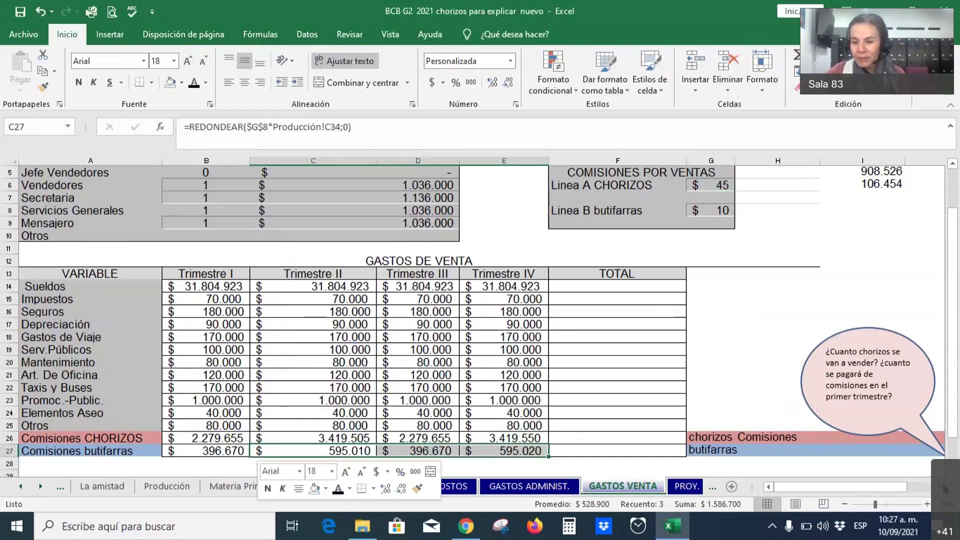
Step: Set the font colour of the GASTOS DE VENTA values and totals in B14:F31 to automatic
scroll(953, 477, down, 2)
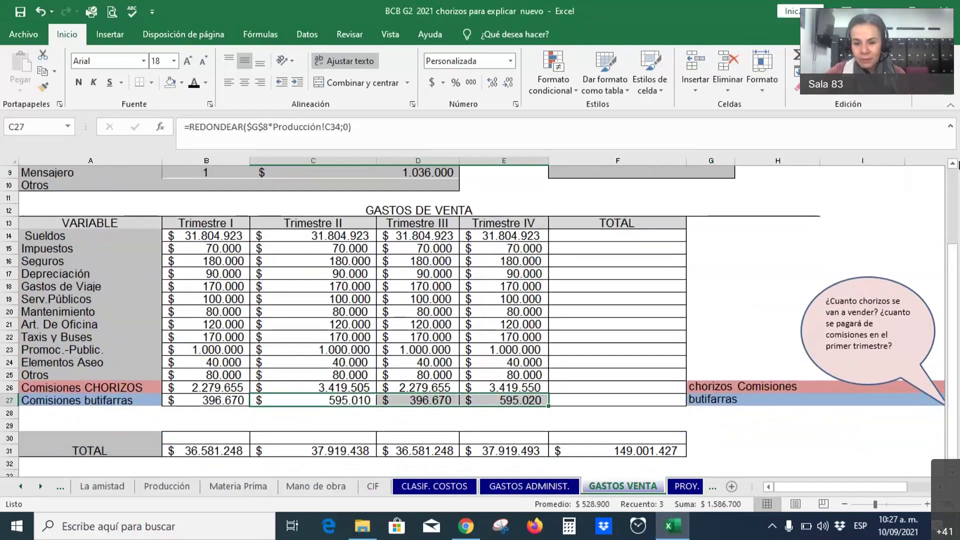
scroll(640, 327, up, 1)
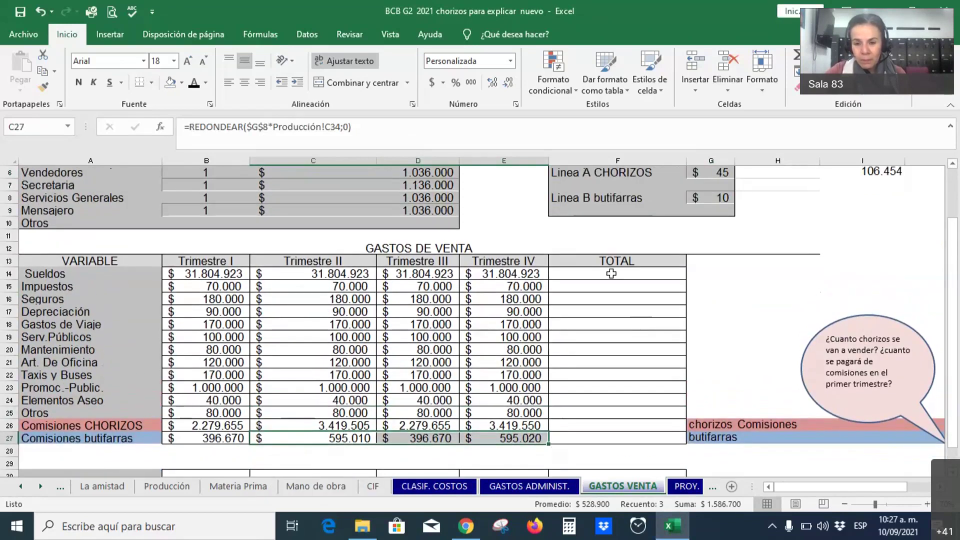
drag(611, 274, 611, 438)
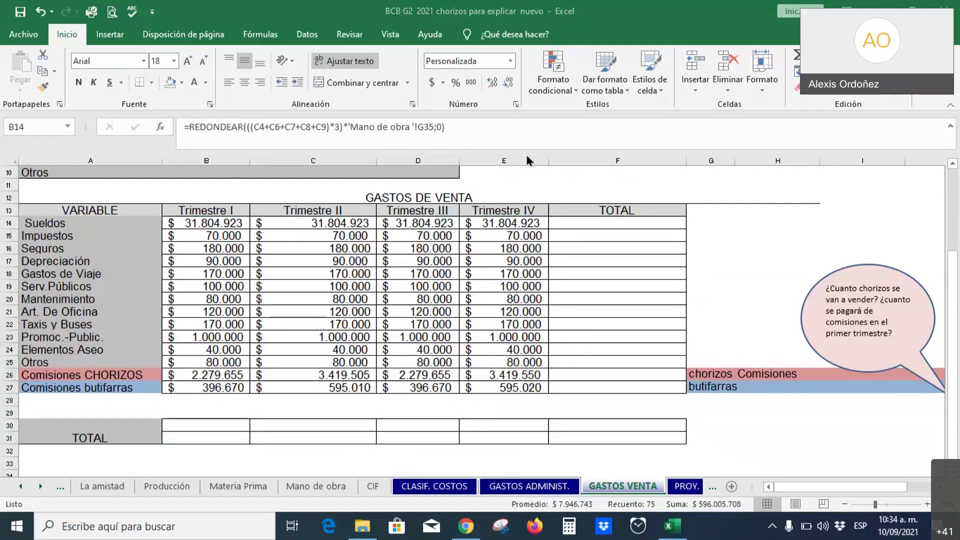
shift+click(681, 439)
right_click(223, 192)
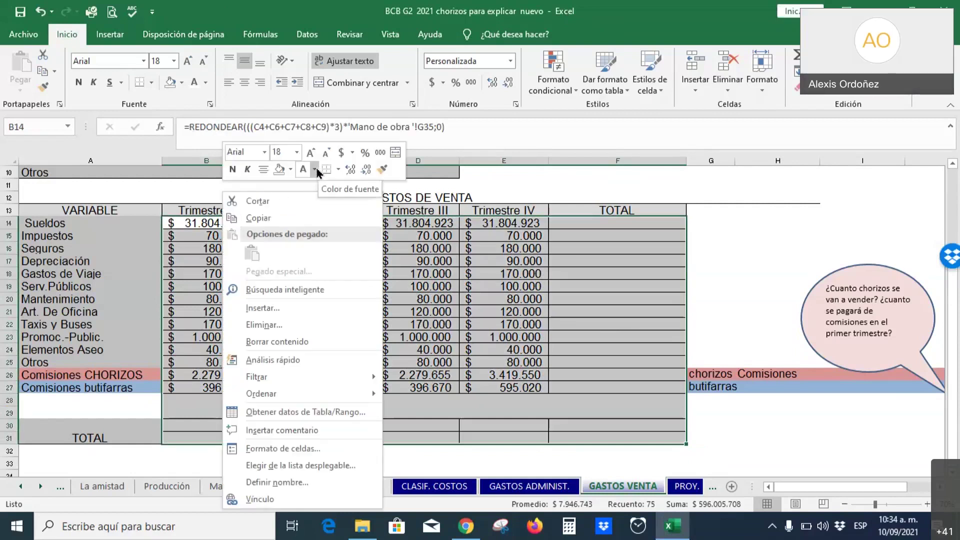
click(316, 171)
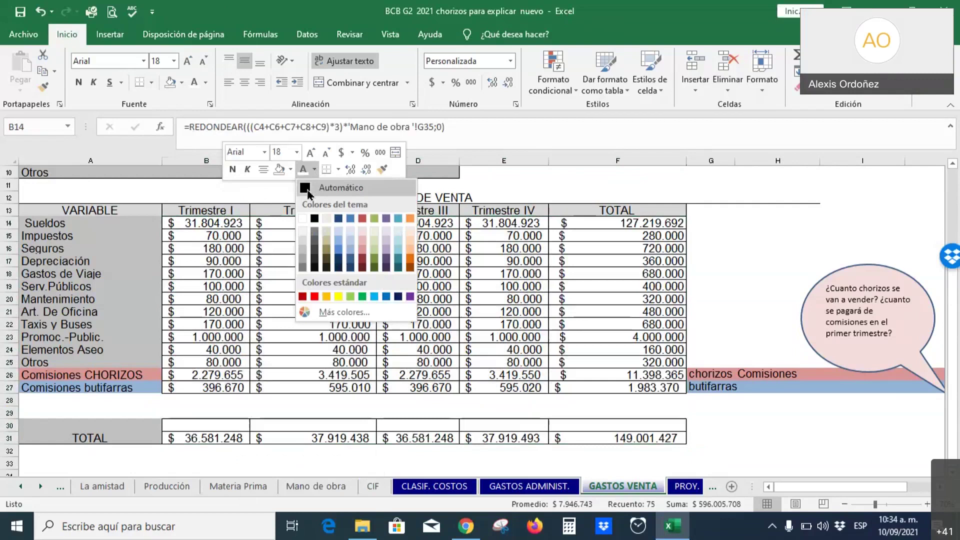
click(318, 195)
click(120, 463)
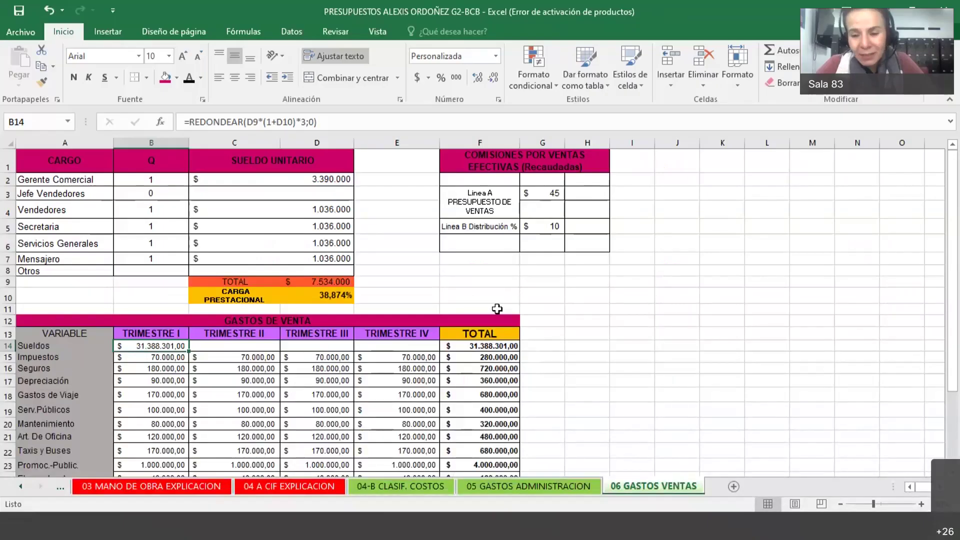
Step: In the student's sheet, check the Sueldos formula in B14 and set the Secretaria's unit salary in C5 to 1136000
double_click(168, 346)
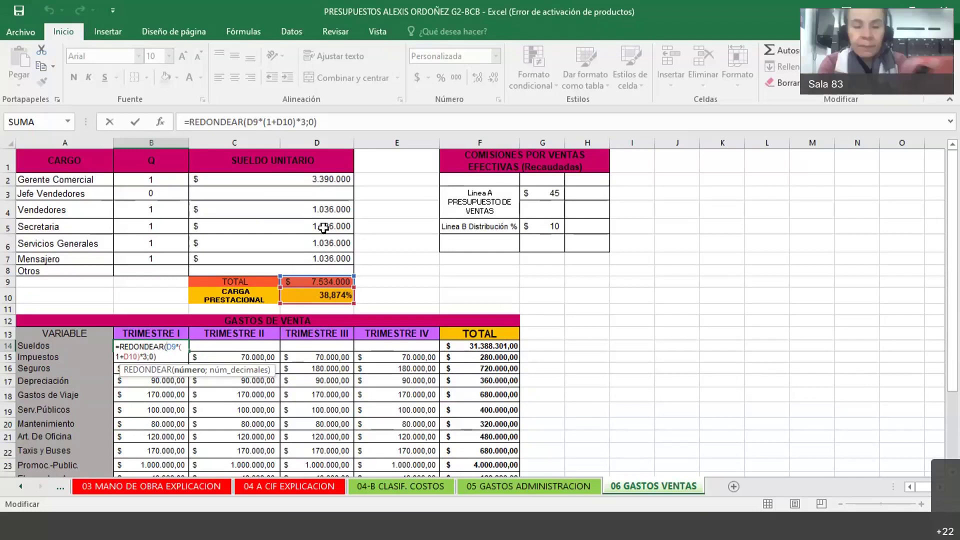
key(Return)
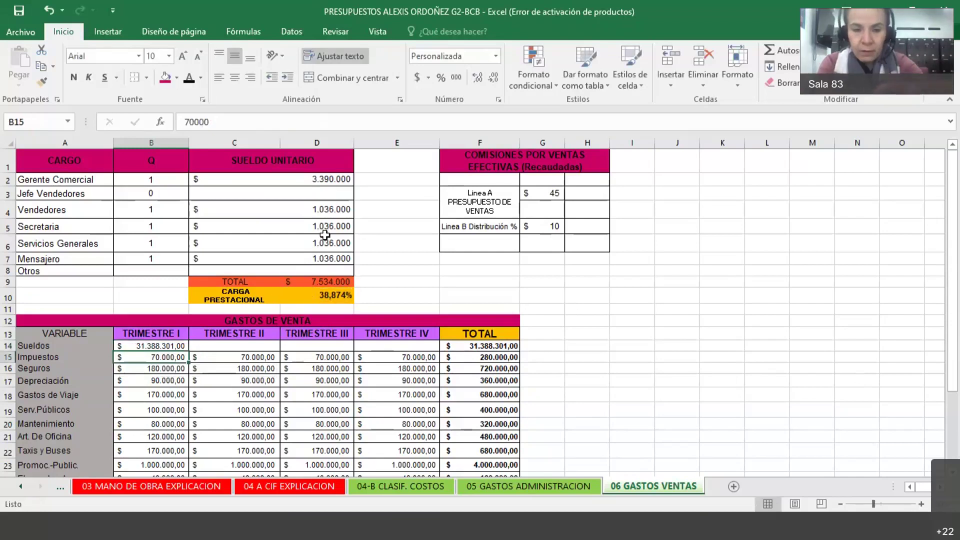
double_click(280, 226)
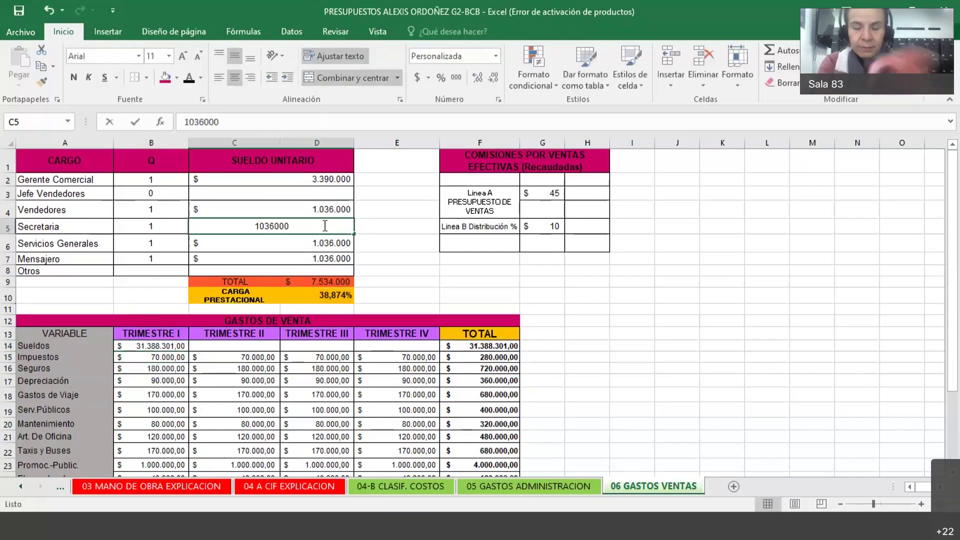
click(265, 226)
key(BackSpace)
text(1)
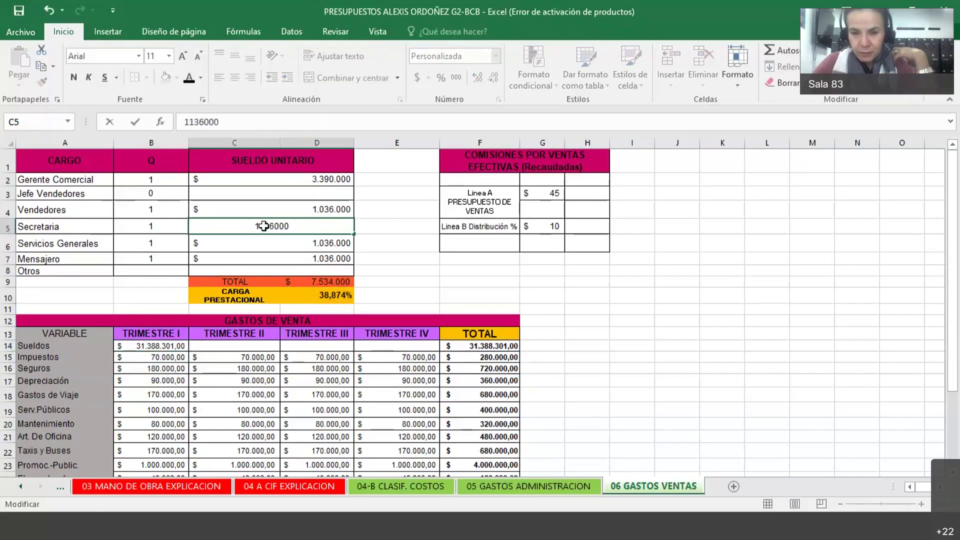
key(Return)
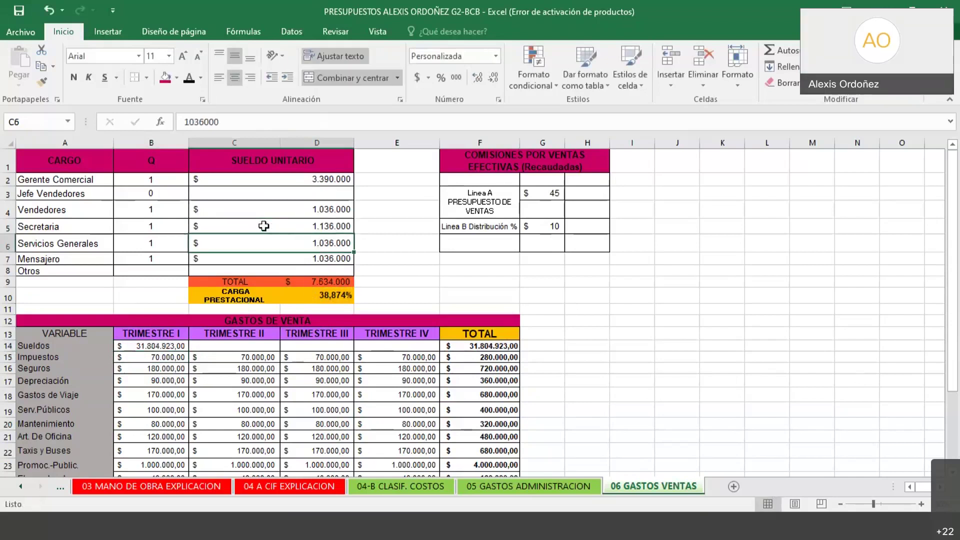
Step: Copy the Sueldos formula from B14 across Trimestre II, III and IV through E14
click(177, 346)
drag(188, 351, 435, 346)
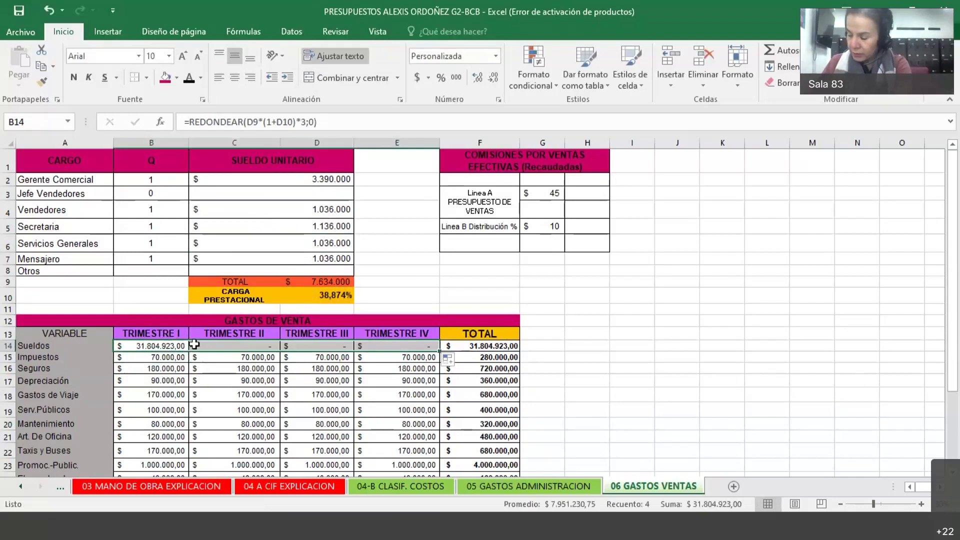
click(180, 346)
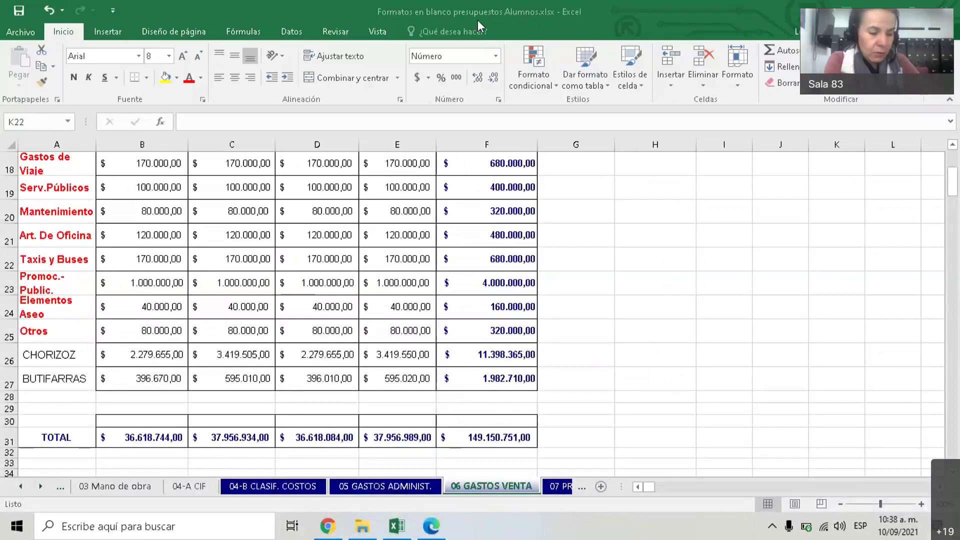
Step: Review the student's 06 GASTOS VENTA sheet from the expense totals up to the RECURSO HUMANO salaries and the title cell A1
click(952, 145)
click(952, 145)
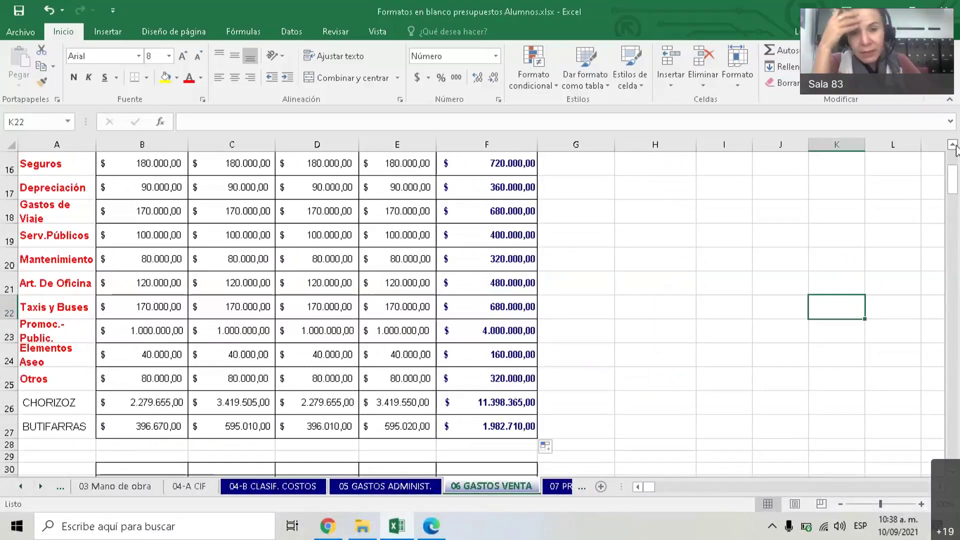
scroll(956, 149, up, 5)
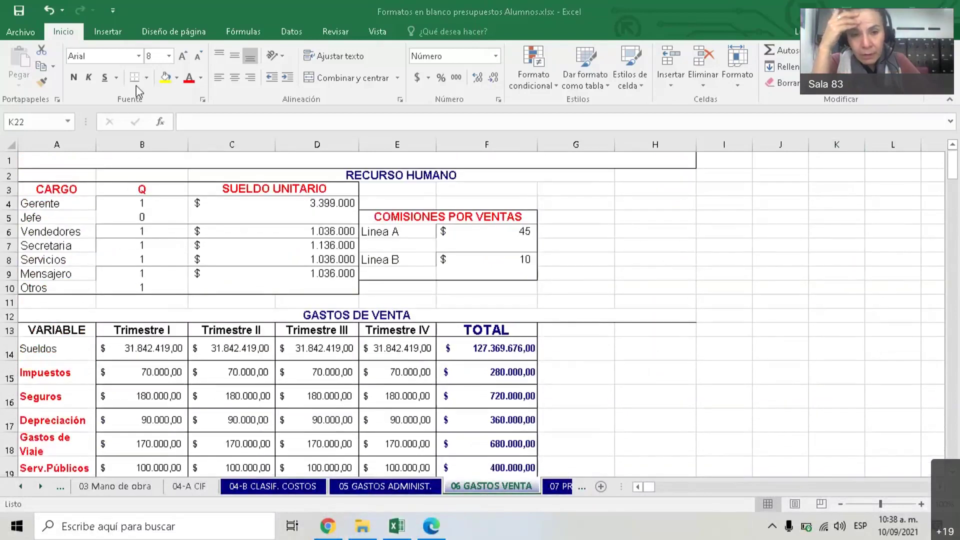
click(179, 146)
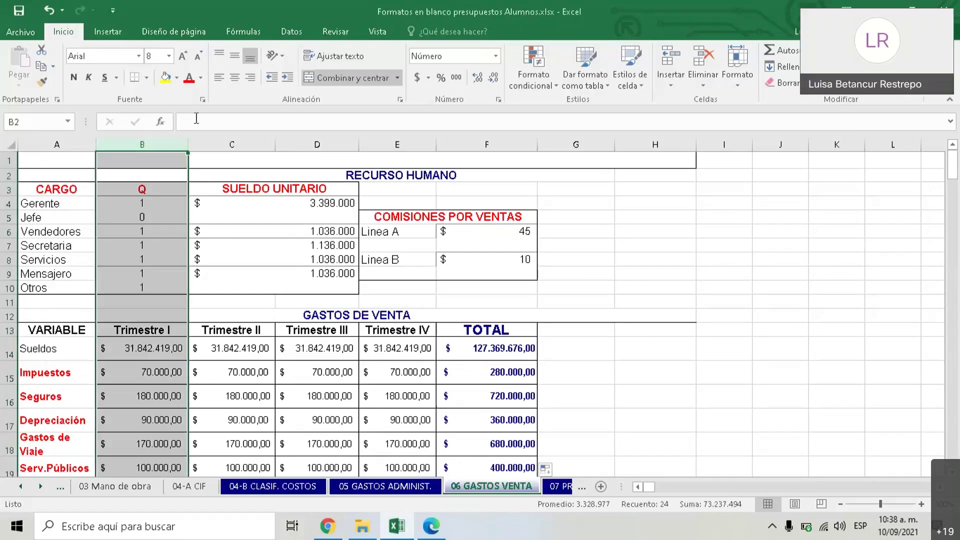
click(267, 157)
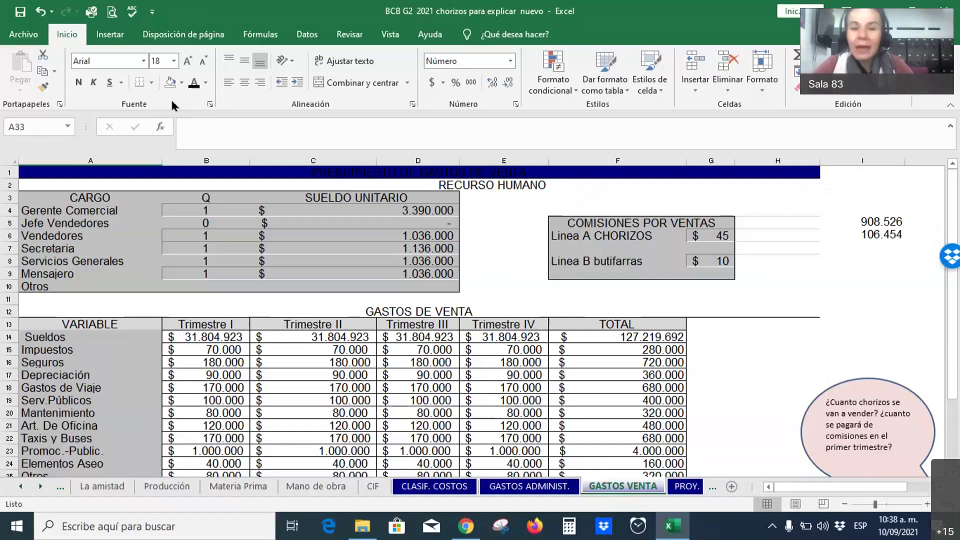
Step: Collapse the ribbon in the Formatos en blanco presupuestos Alumnos workbook
right_click(172, 105)
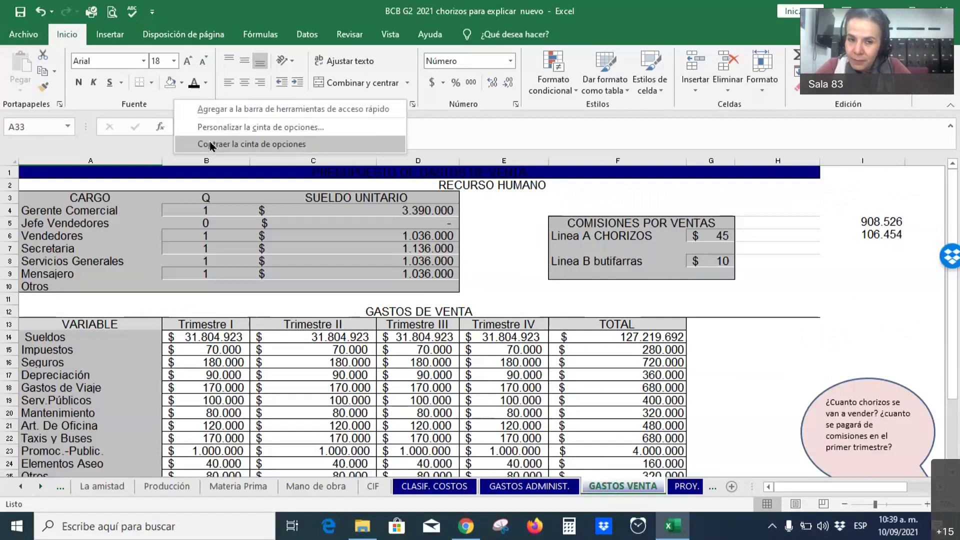
click(173, 106)
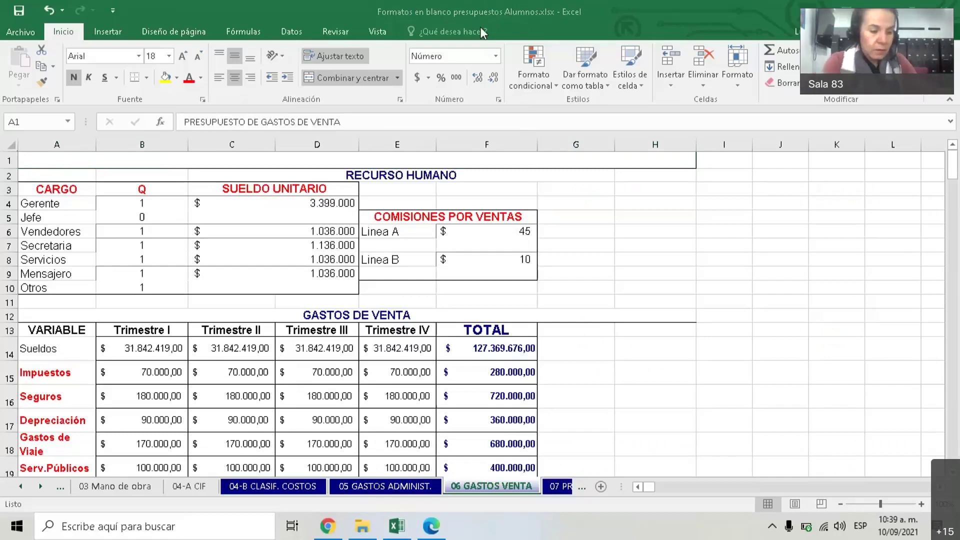
right_click(169, 100)
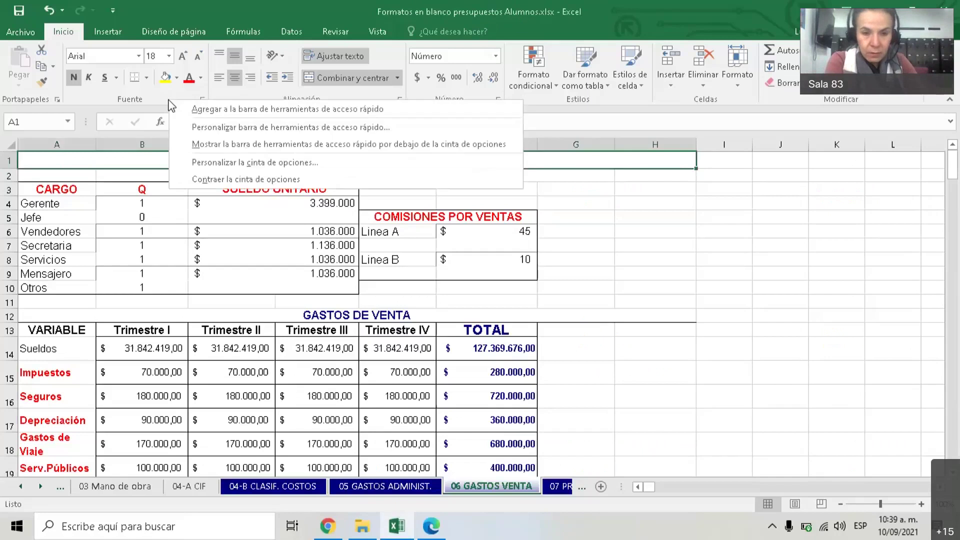
click(255, 183)
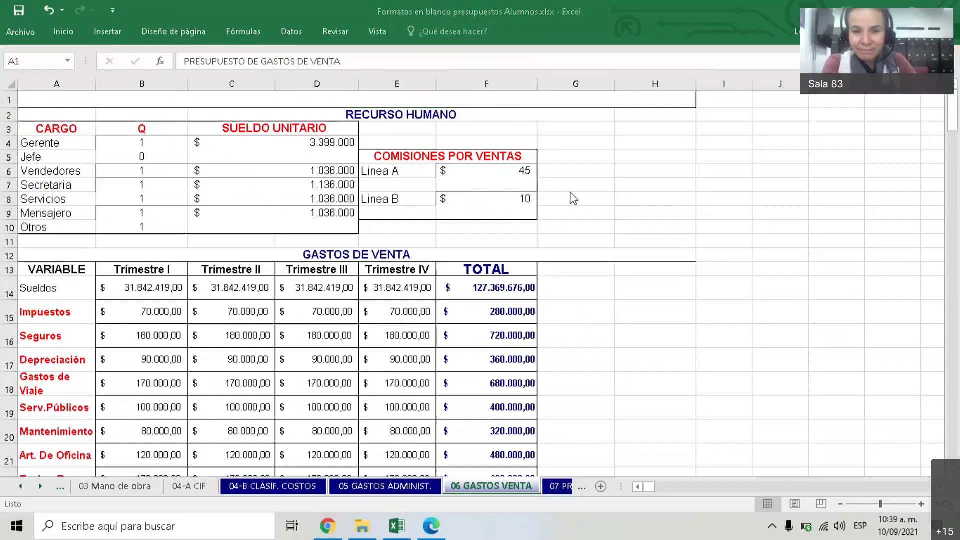
Step: Undo the copying of the TOTAL formula down column F and the widening of that column
click(488, 29)
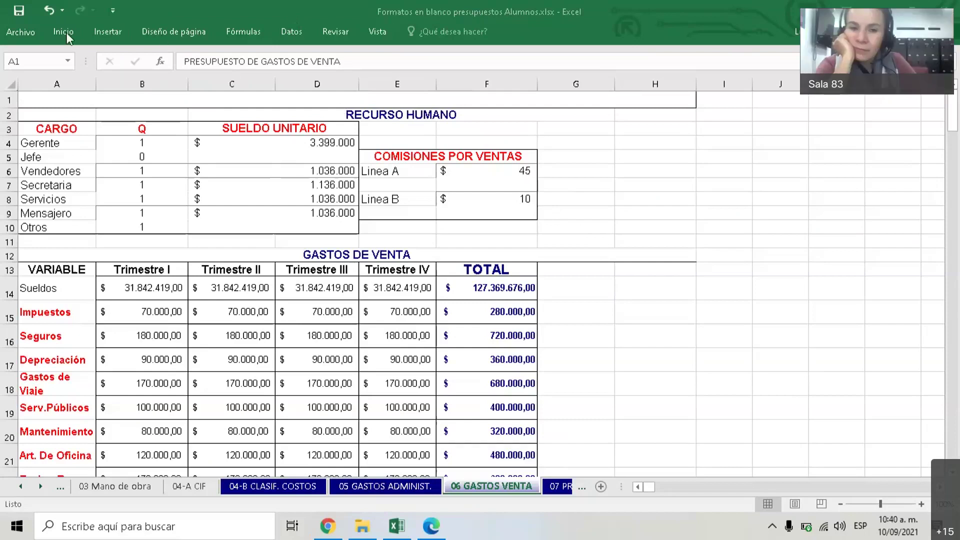
click(140, 13)
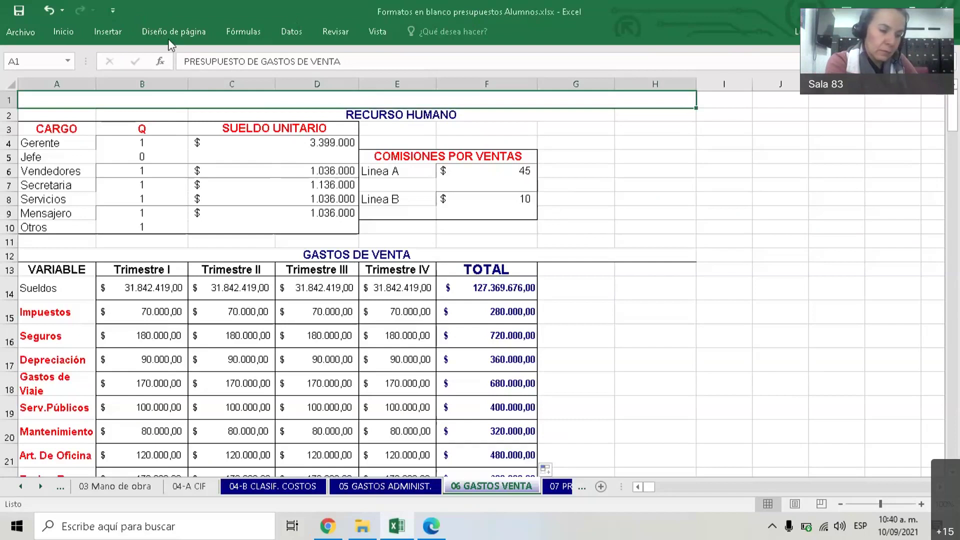
key(ctrl+z)
key(ctrl+z)
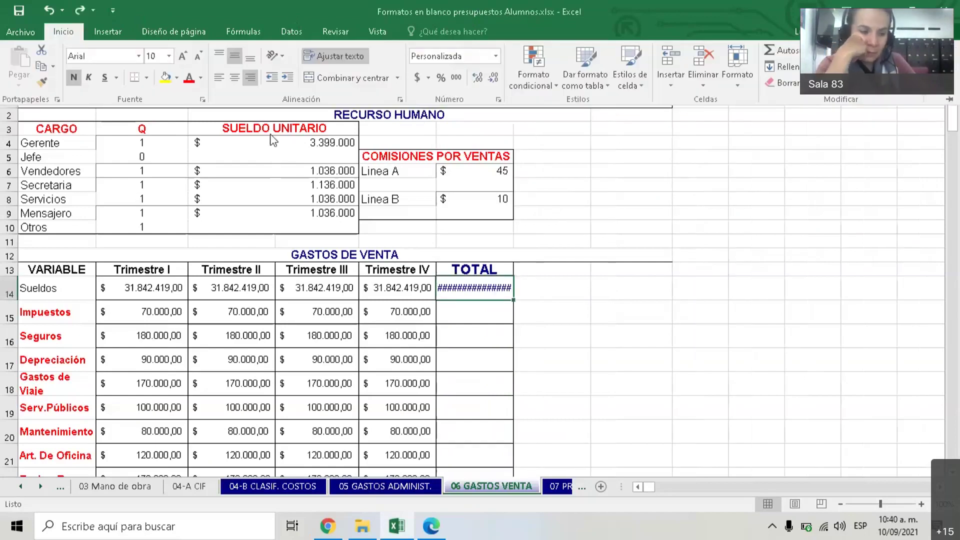
Step: Enlarge the font of the SUELDO UNITARIO values in C4:D10 to size 16
click(339, 202)
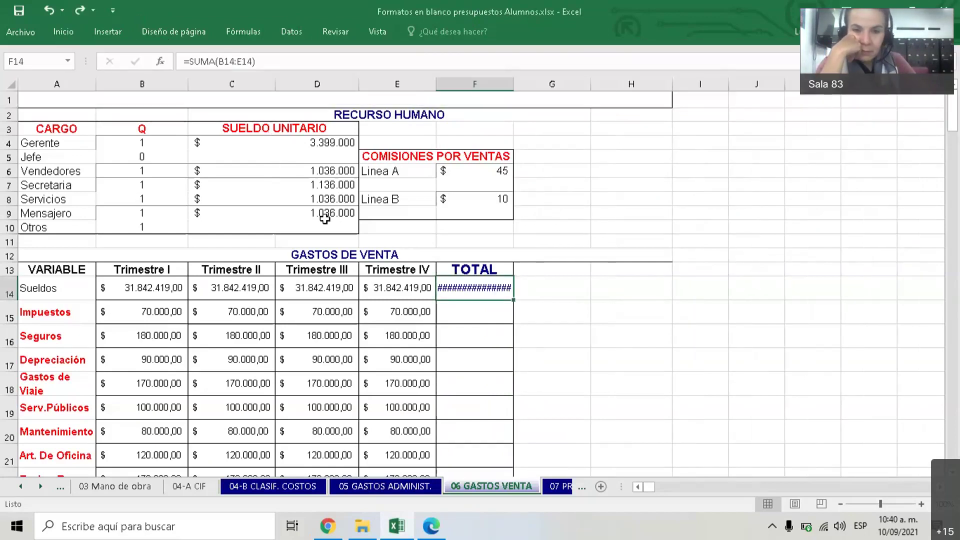
drag(324, 143, 324, 228)
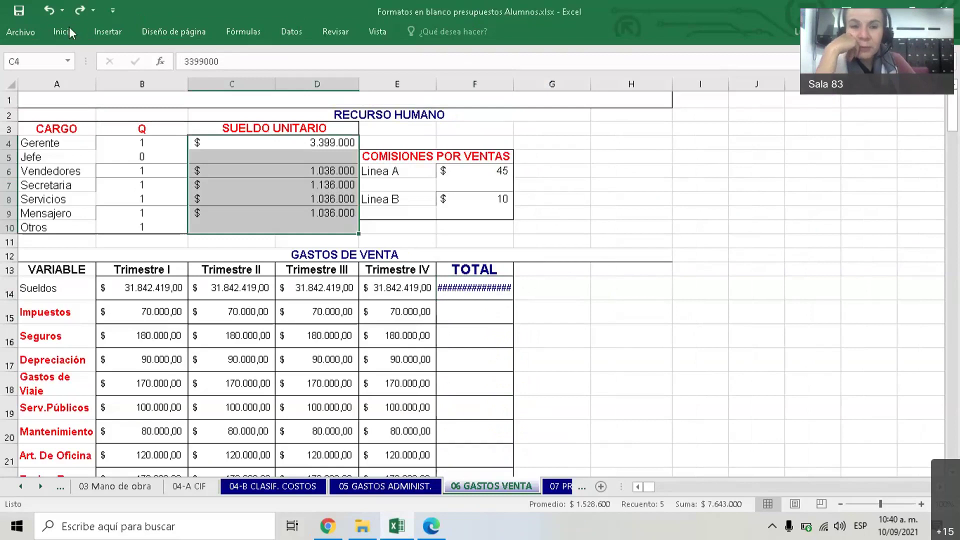
click(70, 31)
click(189, 56)
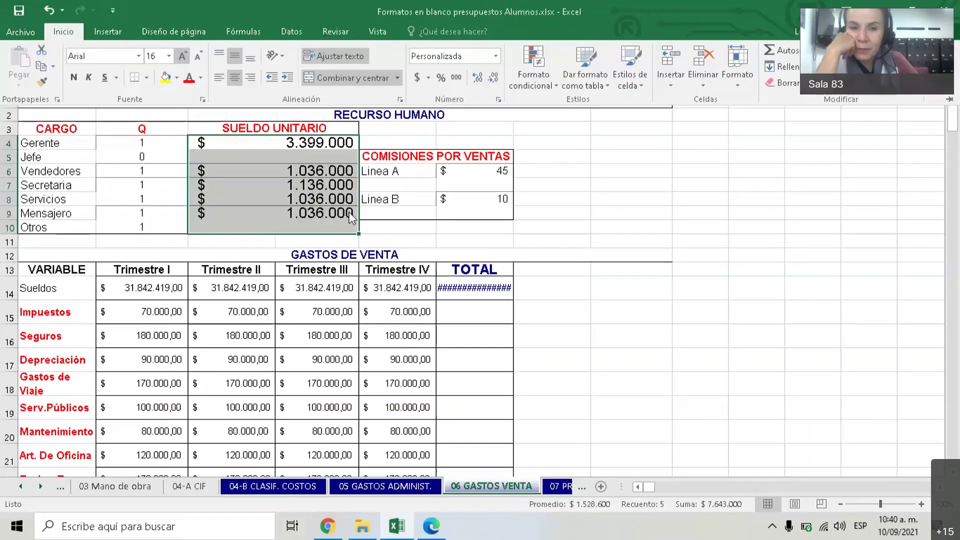
click(422, 194)
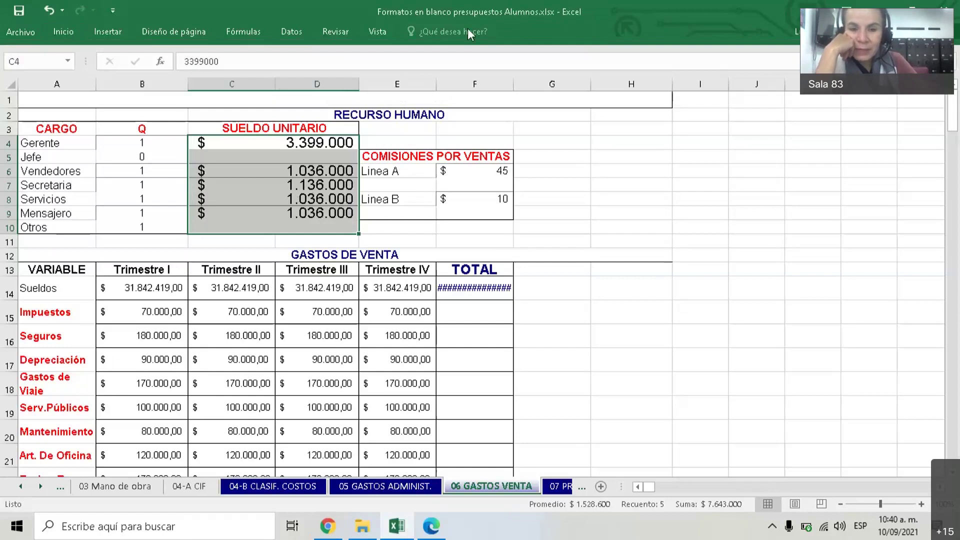
Step: Set the Gerente's unit salary in C4 to 3390000 and check the quarterly expenses down to the TOTAL row
click(275, 143)
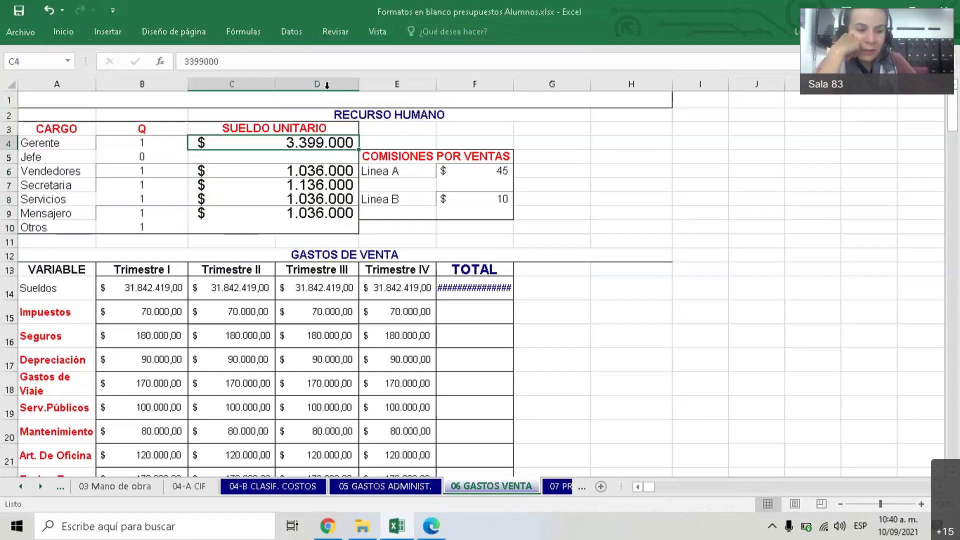
double_click(321, 144)
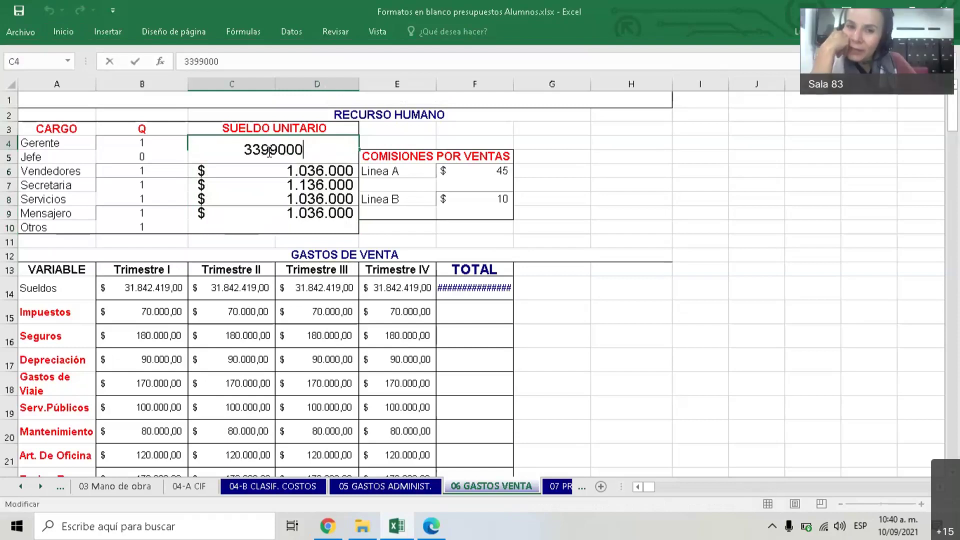
click(277, 150)
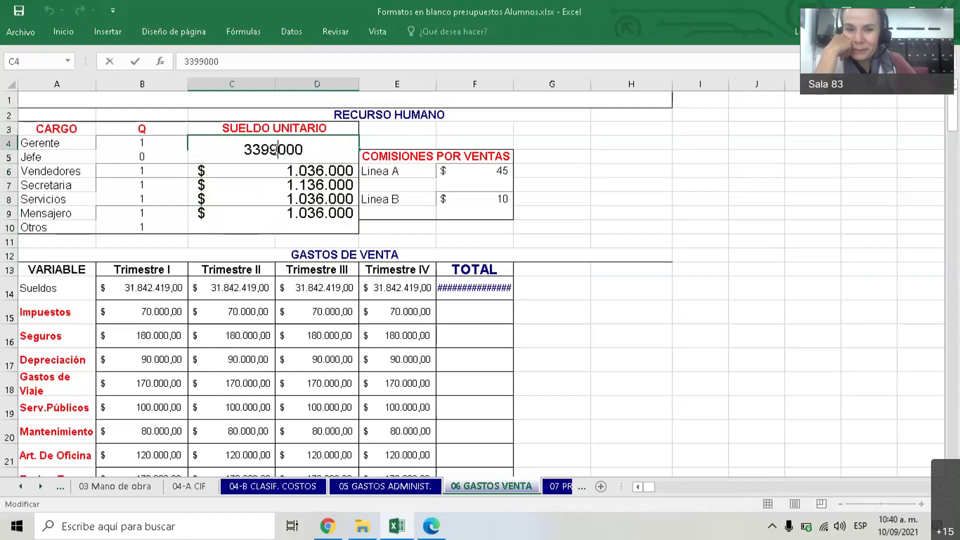
key(Delete)
text(0)
key(Return)
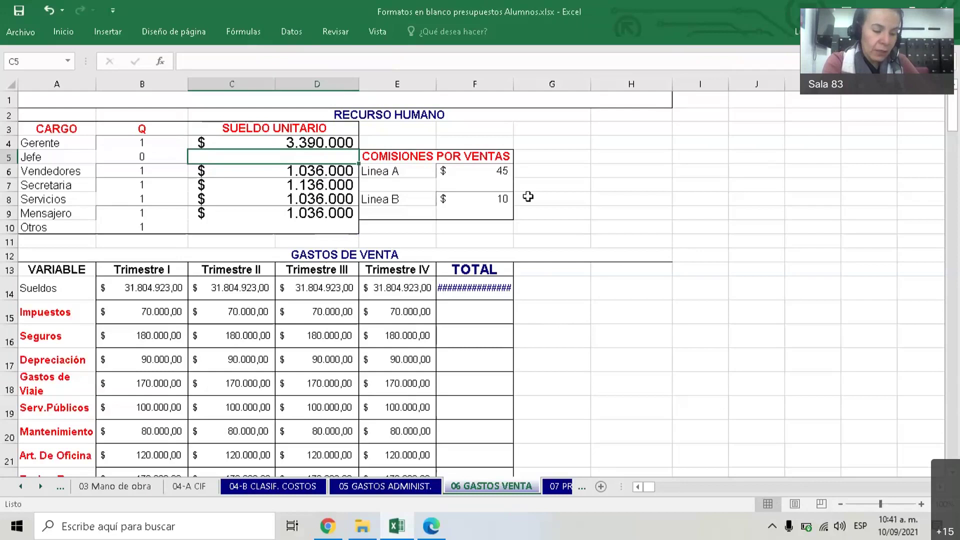
scroll(619, 354, down, 7)
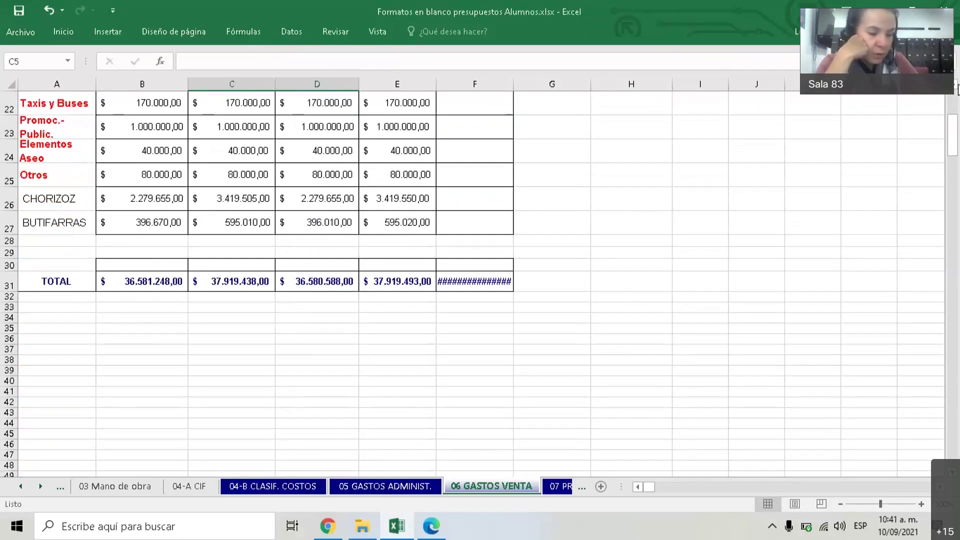
scroll(940, 110, up, 2)
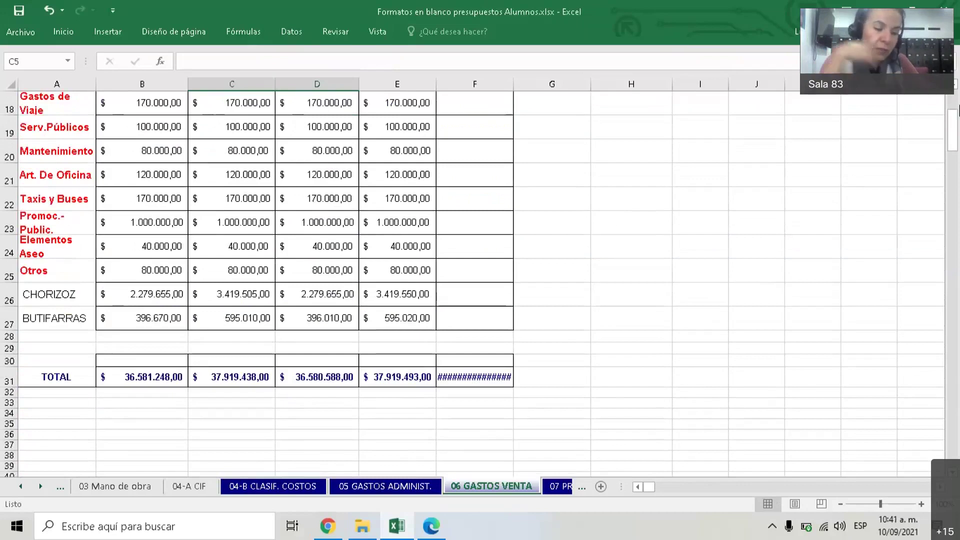
scroll(953, 91, up, 3)
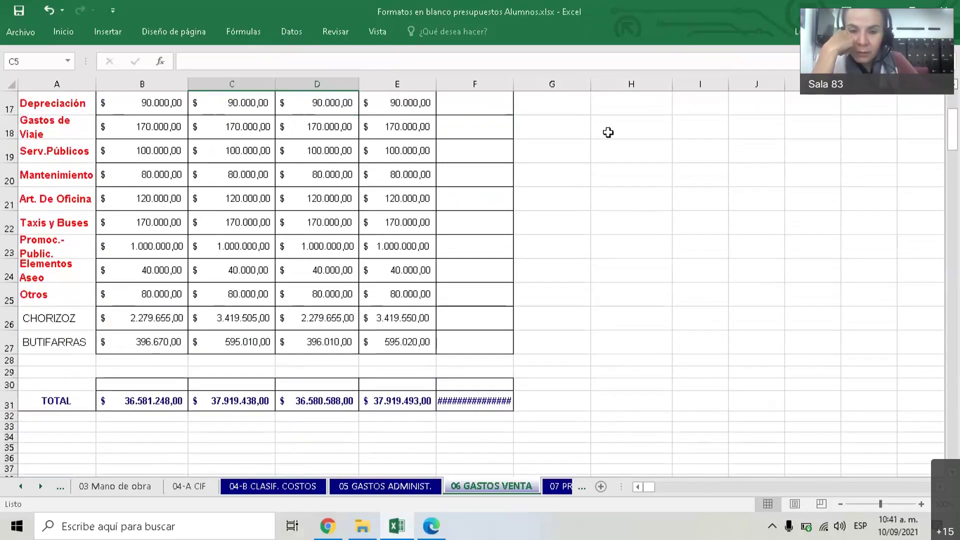